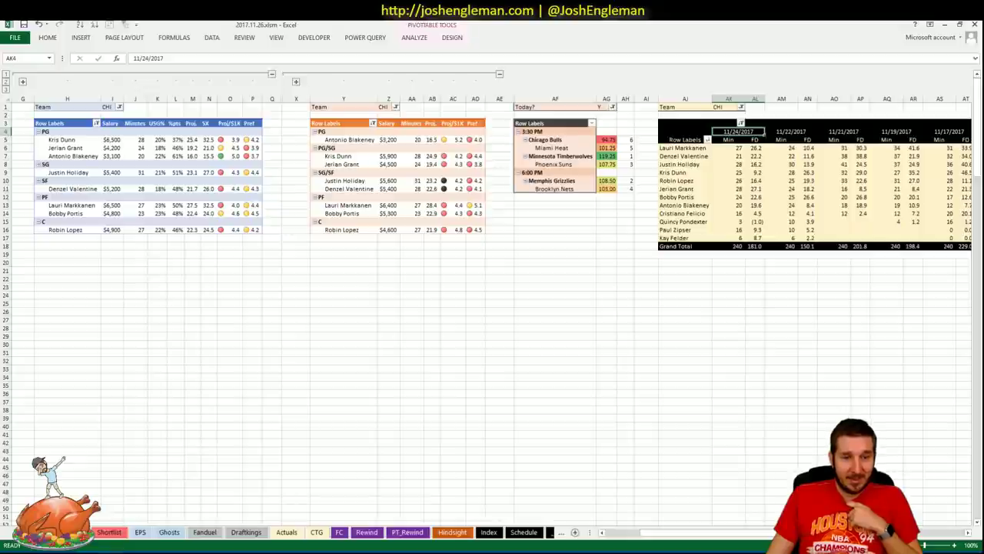
- Bring up the pivot options for Blakeney's 19.6 score, then dismiss them unchanged
{"action": "mouse_move", "coordinate": [114, 553]}
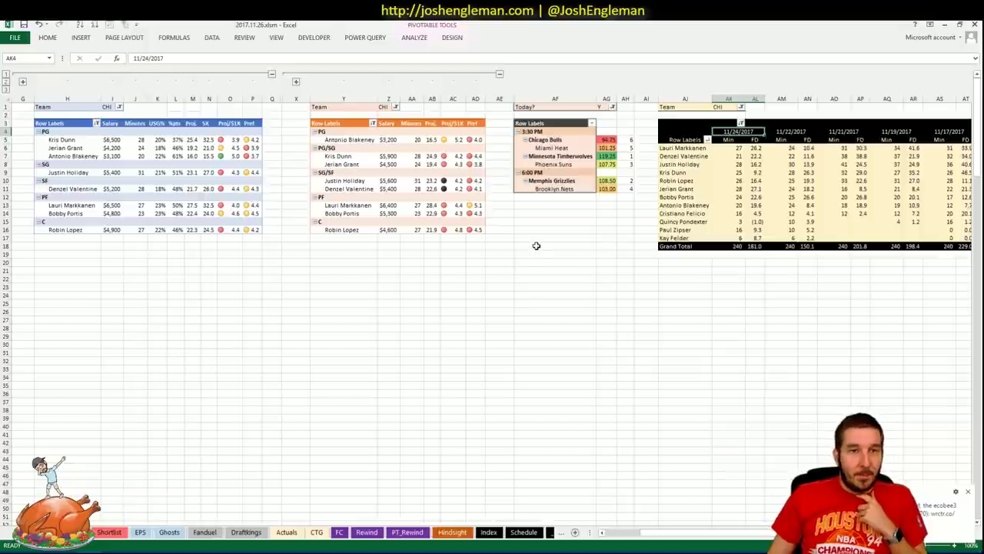
{"action": "right_click", "coordinate": [763, 204]}
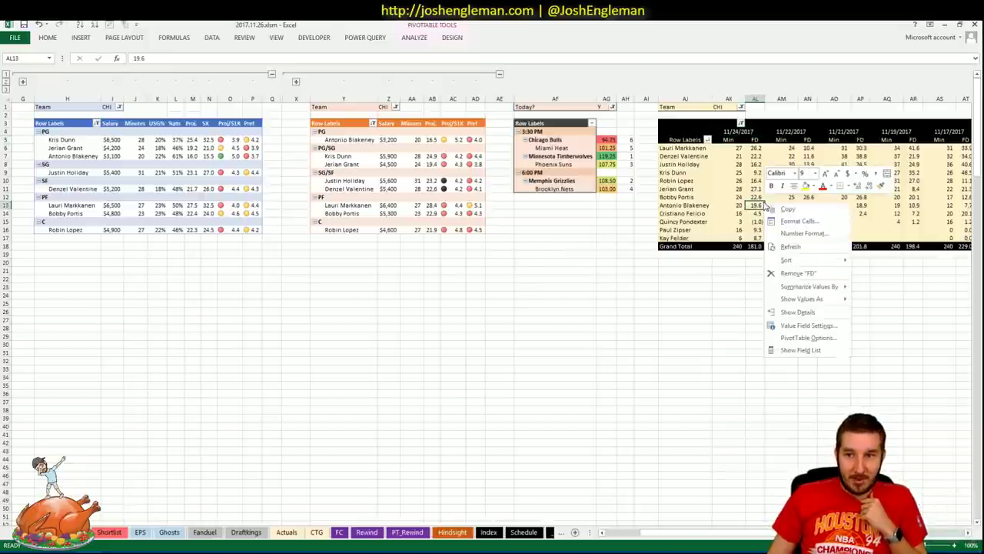
{"action": "key", "text": "Escape"}
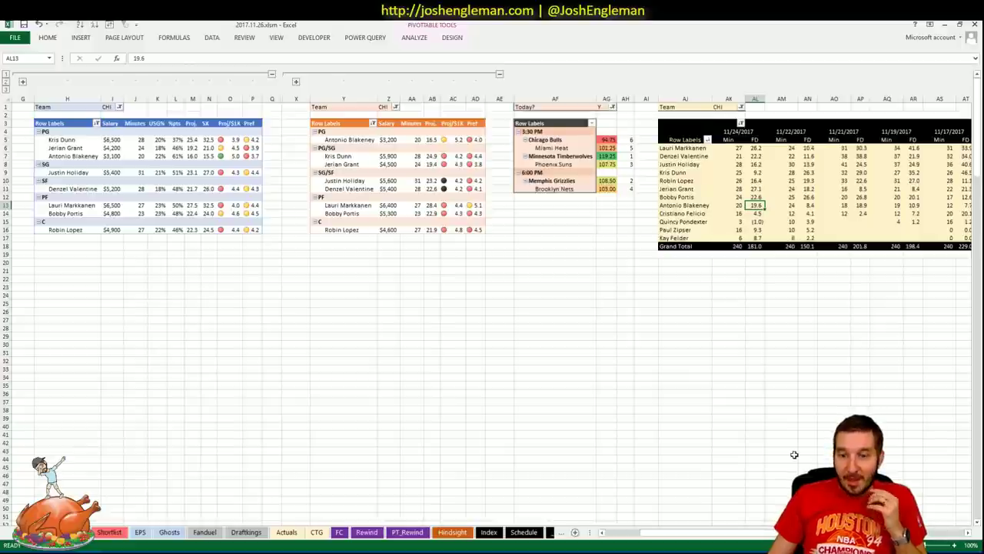
- Search 'bulls' on Cleaning the Glass, review the Shooting: Frequency table, then return to Excel
{"action": "mouse_move", "coordinate": [54, 550]}
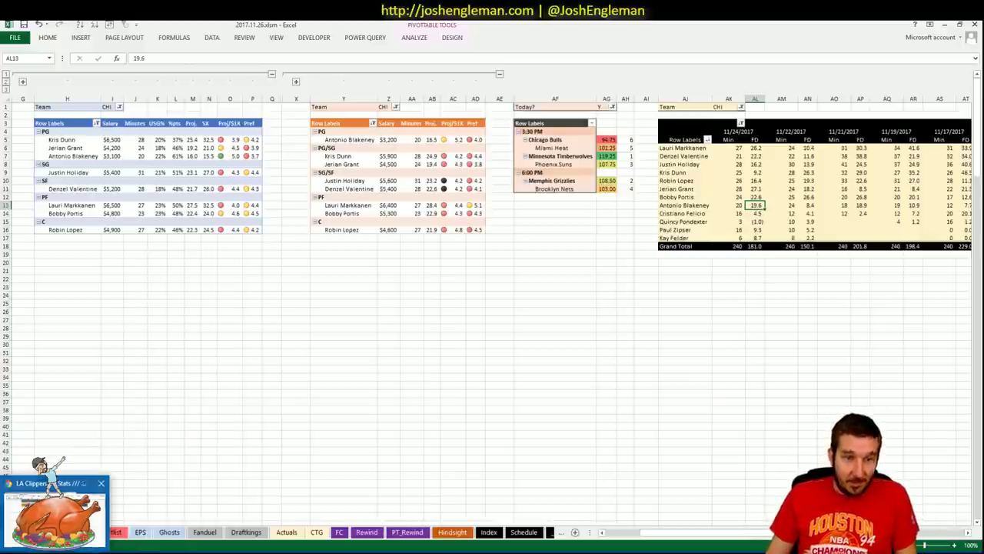
{"action": "left_click", "coordinate": [54, 507]}
{"action": "left_click", "coordinate": [213, 103]}
{"action": "type", "text": "bulls"}
{"action": "key", "text": "Return"}
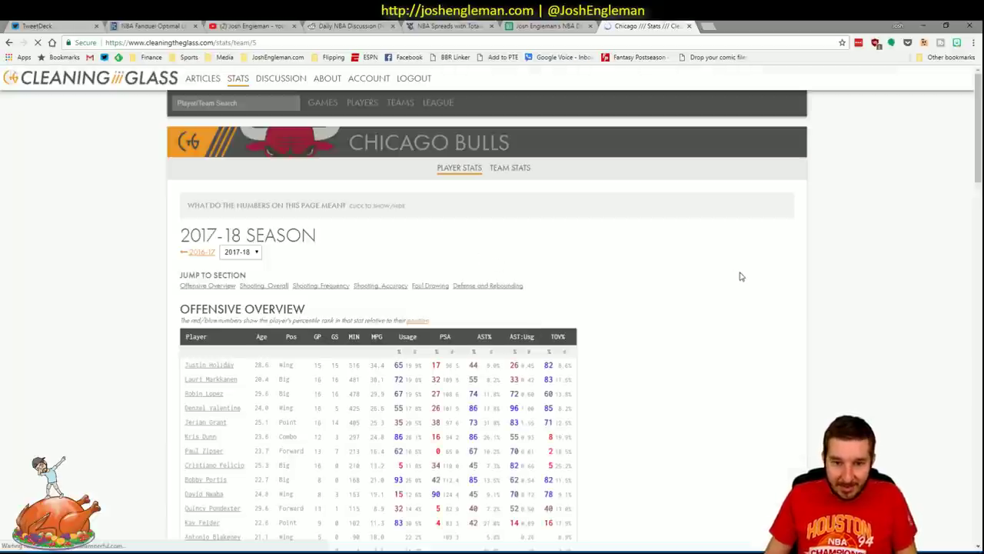
{"action": "scroll", "coordinate": [650, 345], "scroll_direction": "down", "scroll_amount": 4}
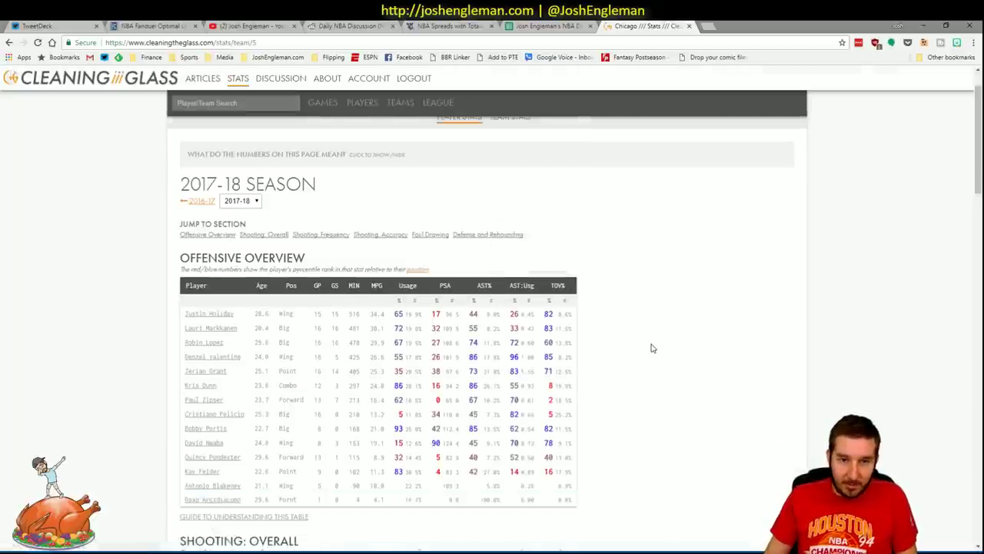
{"action": "scroll", "coordinate": [650, 350], "scroll_direction": "down", "scroll_amount": 6}
{"action": "left_click_drag", "start_coordinate": [666, 444], "coordinate": [242, 273]}
{"action": "key", "text": "alt+Tab"}
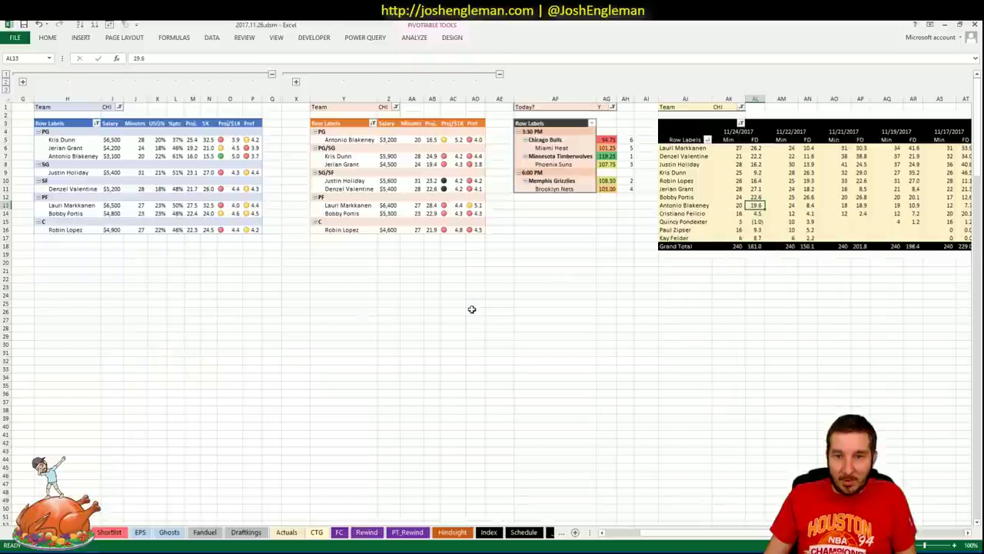
- On the CTG sheet, refresh the team data and set the opponent to SAS
{"action": "left_click", "coordinate": [316, 532]}
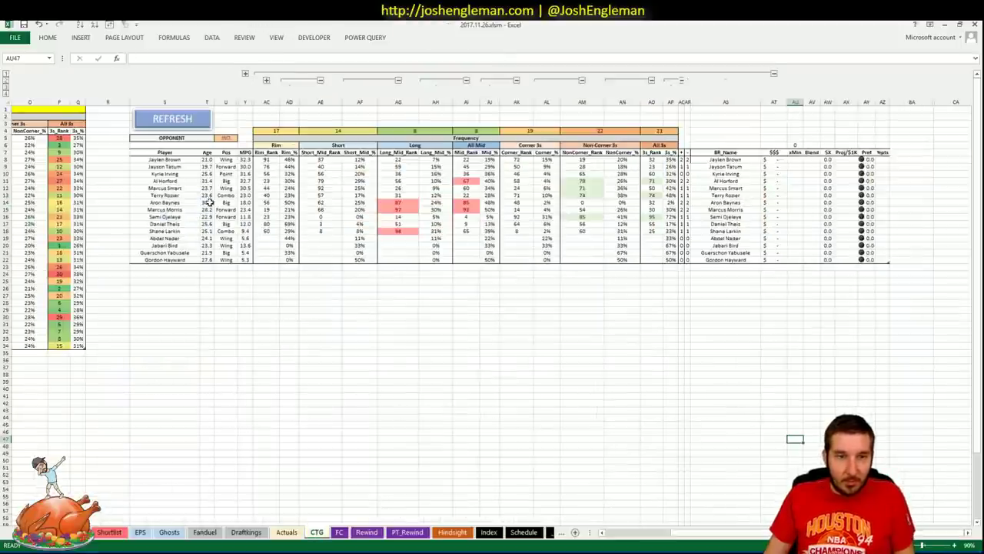
{"action": "left_click", "coordinate": [189, 120]}
{"action": "left_click", "coordinate": [230, 137]}
{"action": "type", "text": "SAS"}
{"action": "key", "text": "Return"}
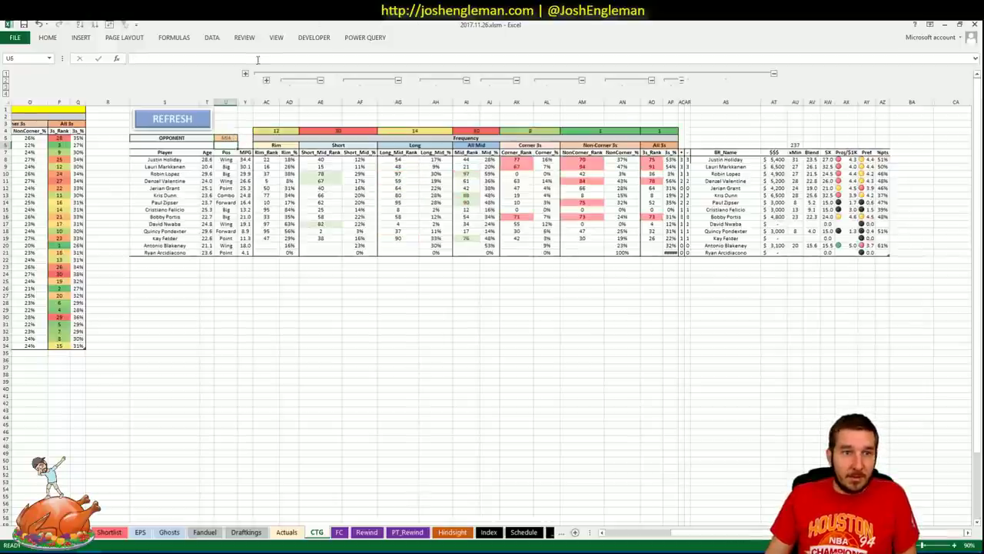
- Add a second workbook window on the Shortlist sheet, snapped beside the first as a thin strip
{"action": "left_click", "coordinate": [276, 39]}
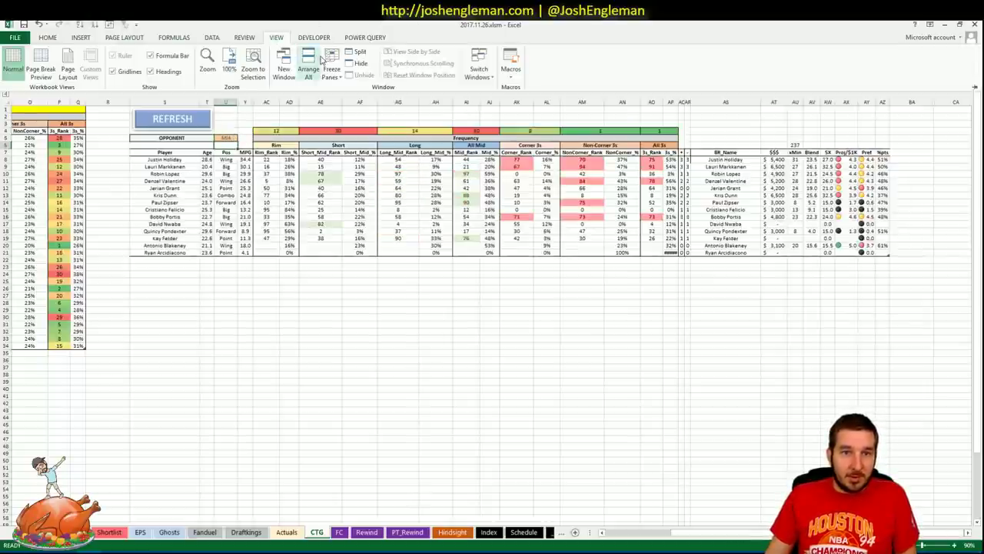
{"action": "left_click", "coordinate": [285, 63]}
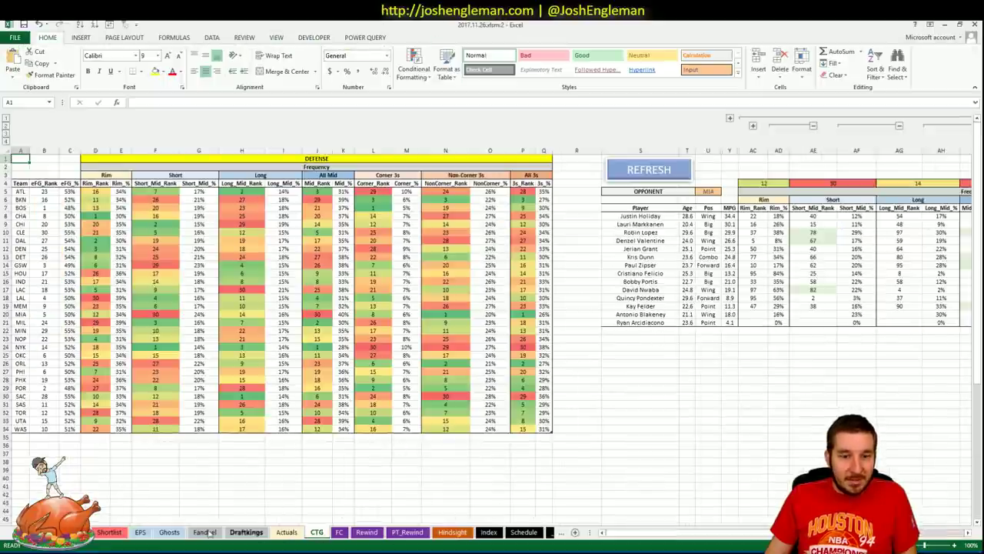
{"action": "left_click", "coordinate": [110, 532]}
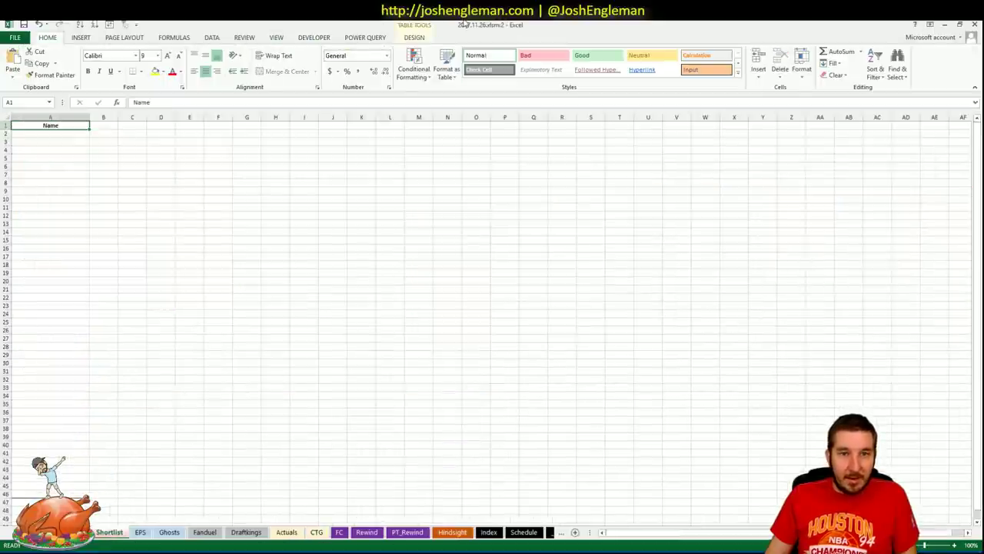
{"action": "key", "text": "super+Left"}
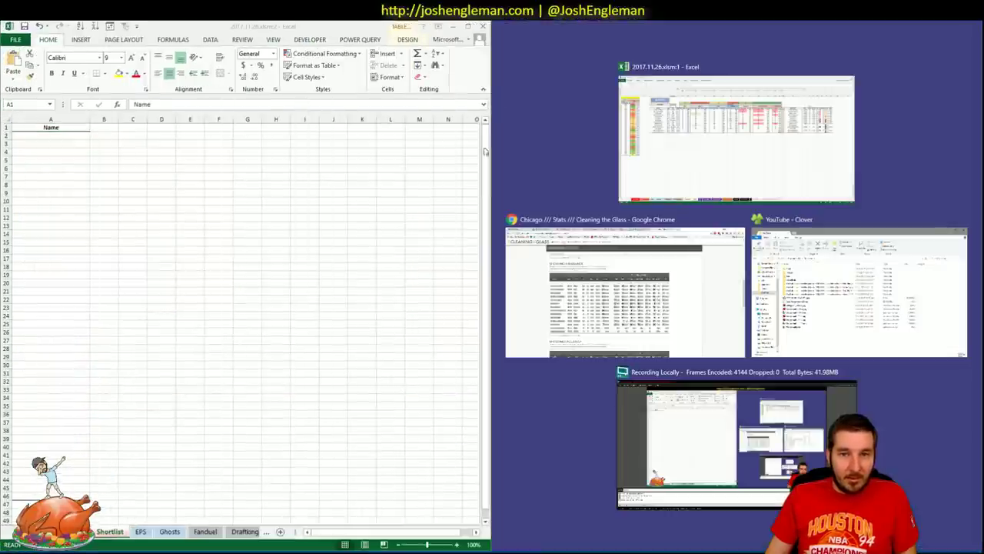
{"action": "left_click", "coordinate": [736, 139]}
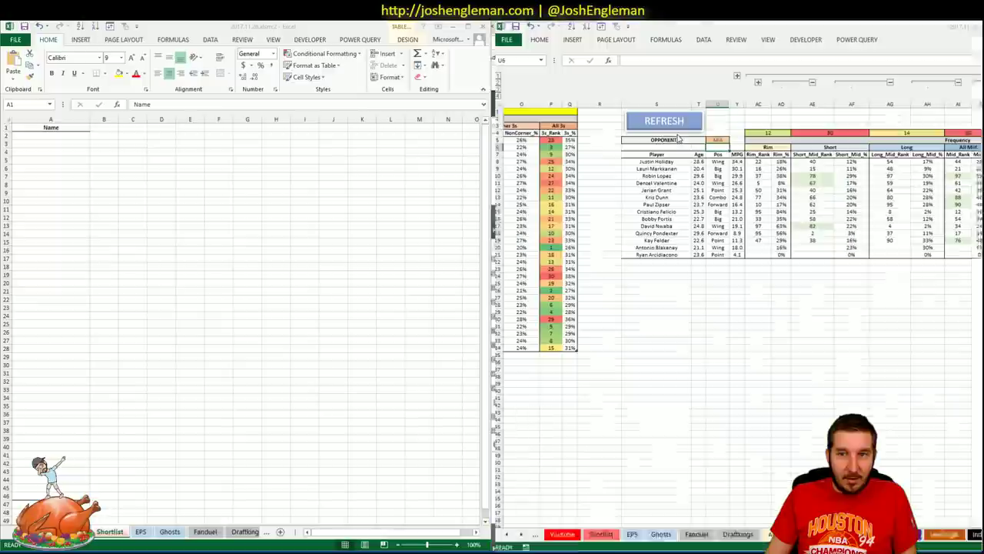
{"action": "left_click_drag", "start_coordinate": [489, 154], "coordinate": [123, 202]}
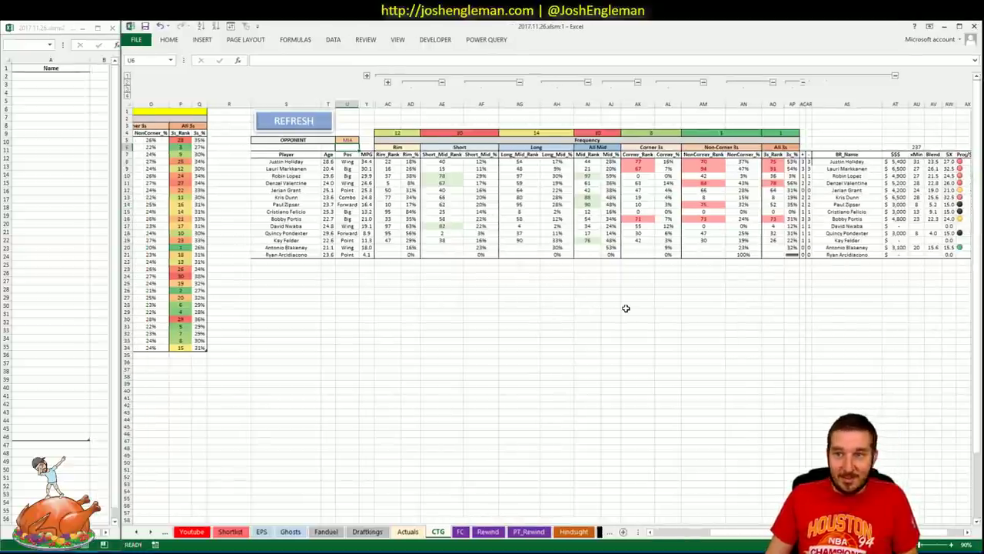
- Browse the sheet tabs and check the Proj/$1K and %pts formulas on CTG
{"action": "left_click", "coordinate": [968, 532]}
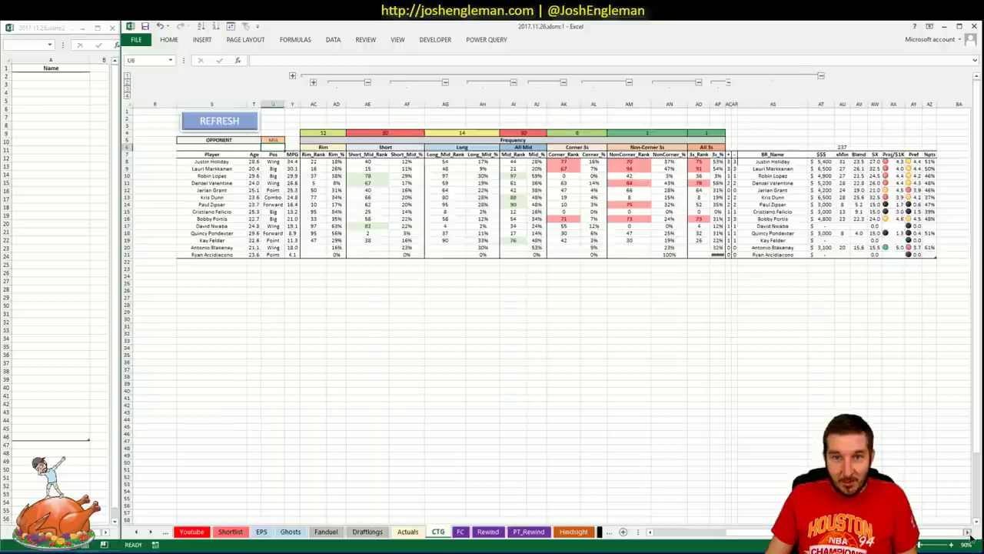
{"action": "left_click", "coordinate": [967, 532]}
{"action": "left_click", "coordinate": [650, 531]}
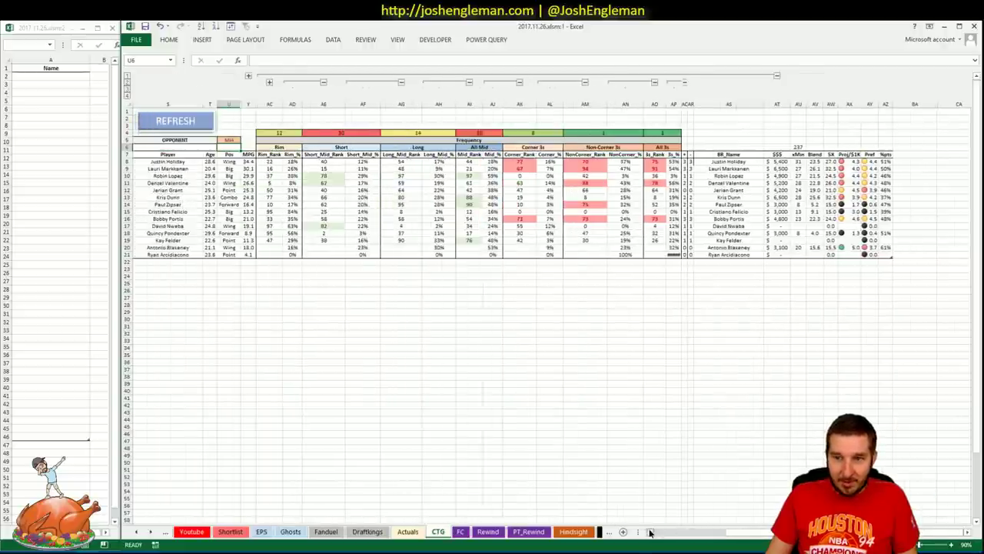
{"action": "left_click", "coordinate": [650, 531]}
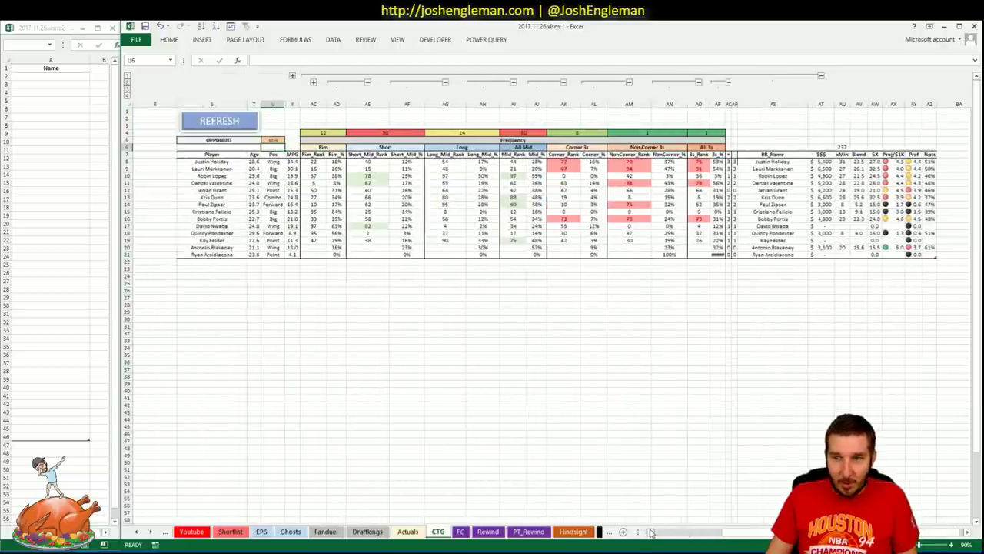
{"action": "left_click", "coordinate": [892, 183]}
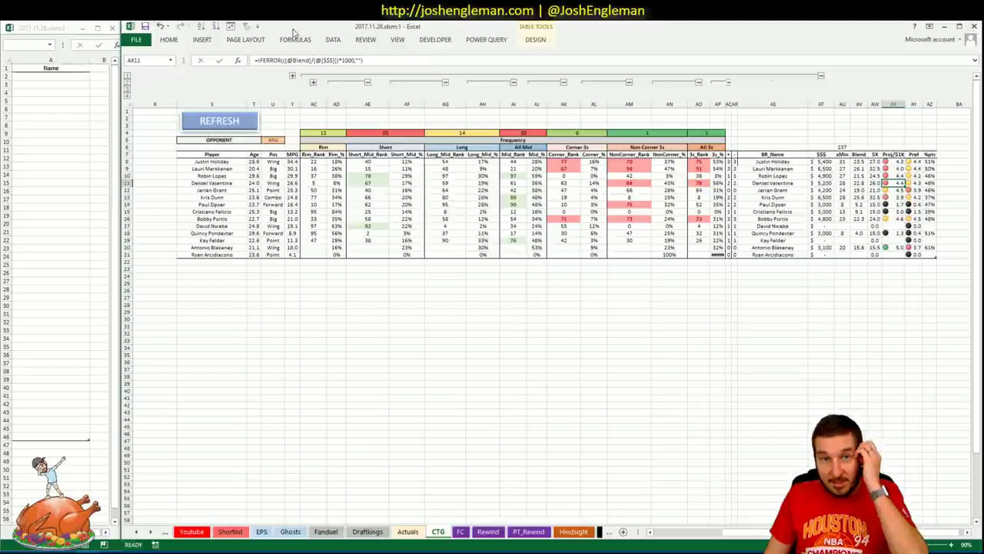
{"action": "left_click", "coordinate": [928, 185]}
- Sort the CTG players by Pref from largest to smallest, then view the Daily and Youtube sheets
{"action": "left_click", "coordinate": [913, 183]}
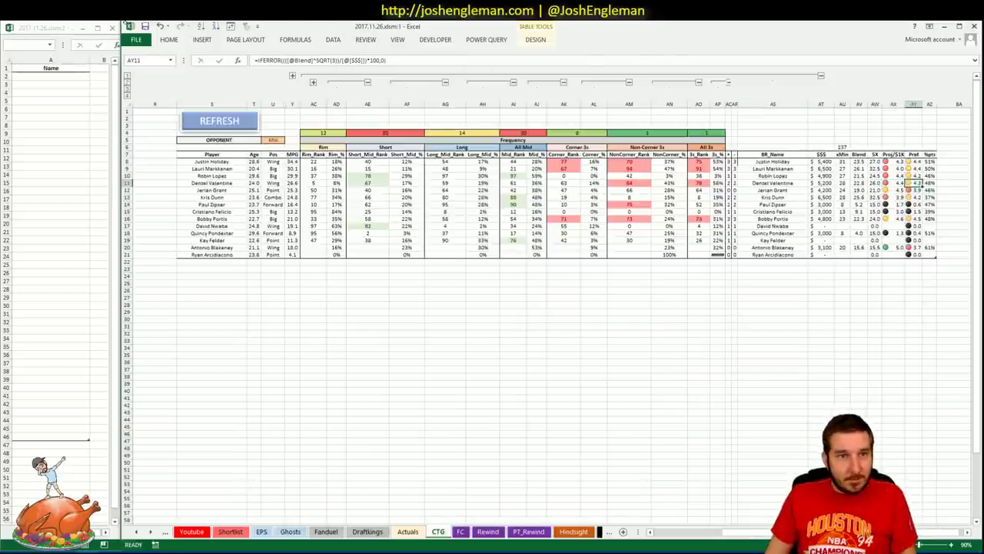
{"action": "left_click", "coordinate": [215, 27]}
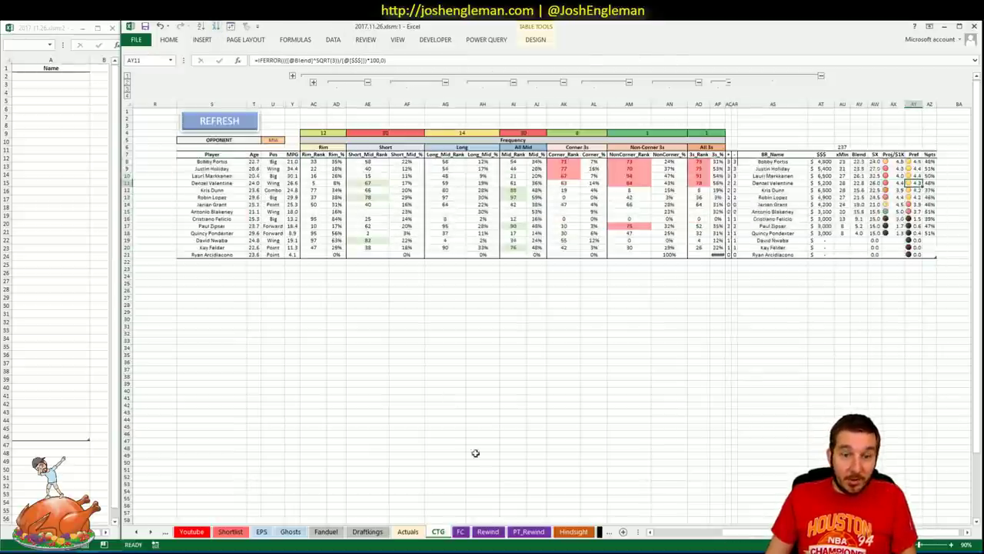
{"action": "left_click", "coordinate": [165, 531]}
{"action": "left_click", "coordinate": [214, 531]}
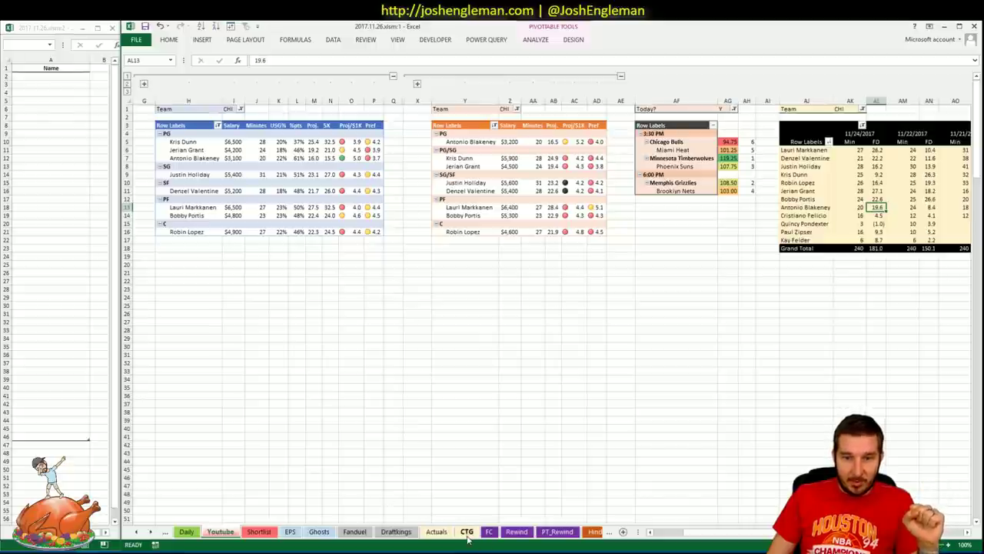
- Go back to the CTG sheet and inspect a player's Pref formula
{"action": "left_click", "coordinate": [467, 532]}
{"action": "left_click", "coordinate": [275, 126]}
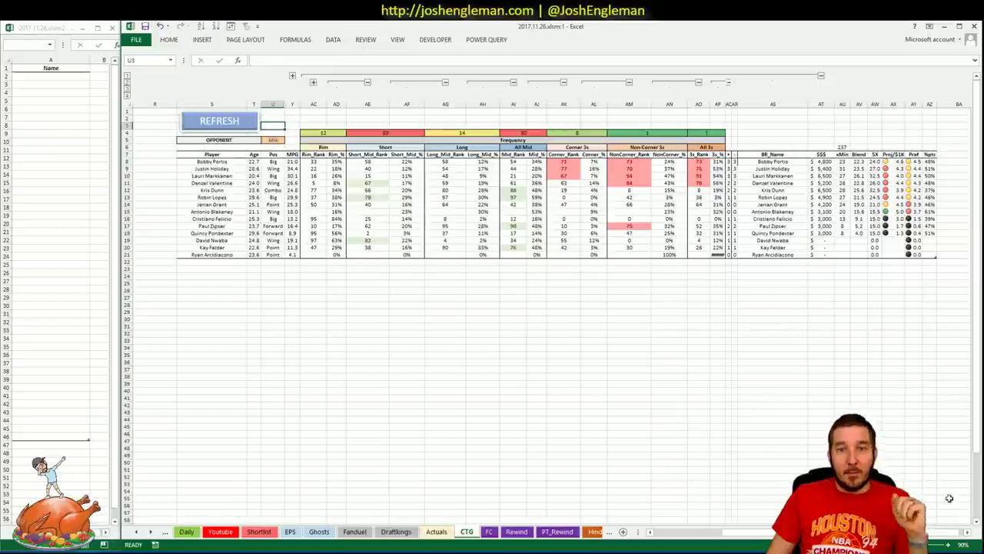
{"action": "scroll", "coordinate": [966, 536], "scroll_direction": "right", "scroll_amount": 3}
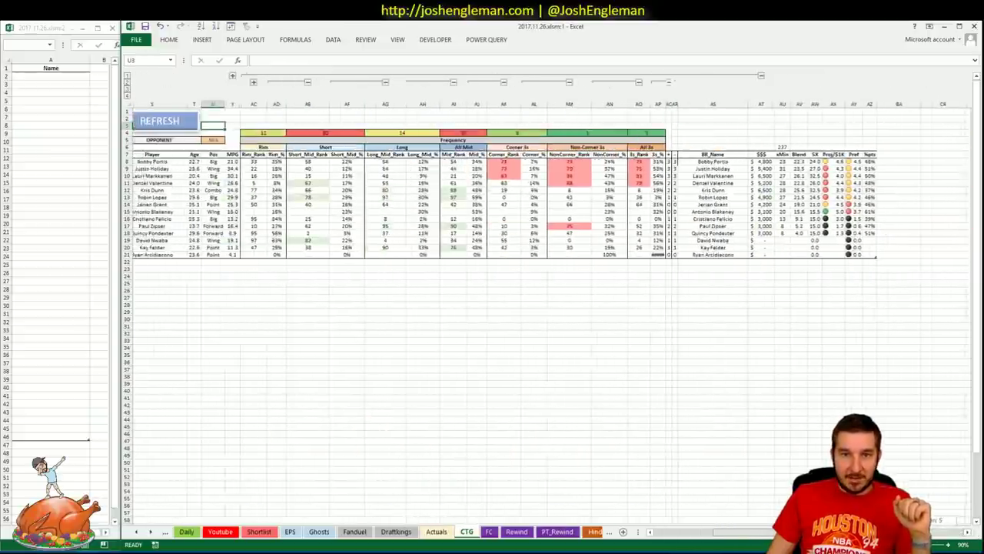
{"action": "scroll", "coordinate": [538, 163], "scroll_direction": "left", "scroll_amount": 1}
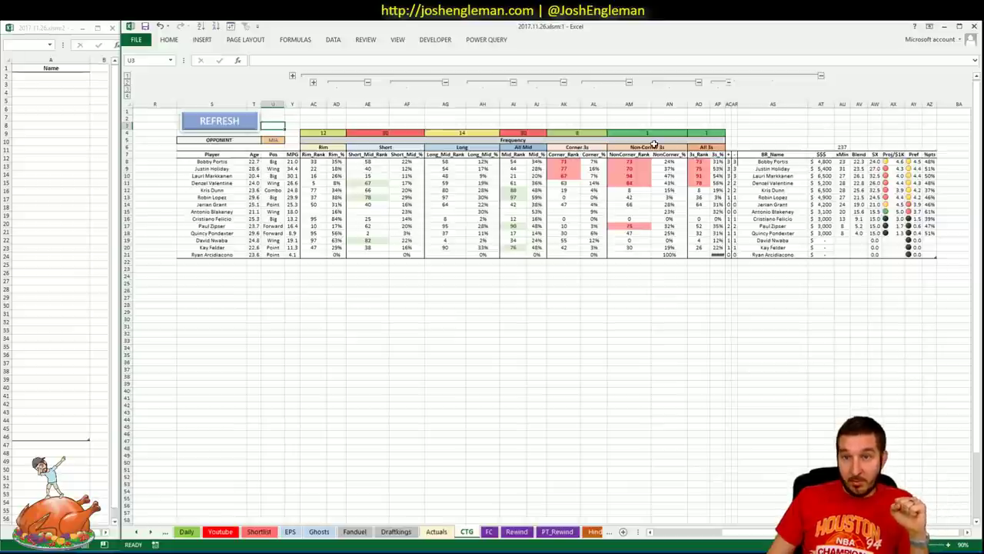
{"action": "left_click", "coordinate": [912, 176]}
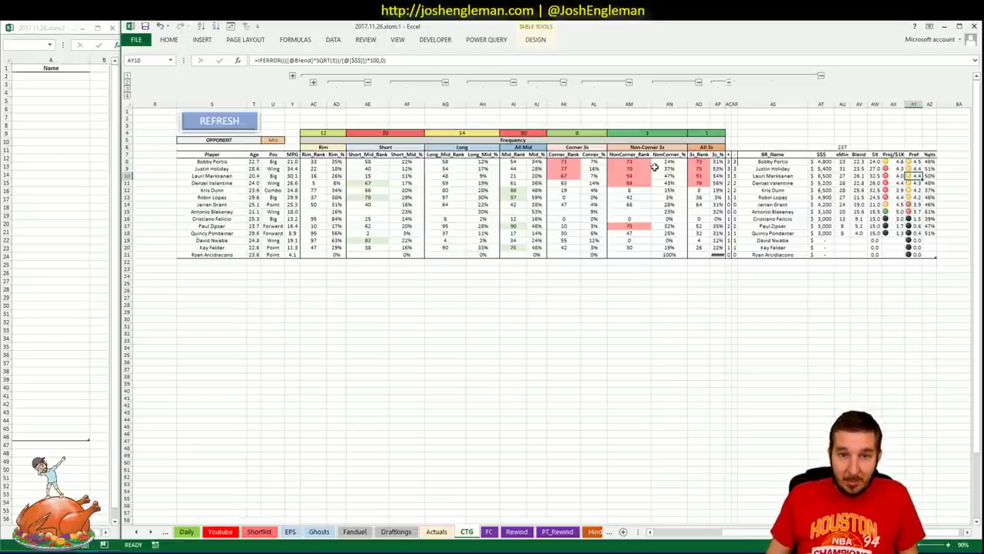
- Sort by Mid_% descending and check Robin Lopez's 59%, Short_Mid_% share and %pts formula
{"action": "left_click", "coordinate": [536, 169]}
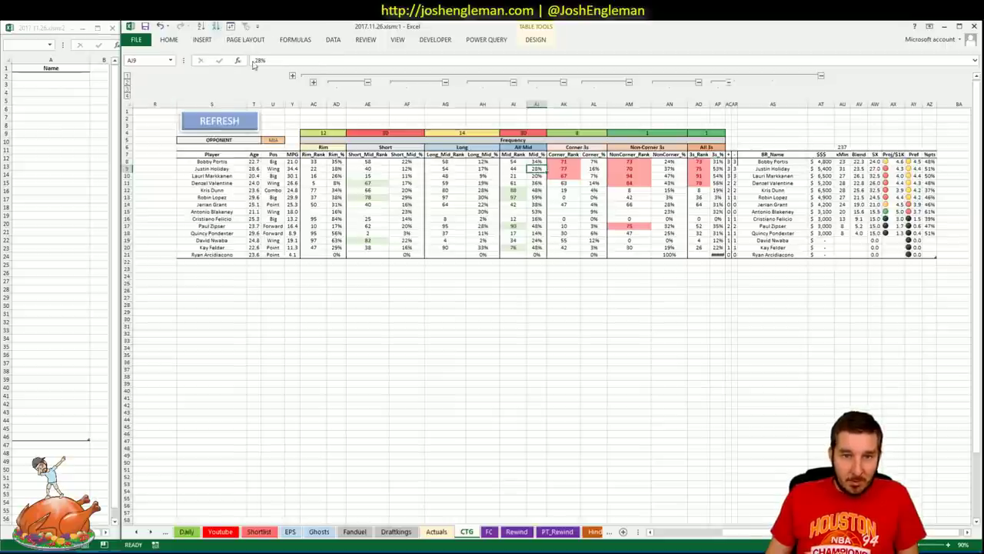
{"action": "left_click", "coordinate": [216, 27]}
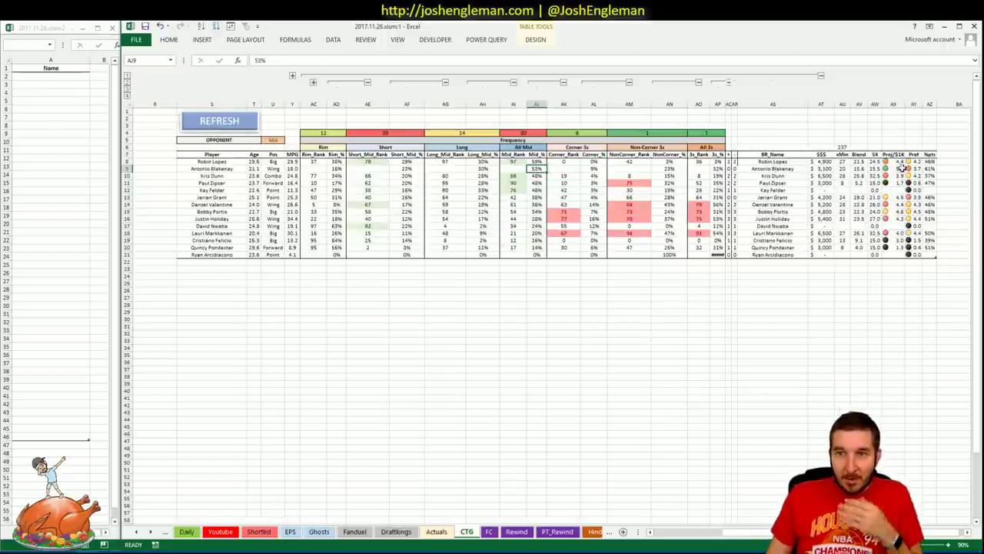
{"action": "left_click", "coordinate": [536, 160]}
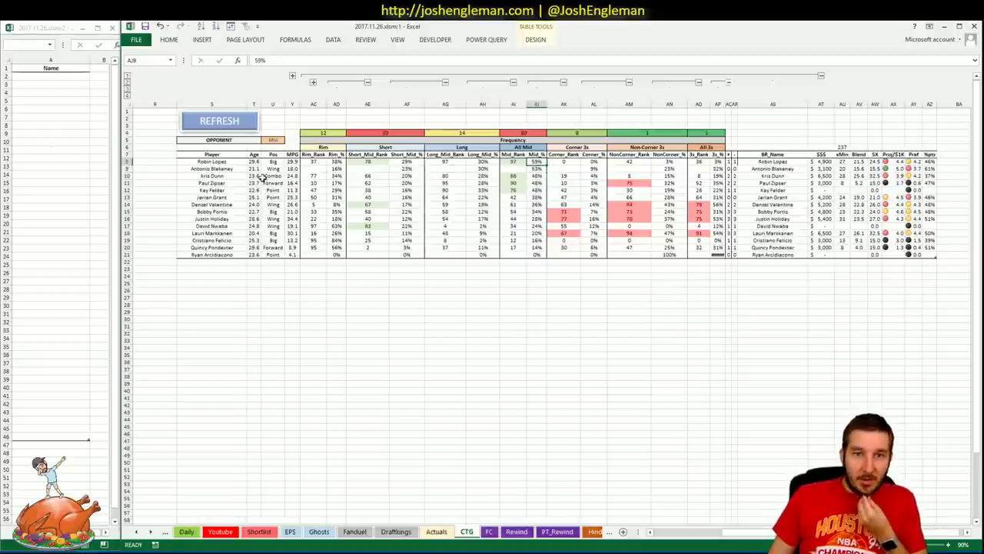
{"action": "left_click", "coordinate": [409, 160]}
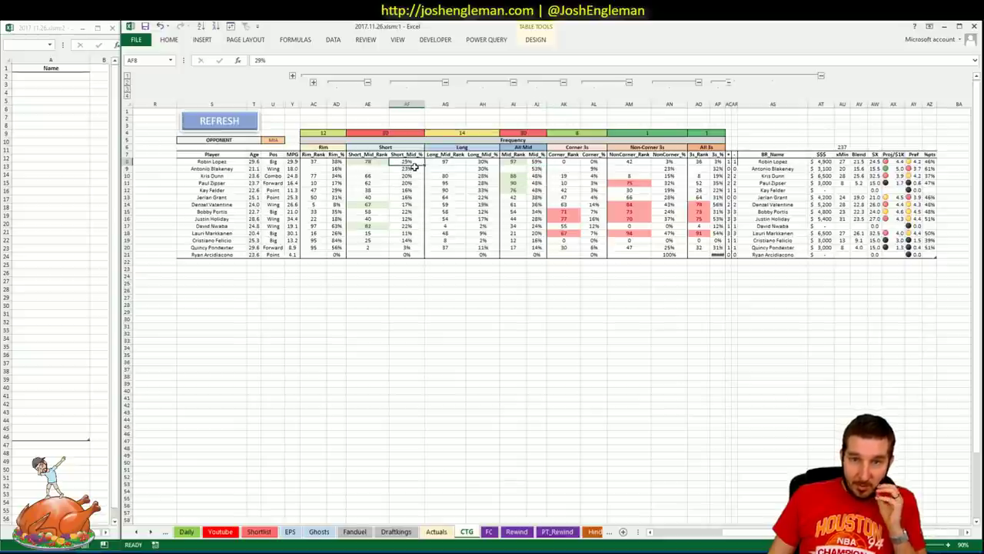
{"action": "left_click", "coordinate": [929, 162]}
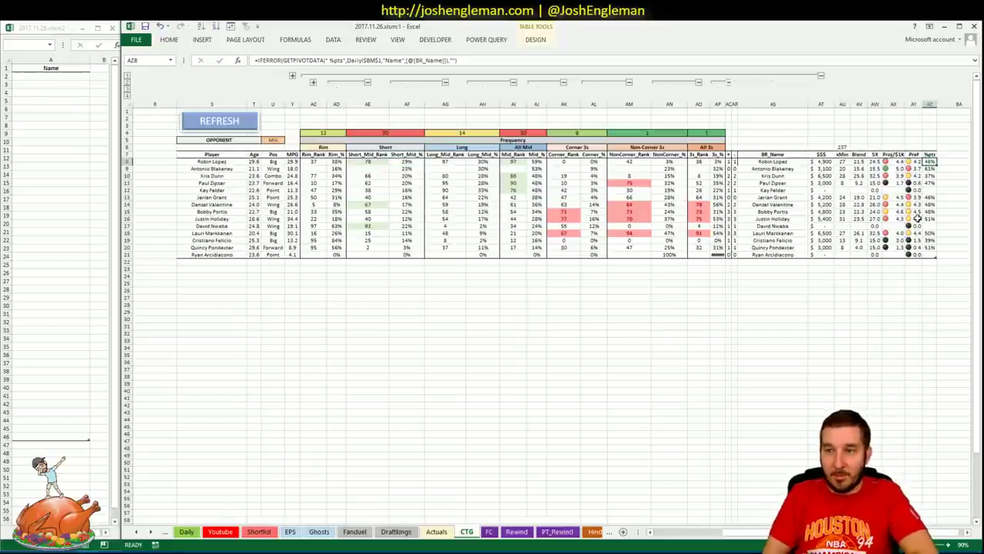
- Enter 'Robin Lopez' in shortlist cell A2, then select the Kris Dunn–Paul Zipser rows on CTG
{"action": "left_click", "coordinate": [40, 74]}
{"action": "type", "text": "Robi"}
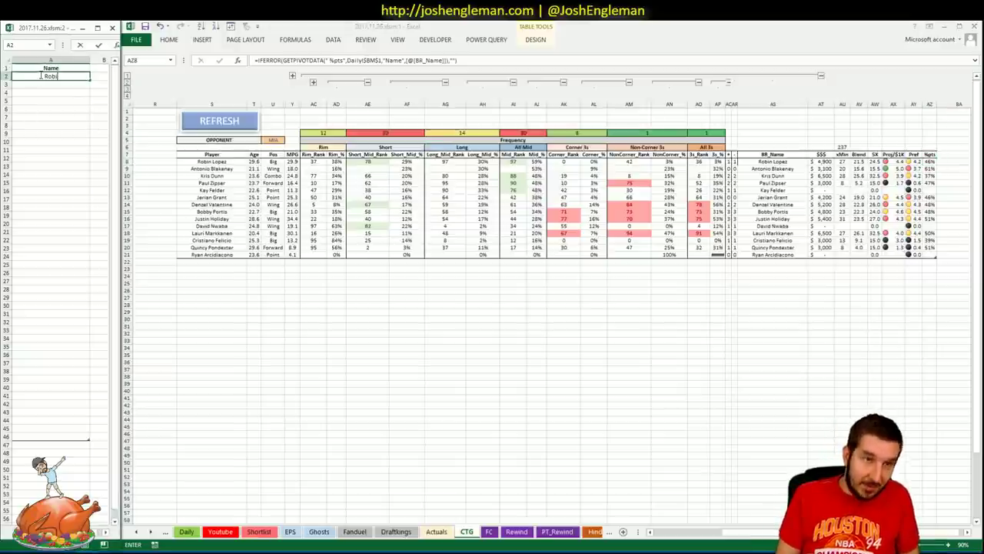
{"action": "type", "text": "n Lopez"}
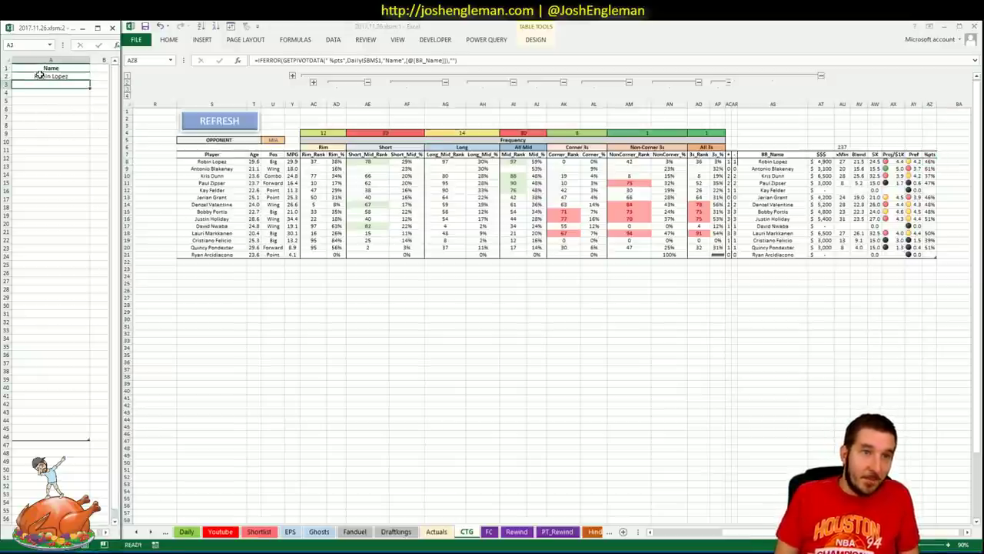
{"action": "key", "text": "Return"}
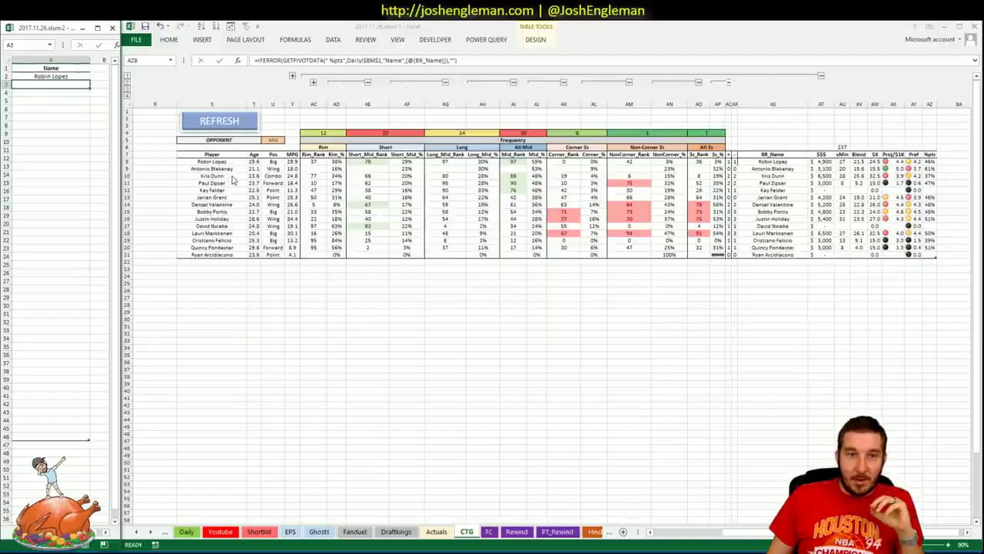
{"action": "left_click_drag", "start_coordinate": [223, 177], "coordinate": [932, 175]}
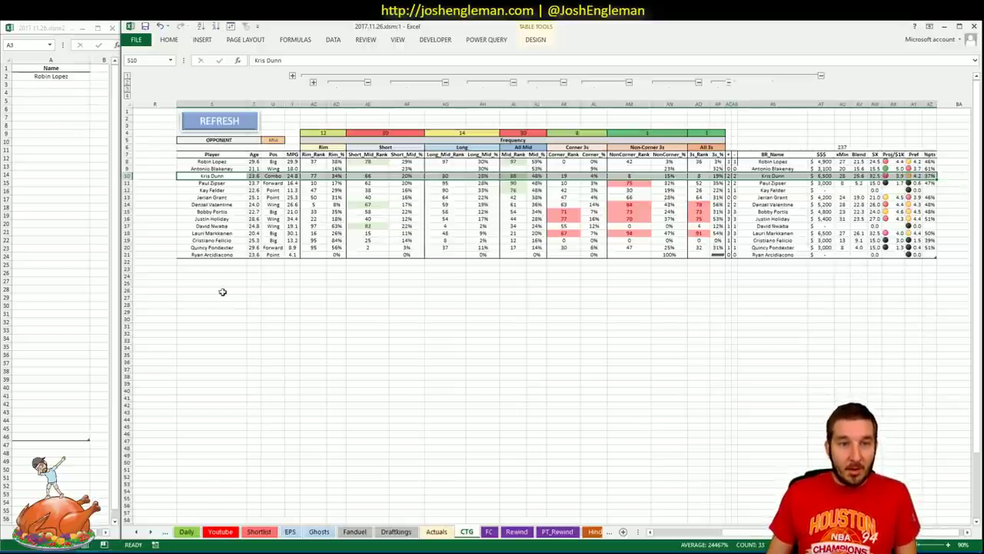
- Review Kris Dunn's Cleaning the Glass player page, then go back to the Chicago team stats
{"action": "key", "text": "alt+Tab"}
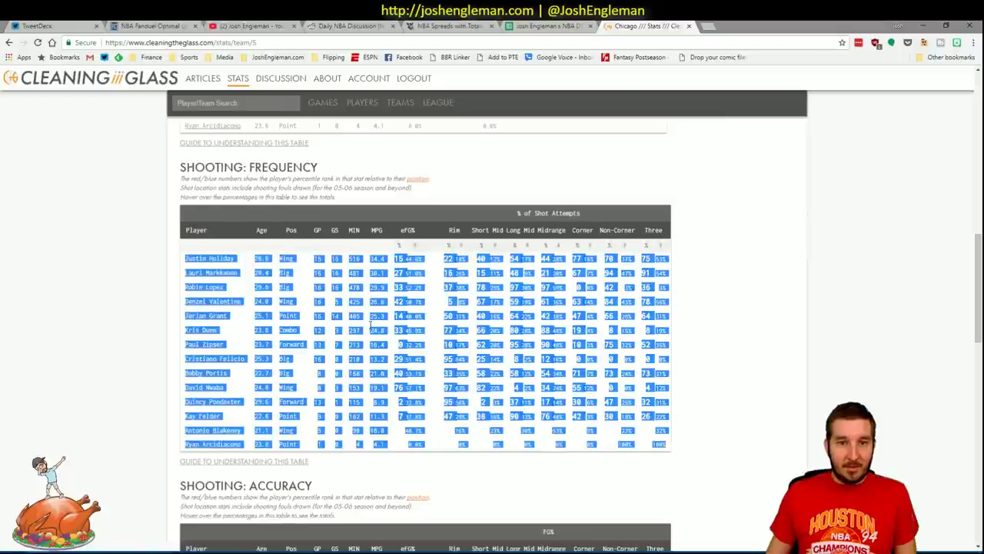
{"action": "left_click", "coordinate": [138, 315]}
{"action": "left_click", "coordinate": [203, 332]}
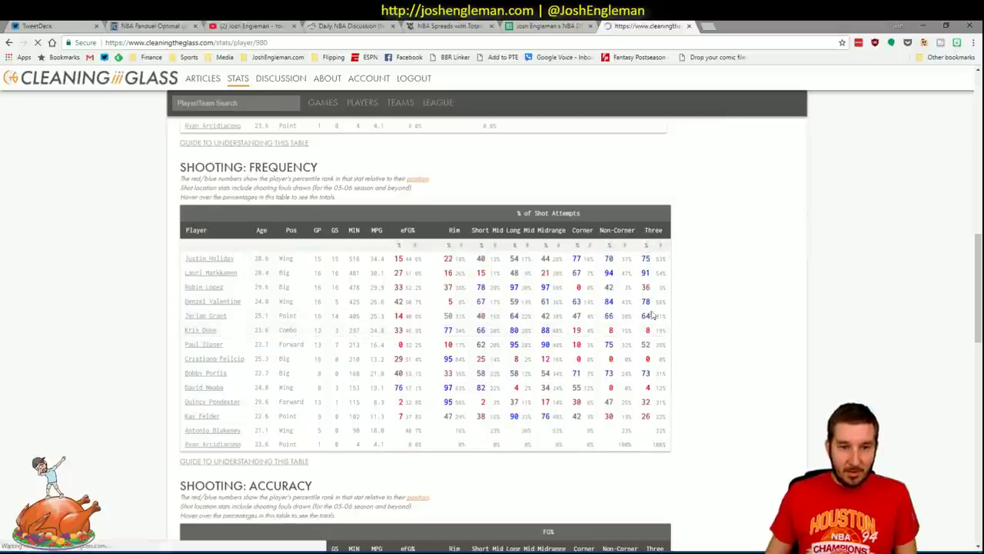
{"action": "scroll", "coordinate": [378, 321], "scroll_direction": "down", "scroll_amount": 7}
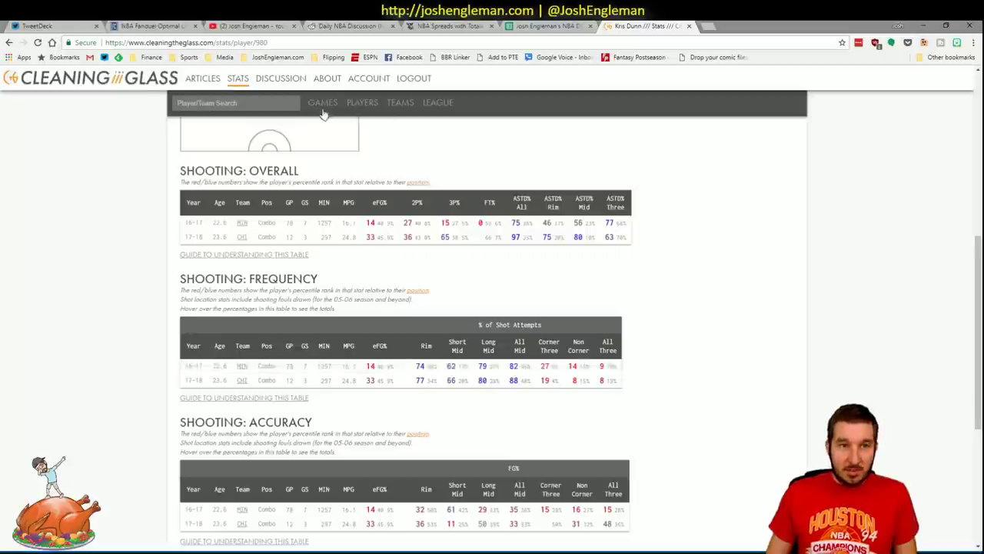
{"action": "left_click", "coordinate": [8, 42]}
- Enter 'Kris Dunn' in shortlist cell A3, then switch to the Youtube sheet
{"action": "key", "text": "alt+Tab"}
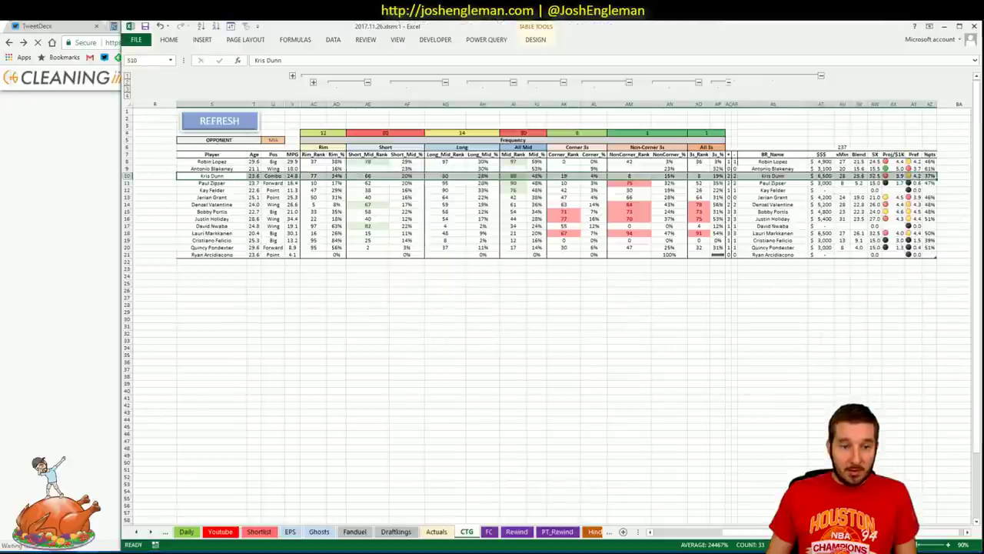
{"action": "left_click", "coordinate": [127, 516]}
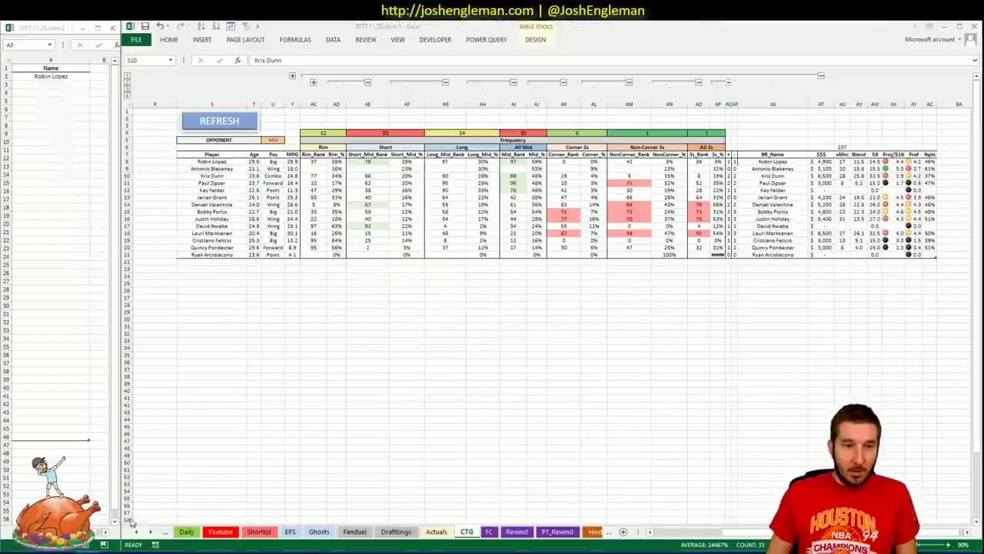
{"action": "type", "text": "Kris"}
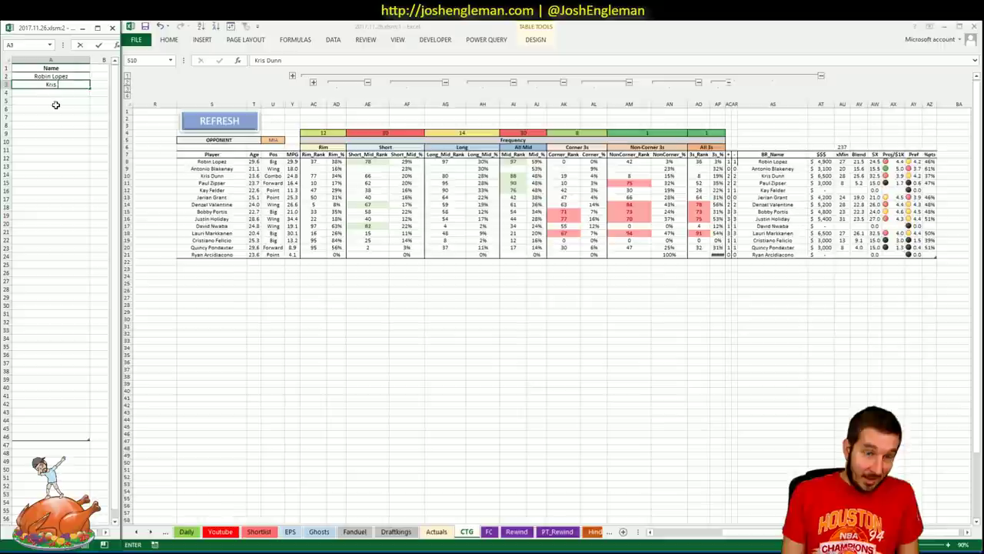
{"action": "type", "text": " Dunn"}
{"action": "key", "text": "Return"}
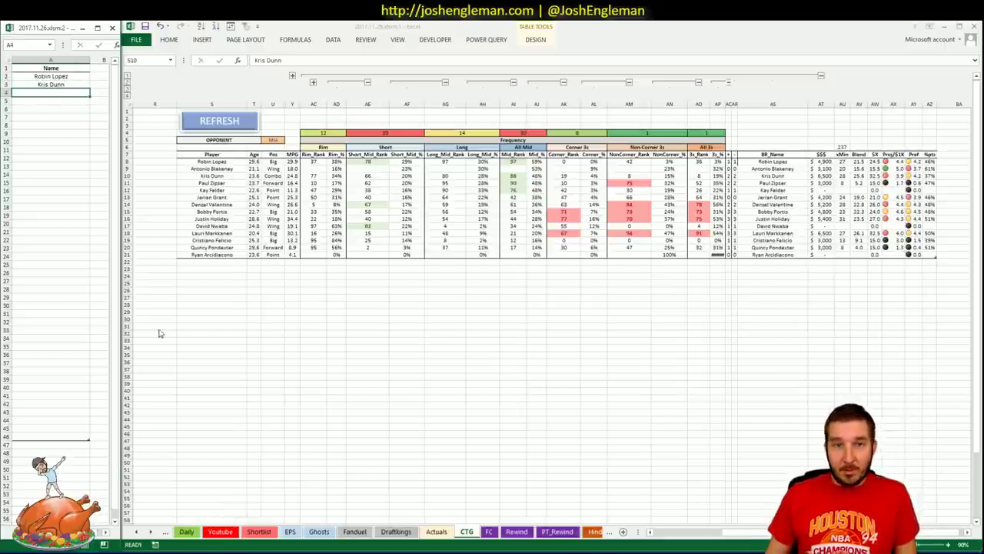
{"action": "left_click", "coordinate": [217, 532]}
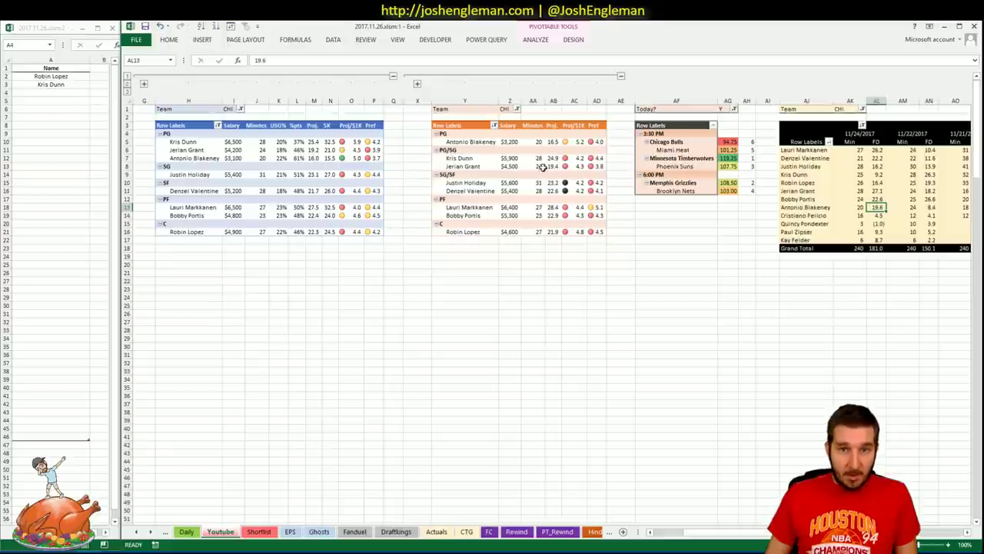
{"action": "left_click", "coordinate": [507, 281]}
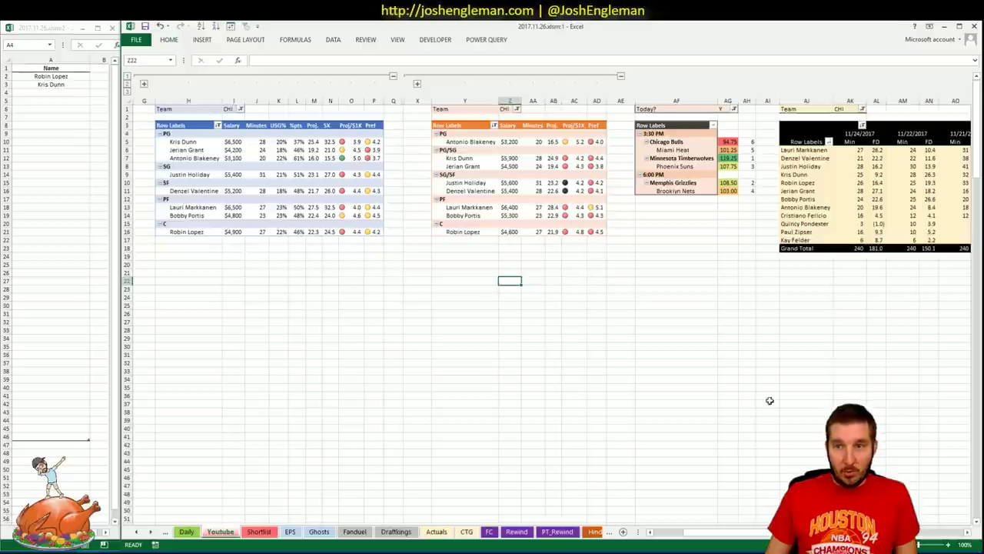
{"action": "left_click", "coordinate": [597, 321]}
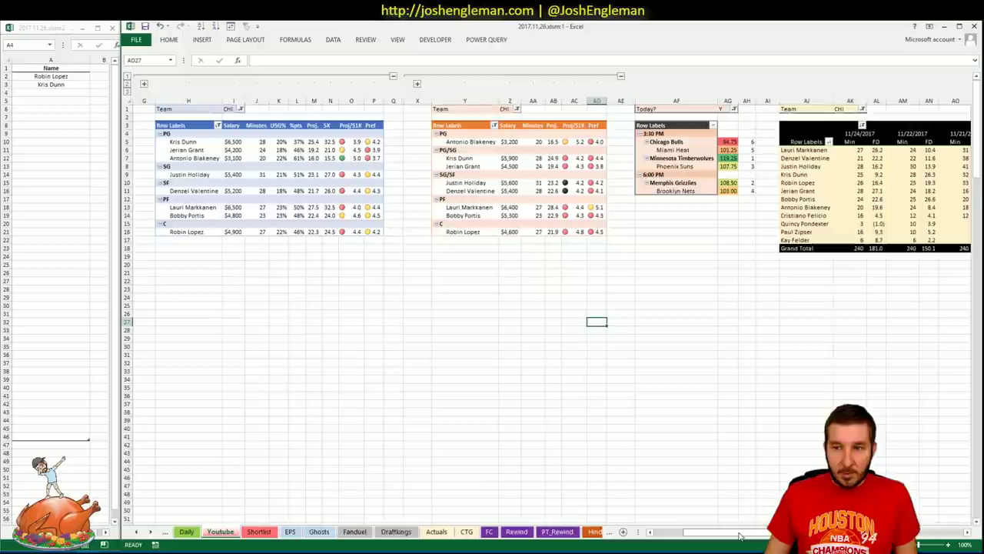
{"action": "left_click_drag", "start_coordinate": [737, 532], "coordinate": [737, 534]}
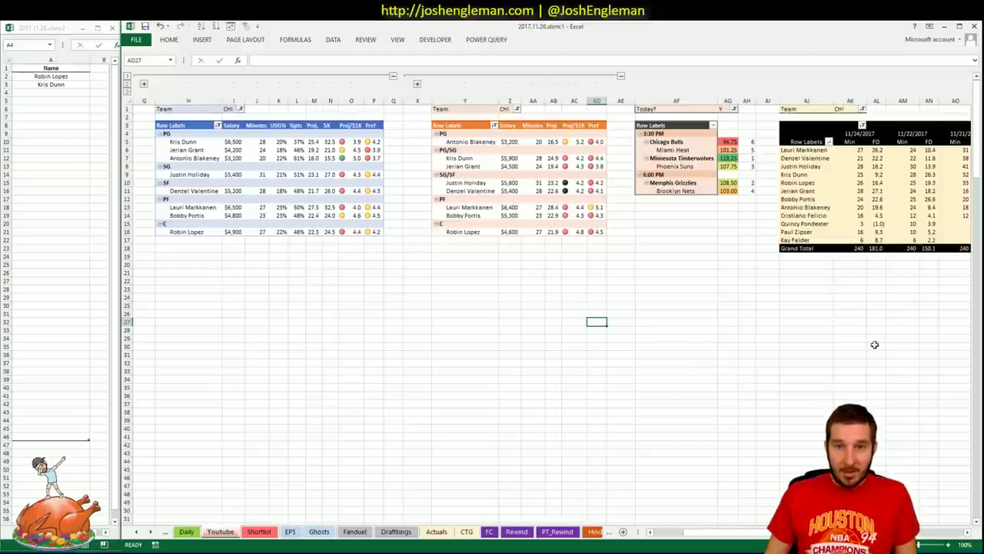
{"action": "scroll", "coordinate": [877, 454], "scroll_direction": "right", "scroll_amount": 5}
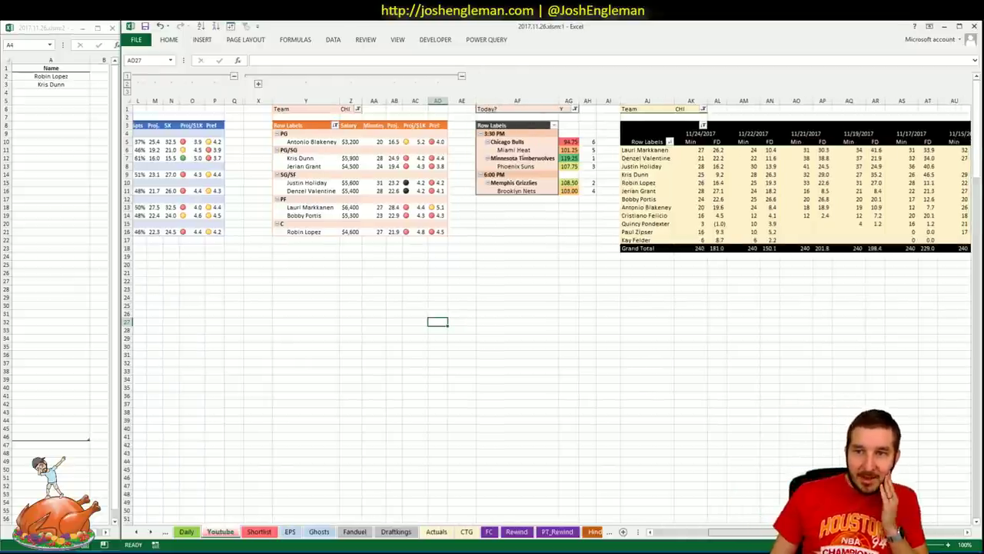
{"action": "scroll", "coordinate": [538, 307], "scroll_direction": "left", "scroll_amount": 5}
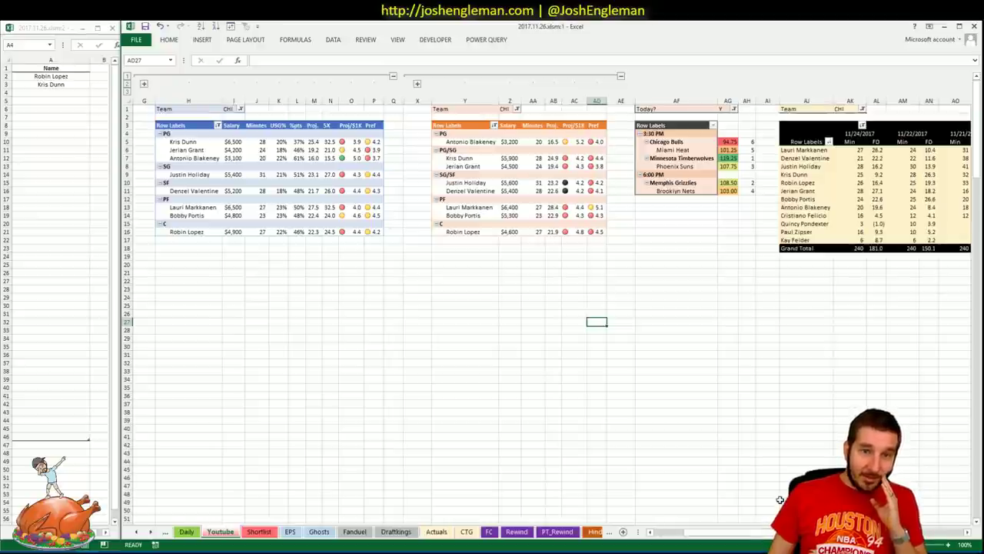
{"action": "scroll", "coordinate": [538, 307], "scroll_direction": "right", "scroll_amount": 6}
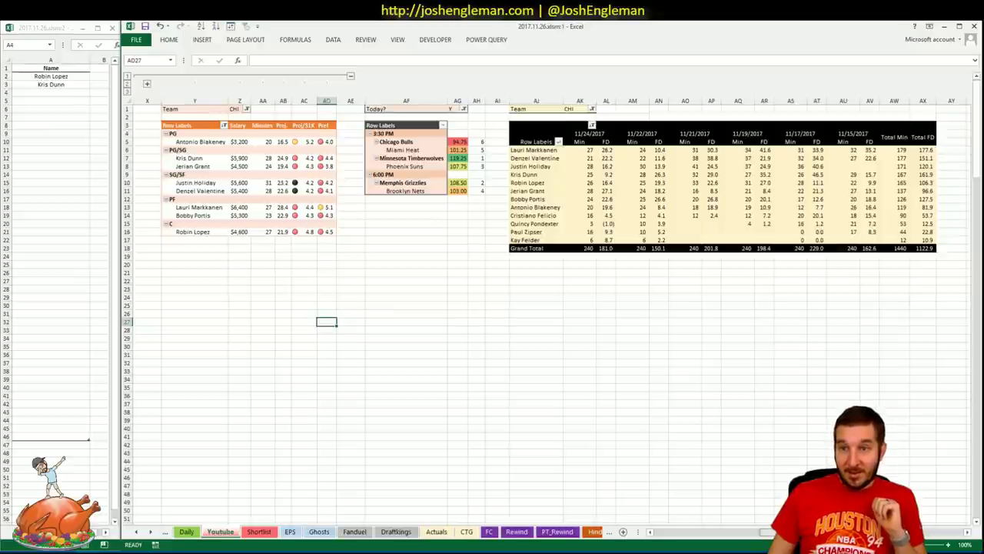
{"action": "scroll", "coordinate": [492, 307], "scroll_direction": "left", "scroll_amount": 6}
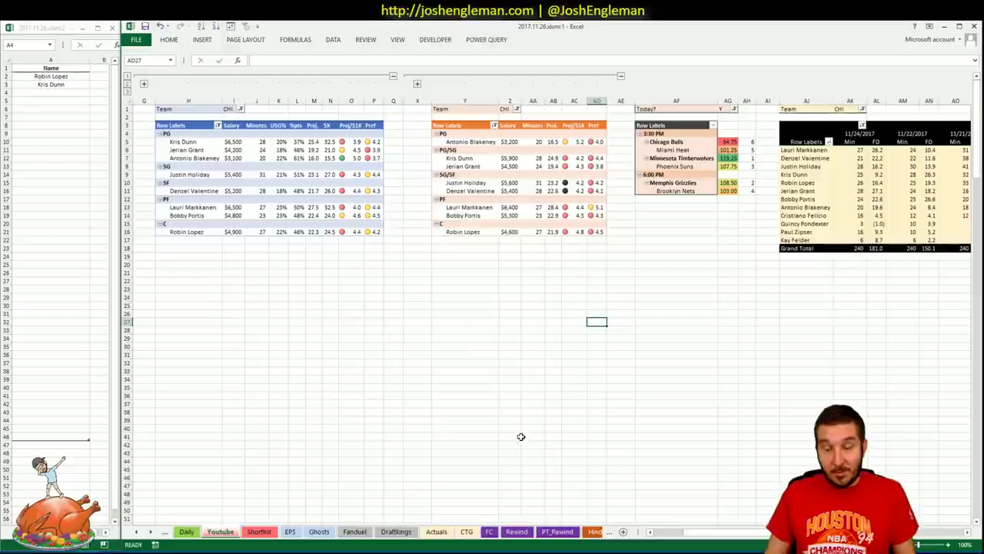
- Set the Team filter of each of the three Youtube pivot tables to MIA
{"action": "left_click", "coordinate": [241, 110]}
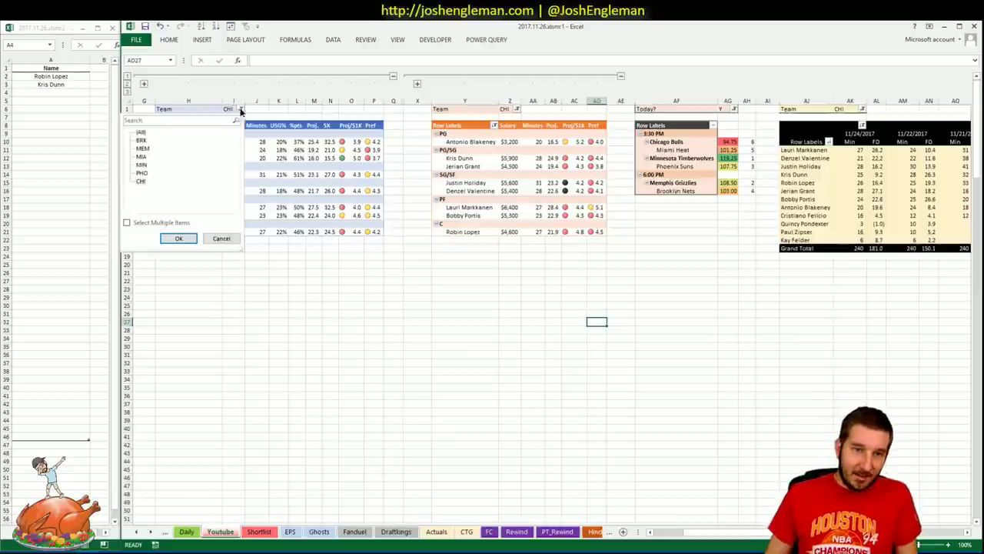
{"action": "left_click", "coordinate": [141, 156]}
{"action": "left_click", "coordinate": [178, 238]}
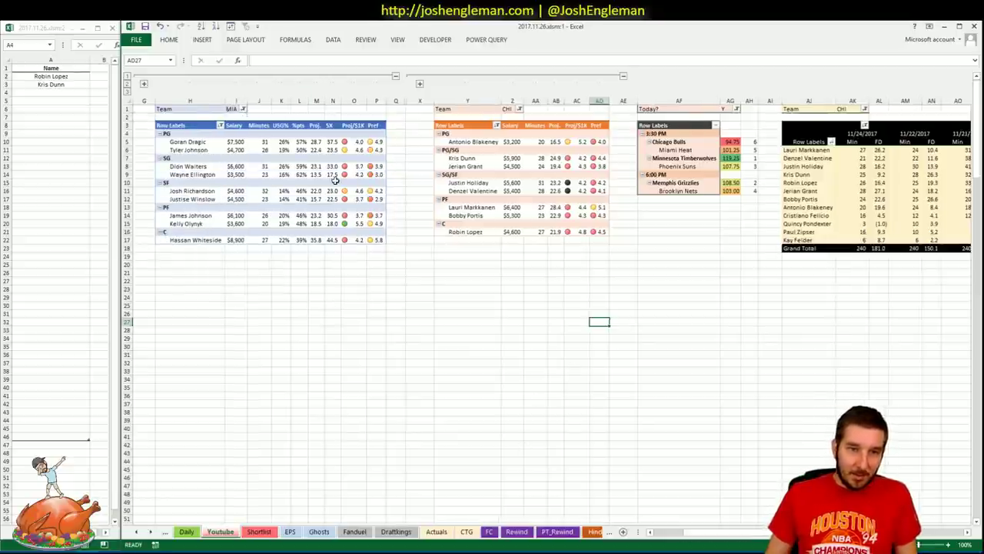
{"action": "left_click", "coordinate": [518, 108]}
{"action": "left_click", "coordinate": [422, 157]}
{"action": "left_click", "coordinate": [458, 239]}
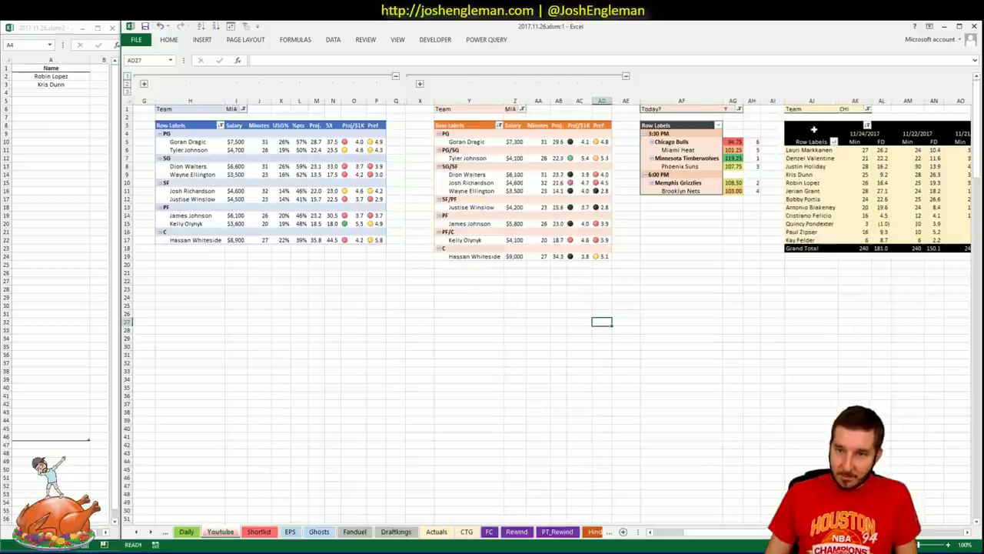
{"action": "left_click", "coordinate": [867, 109]}
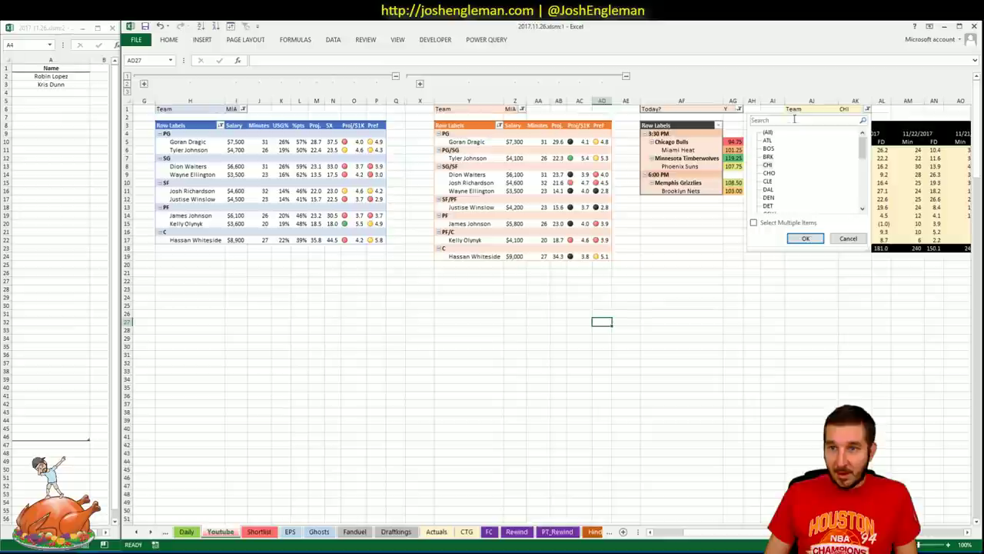
{"action": "type", "text": "mia"}
{"action": "key", "text": "Return"}
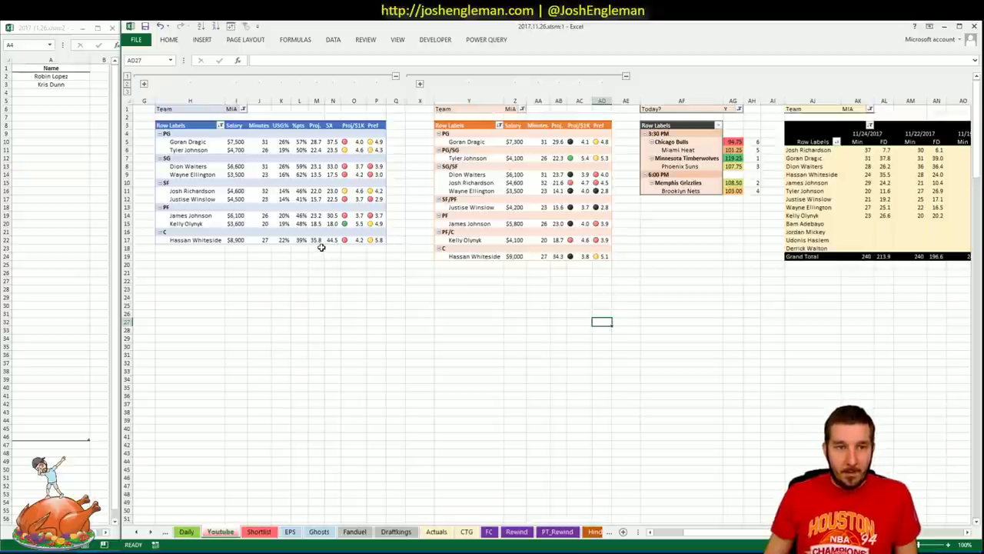
- Search for the Miami Heat on Cleaning the Glass and open its team stats page
{"action": "key", "text": "alt+Tab"}
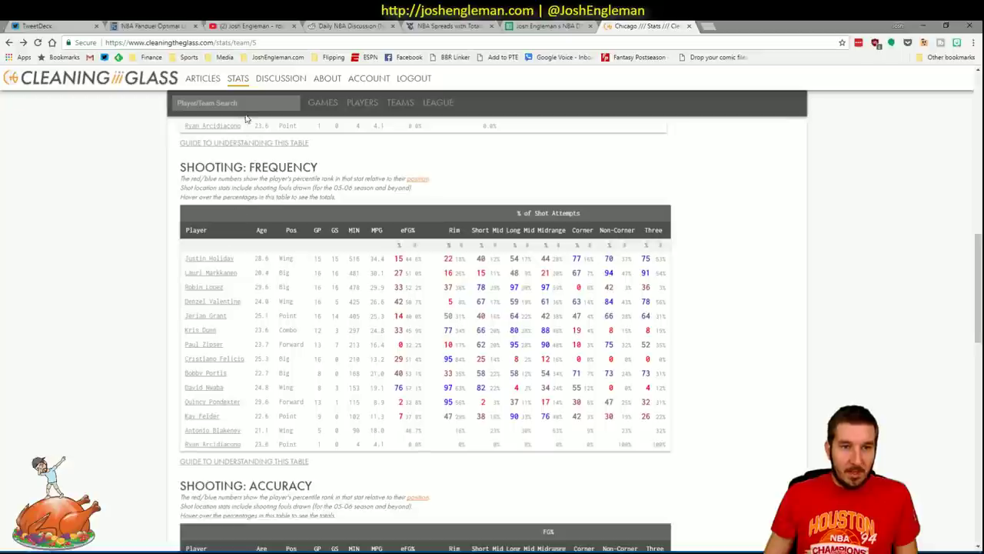
{"action": "left_click", "coordinate": [250, 105]}
{"action": "type", "text": "heayt"}
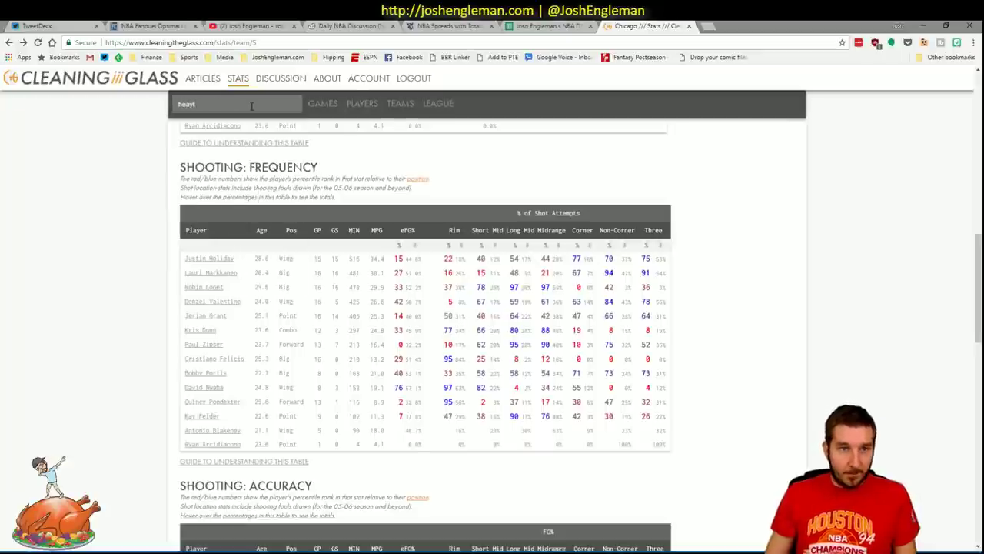
{"action": "key", "text": "BackSpace"}
{"action": "key", "text": "BackSpace"}
{"action": "type", "text": "t"}
{"action": "key", "text": "Down"}
{"action": "key", "text": "Return"}
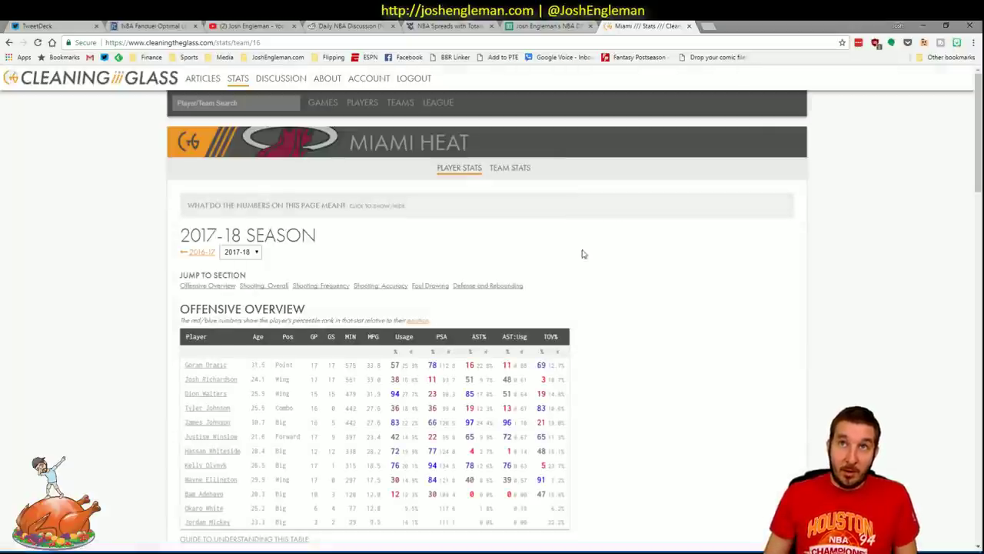
- Scroll down to the Miami Shooting: Frequency table and select its rows
{"action": "scroll", "coordinate": [587, 248], "scroll_direction": "down", "scroll_amount": 4}
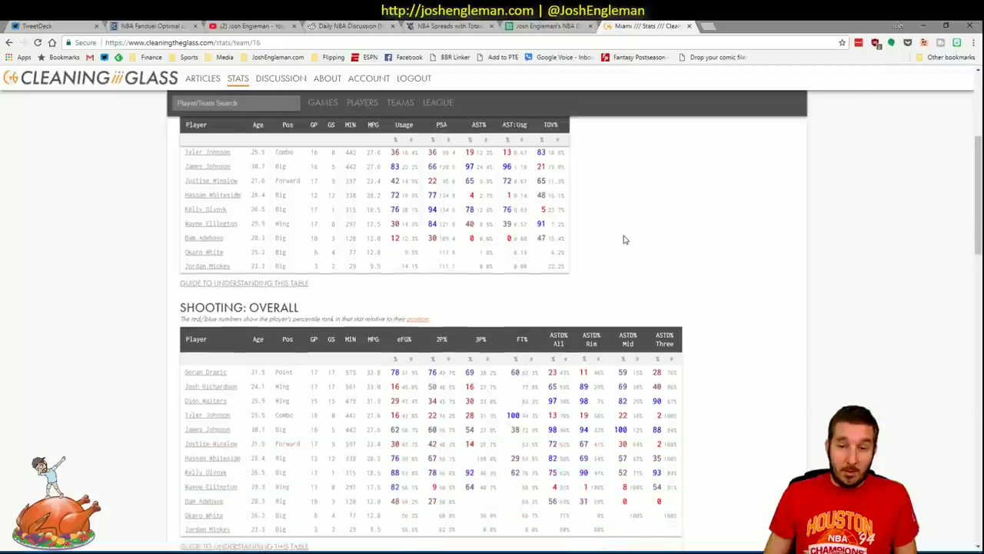
{"action": "scroll", "coordinate": [595, 241], "scroll_direction": "up", "scroll_amount": 2}
{"action": "scroll", "coordinate": [588, 231], "scroll_direction": "down", "scroll_amount": 1}
{"action": "scroll", "coordinate": [586, 228], "scroll_direction": "down", "scroll_amount": 3}
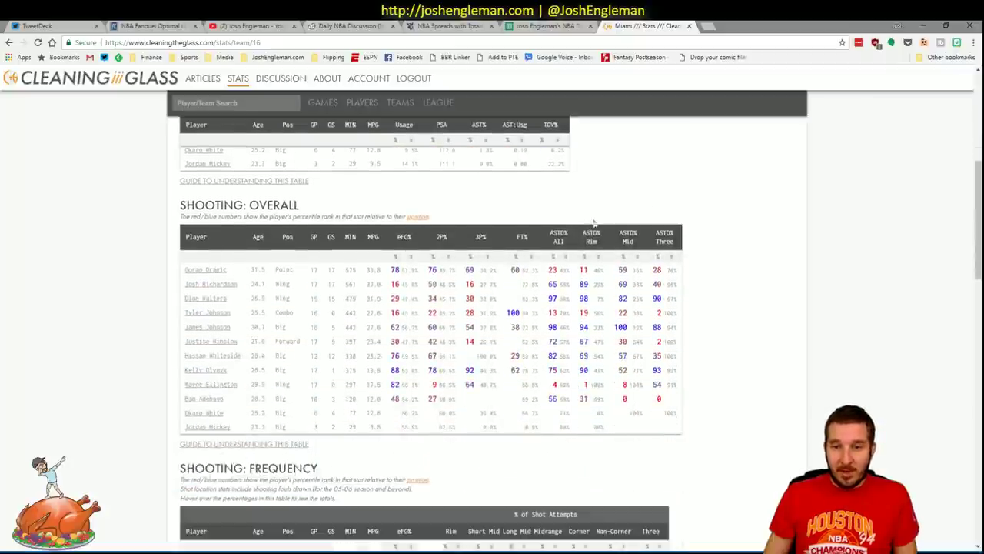
{"action": "scroll", "coordinate": [587, 226], "scroll_direction": "down", "scroll_amount": 5}
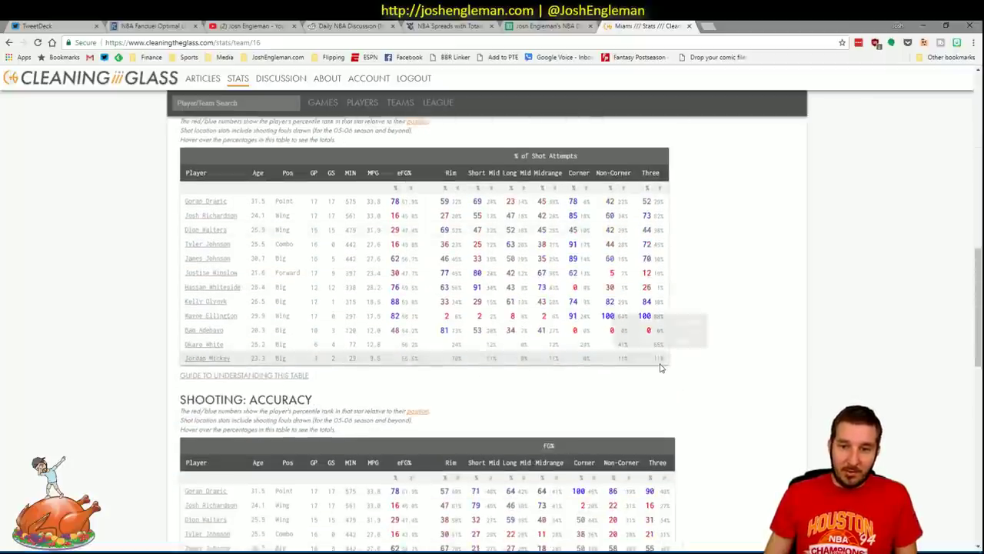
{"action": "left_click_drag", "start_coordinate": [666, 358], "coordinate": [412, 180]}
- On the CTG sheet, change the opponent in U5 to CHI
{"action": "scroll", "coordinate": [412, 180], "scroll_direction": "up", "scroll_amount": 4}
{"action": "key", "text": "ctrl+c"}
{"action": "key", "text": "alt+Tab"}
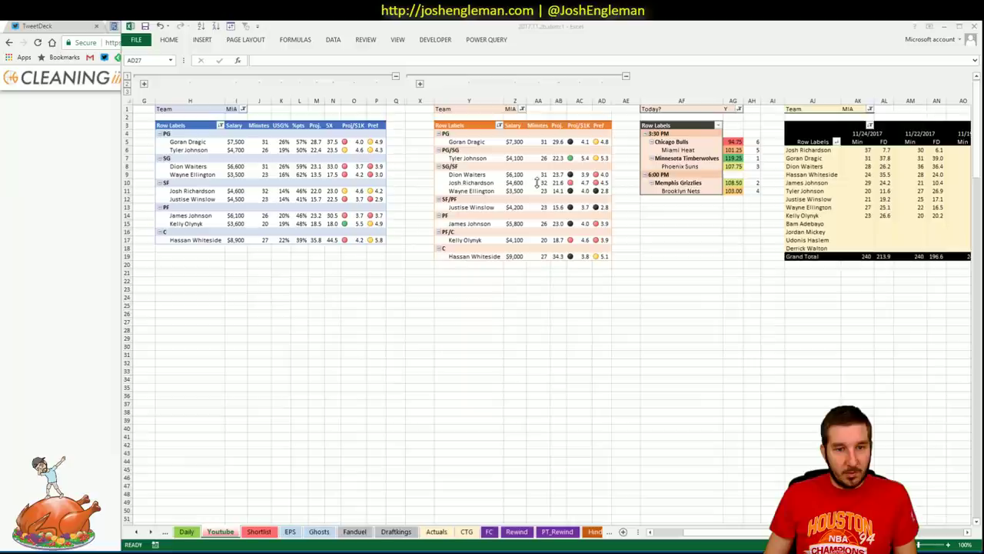
{"action": "left_click", "coordinate": [467, 532]}
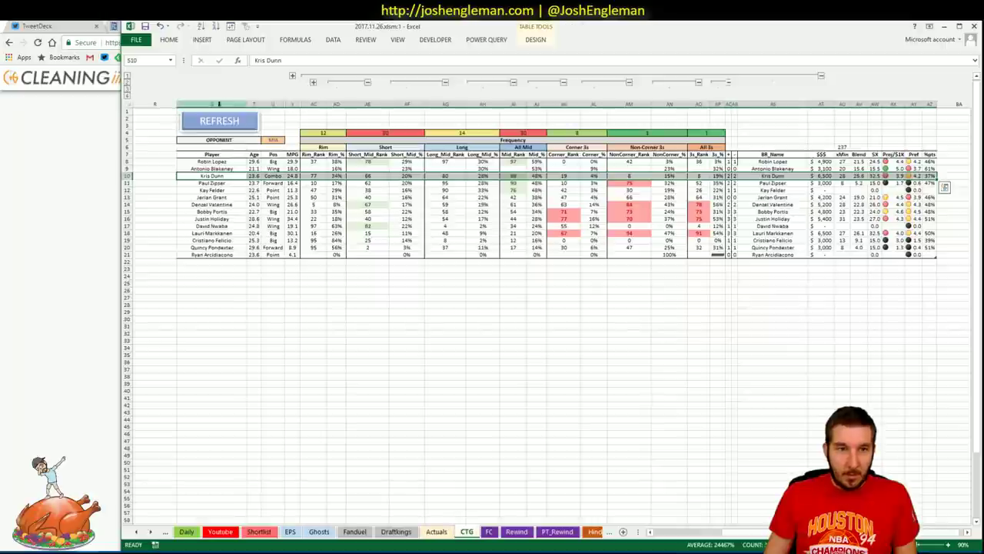
{"action": "left_click", "coordinate": [272, 139]}
{"action": "type", "text": "c"}
{"action": "key", "text": "Return"}
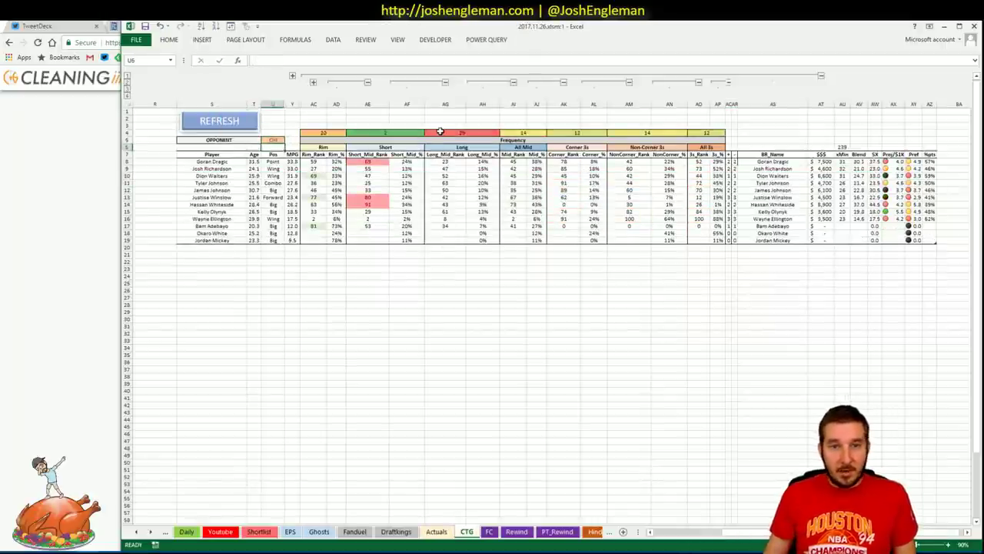
- Sort the DEFENSE team table by Long_Mid_% from highest to lowest
{"action": "left_click", "coordinate": [484, 161]}
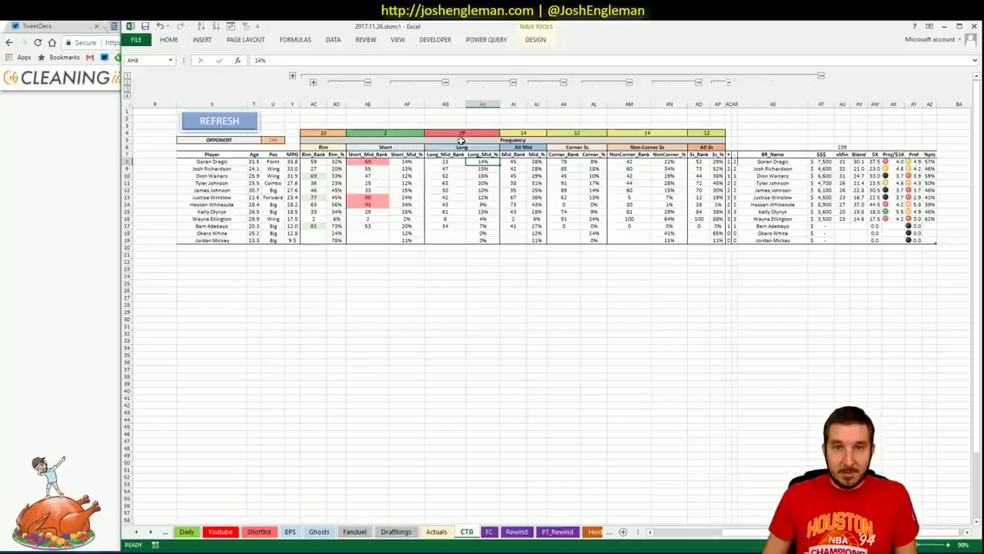
{"action": "left_click_drag", "start_coordinate": [714, 531], "coordinate": [653, 530]}
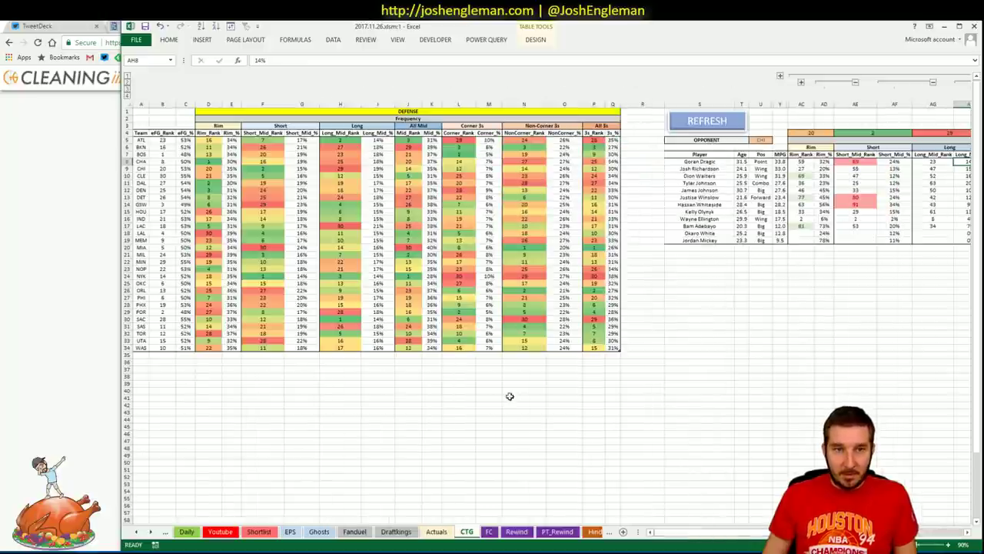
{"action": "left_click", "coordinate": [376, 147]}
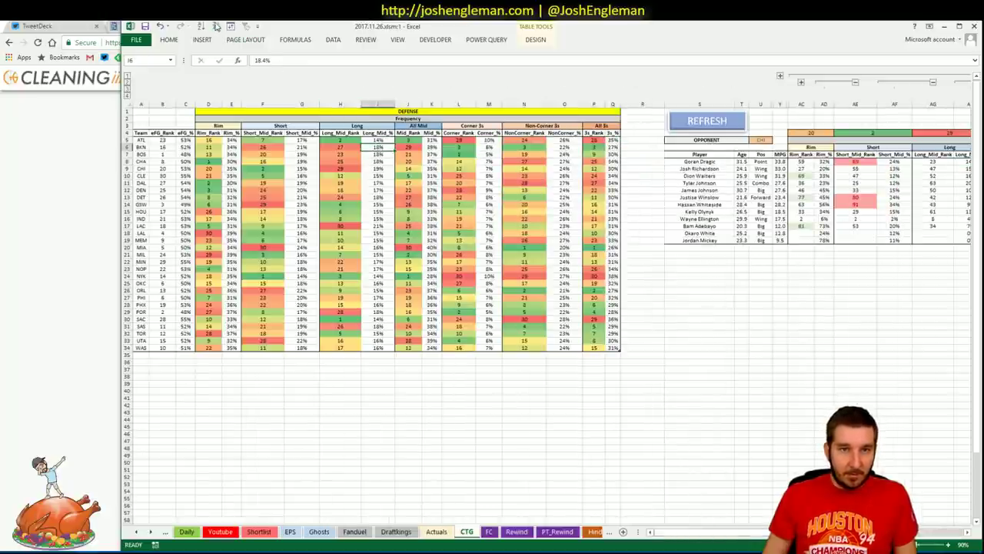
{"action": "left_click", "coordinate": [217, 26]}
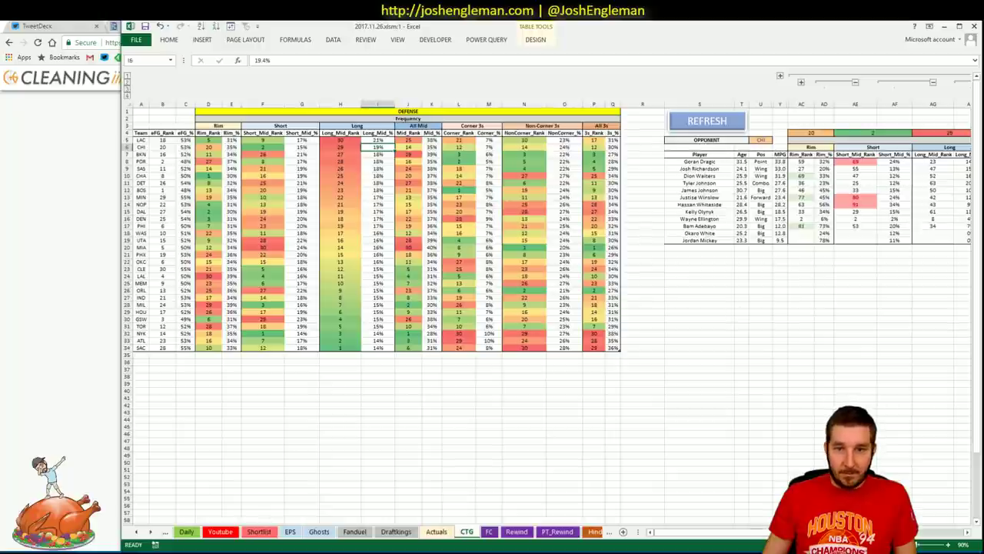
{"action": "scroll", "coordinate": [565, 298], "scroll_direction": "right", "scroll_amount": 10}
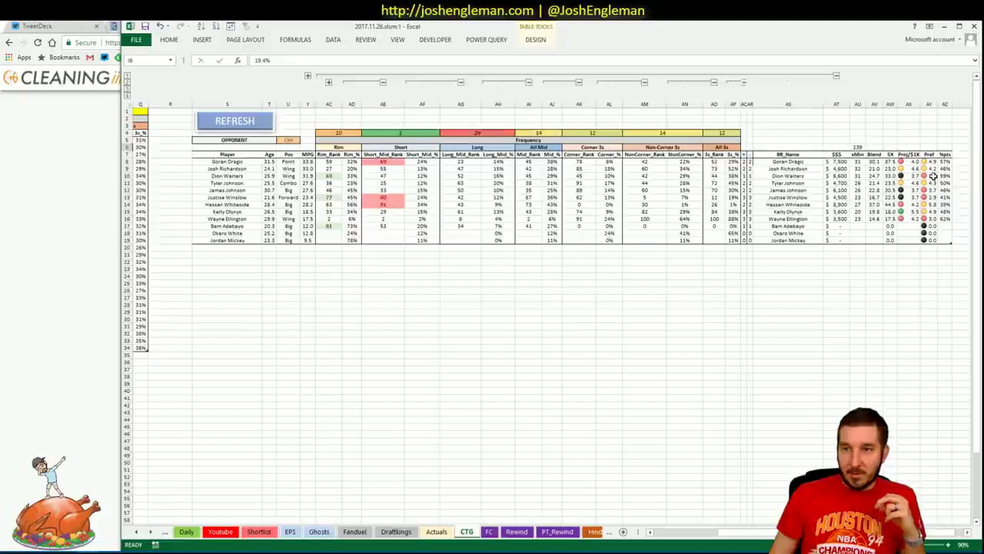
- Point row 10's Blend formula fallback at AD11, then sort players by Rim_% descending
{"action": "double_click", "coordinate": [899, 176]}
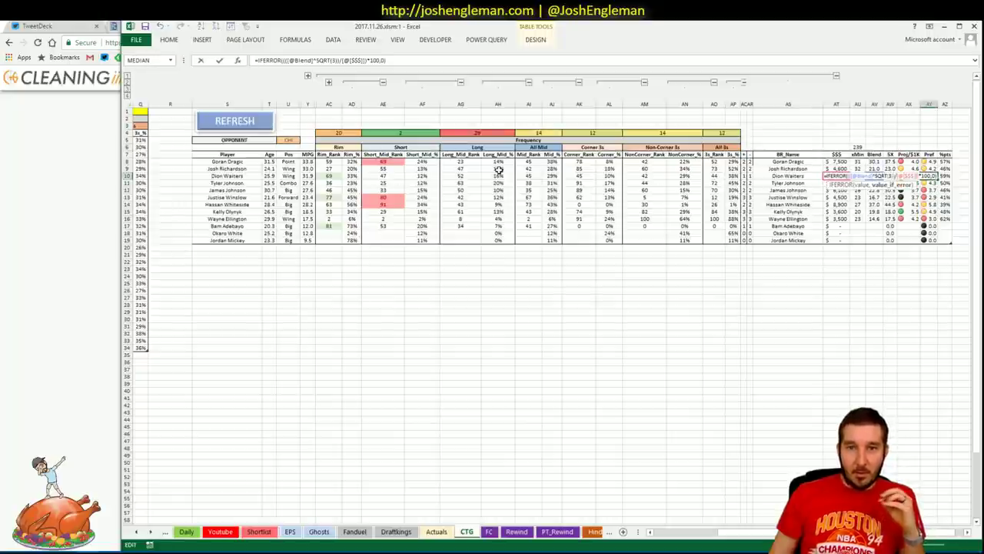
{"action": "key", "text": "BackSpace"}
{"action": "left_click", "coordinate": [351, 183]}
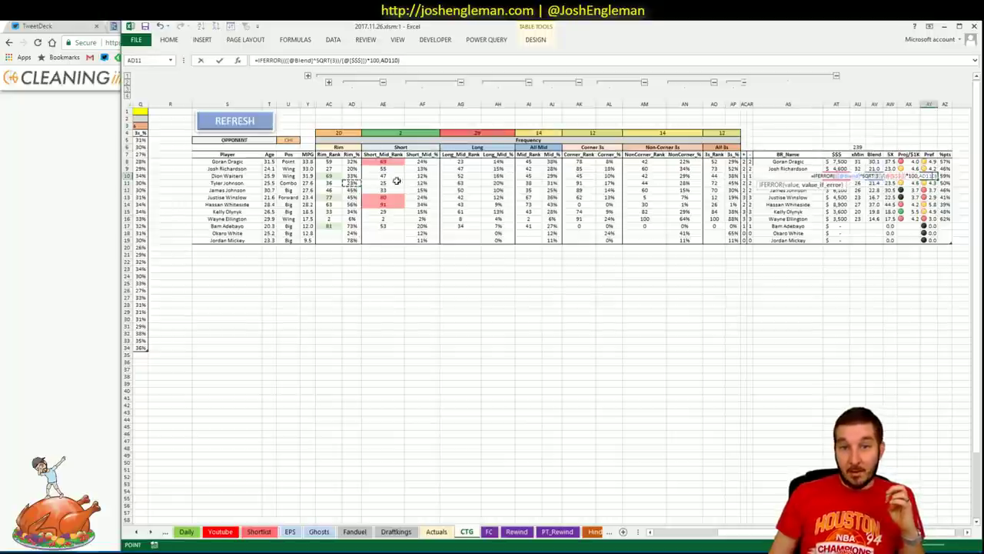
{"action": "key", "text": "Return"}
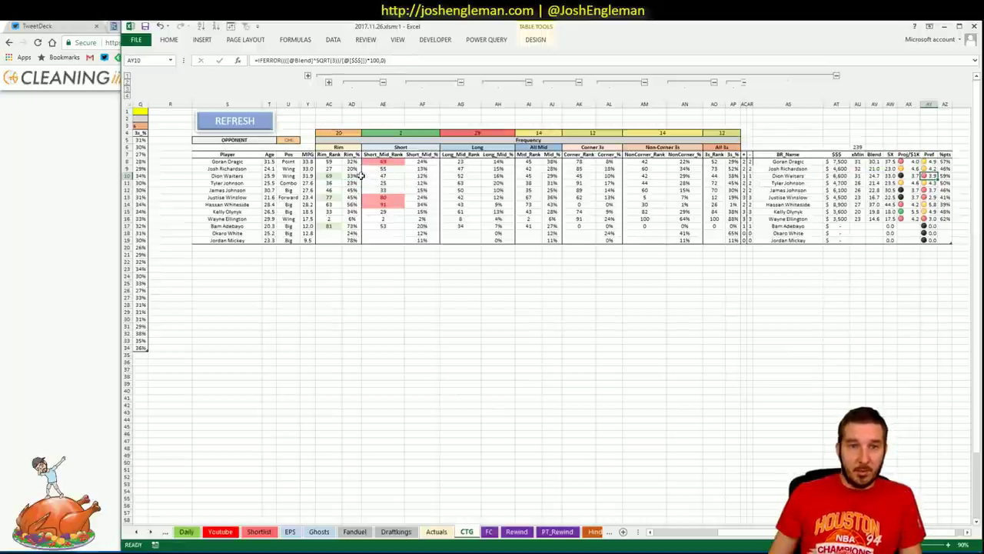
{"action": "left_click", "coordinate": [351, 176]}
{"action": "left_click", "coordinate": [216, 26]}
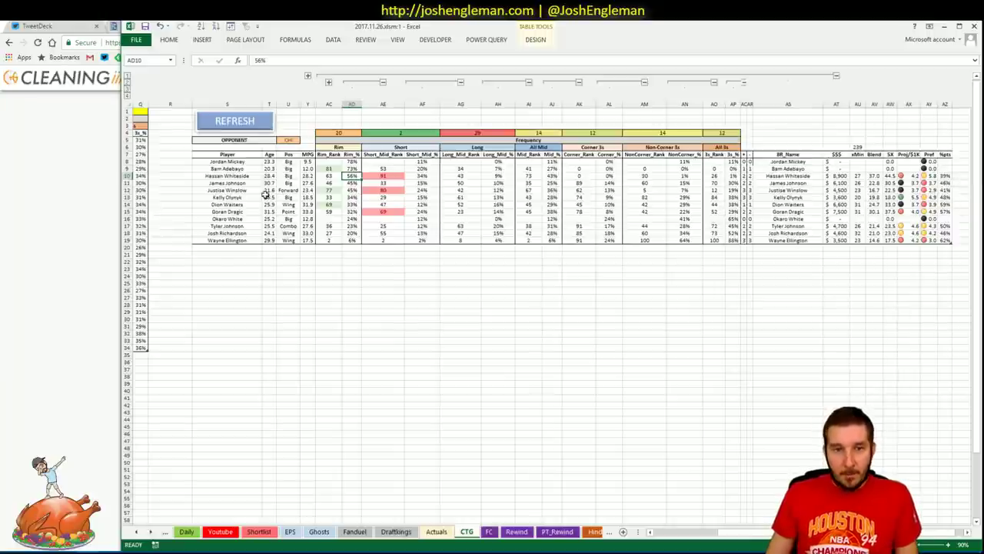
- Inspect the long IF formula and Hassan Whiteside's BR_Name lookup formula without changes
{"action": "left_click", "coordinate": [220, 531]}
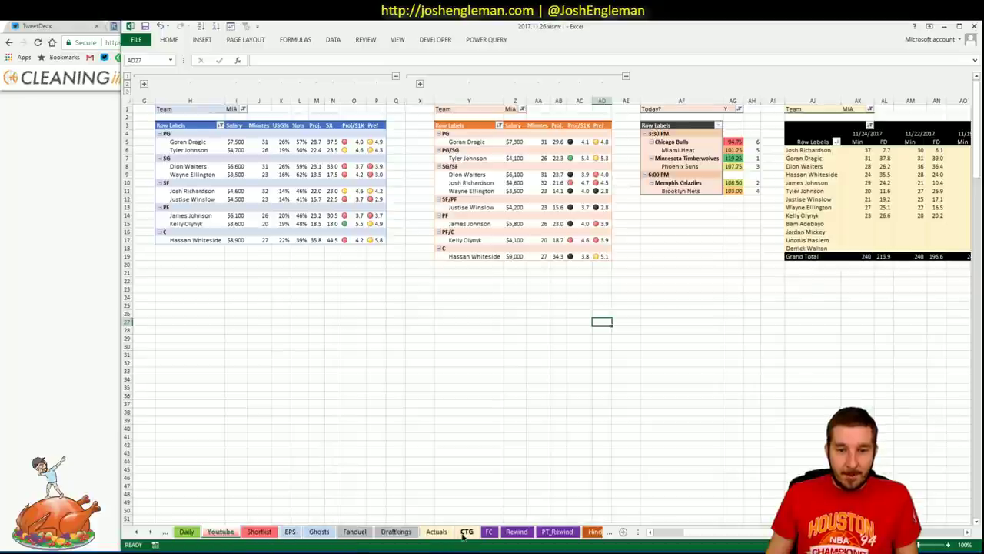
{"action": "left_click", "coordinate": [465, 532]}
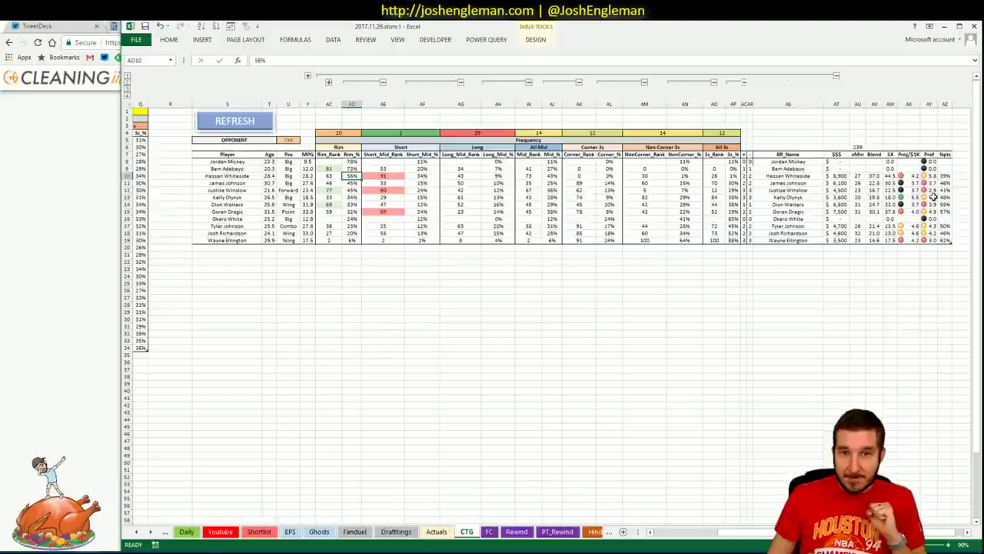
{"action": "left_click", "coordinate": [751, 190]}
{"action": "left_click", "coordinate": [526, 60]}
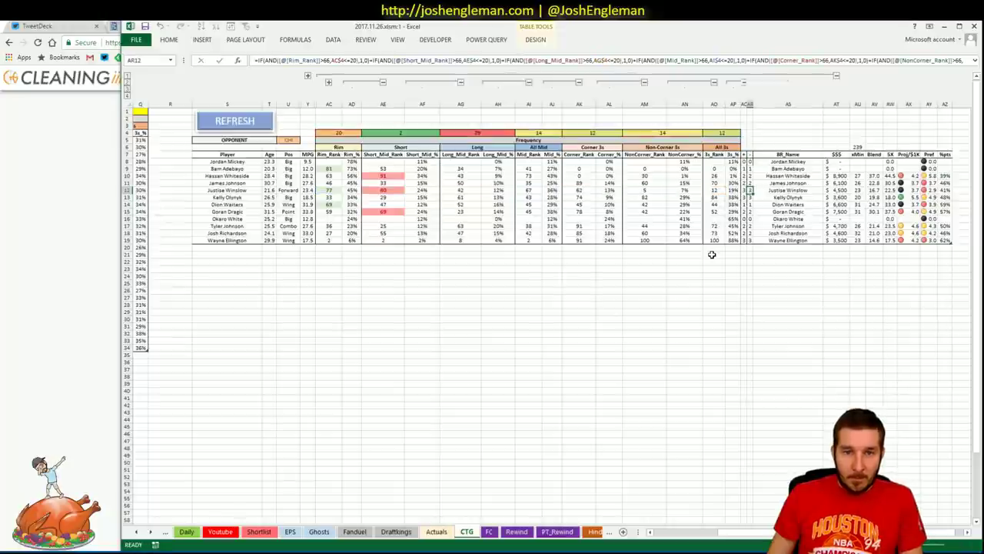
{"action": "key", "text": "Escape"}
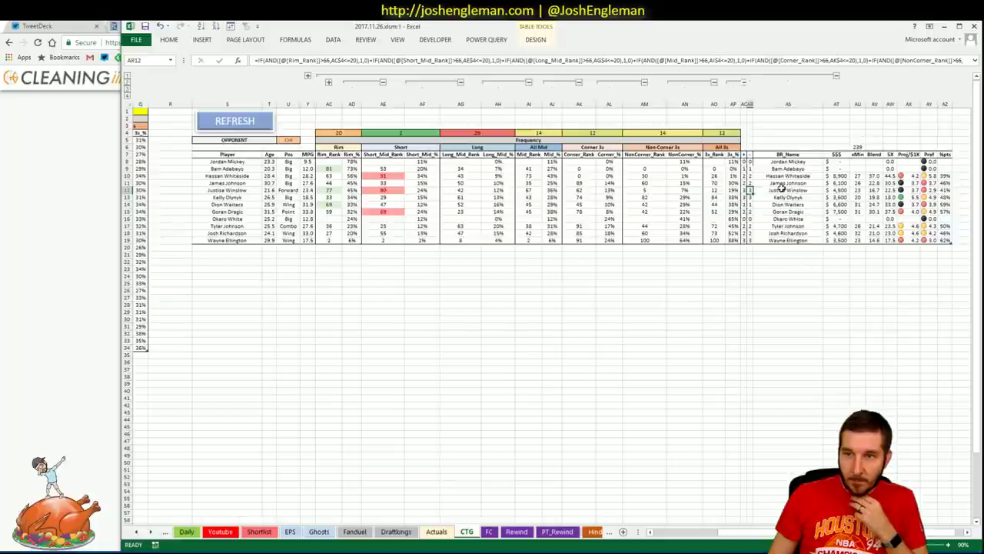
{"action": "left_click", "coordinate": [801, 195]}
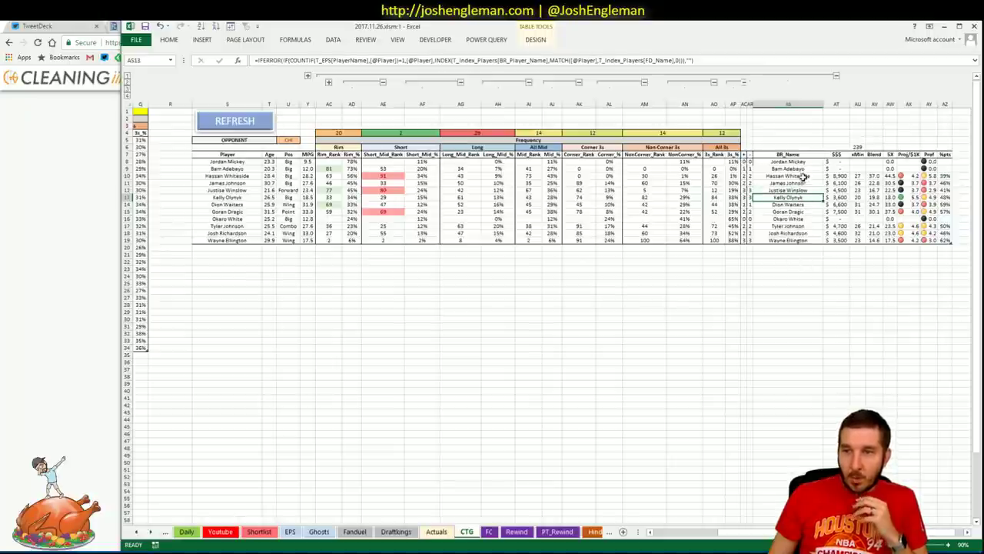
{"action": "left_click", "coordinate": [786, 175]}
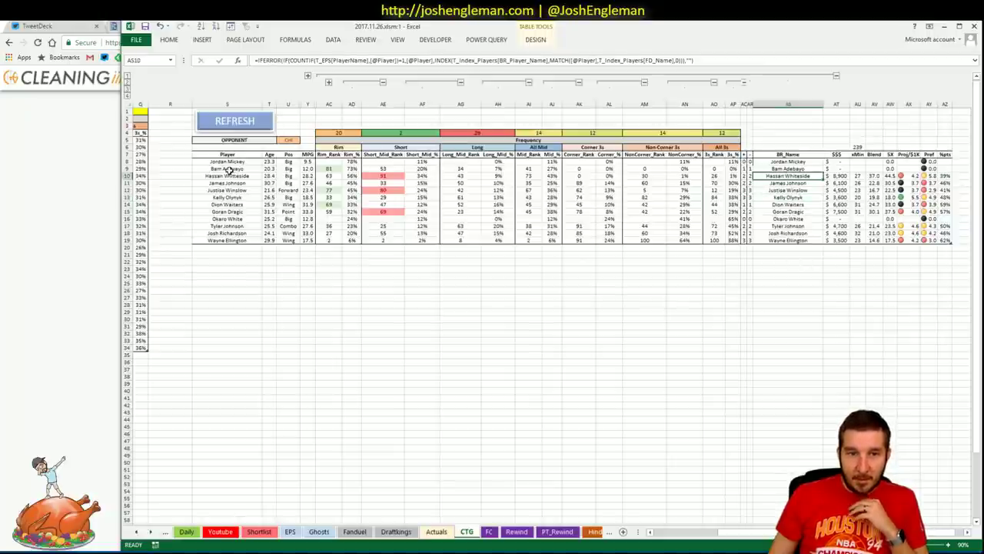
- Sort Miami players by Pref descending and highlight Hassan Whiteside's top row
{"action": "left_click", "coordinate": [929, 183]}
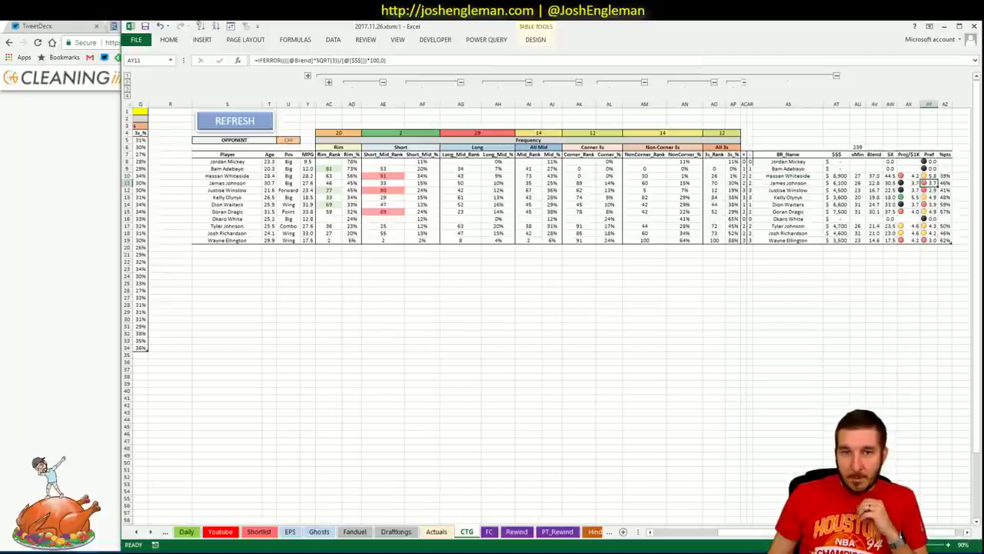
{"action": "left_click", "coordinate": [216, 25]}
{"action": "left_click_drag", "start_coordinate": [231, 161], "coordinate": [886, 162]}
{"action": "scroll", "coordinate": [497, 308], "scroll_direction": "left", "scroll_amount": 2}
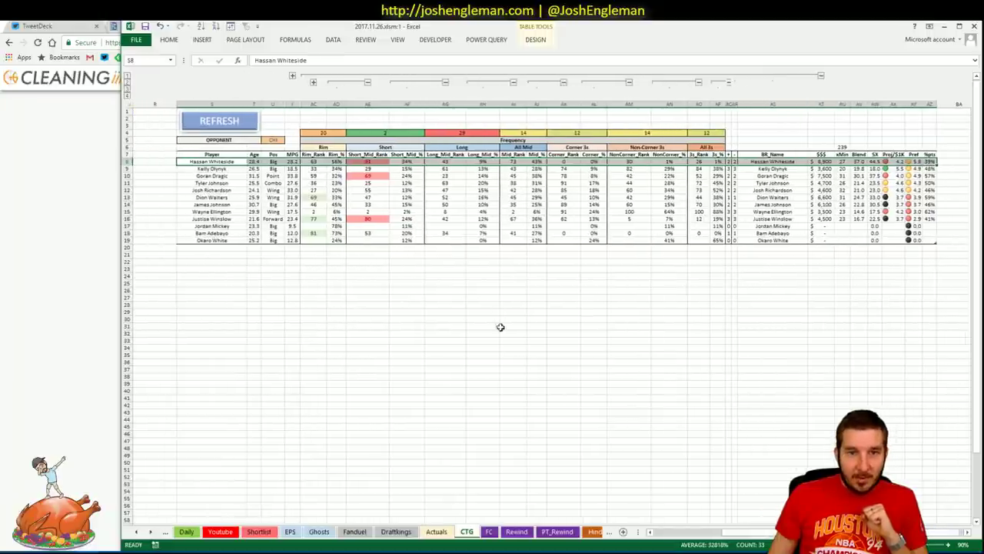
{"action": "left_click", "coordinate": [466, 246]}
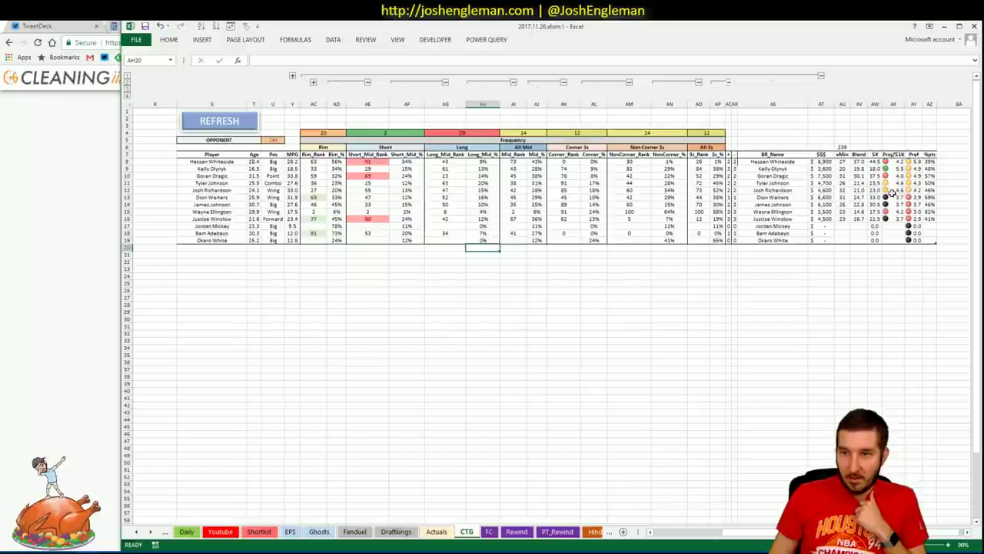
{"action": "left_click_drag", "start_coordinate": [929, 169], "coordinate": [216, 178]}
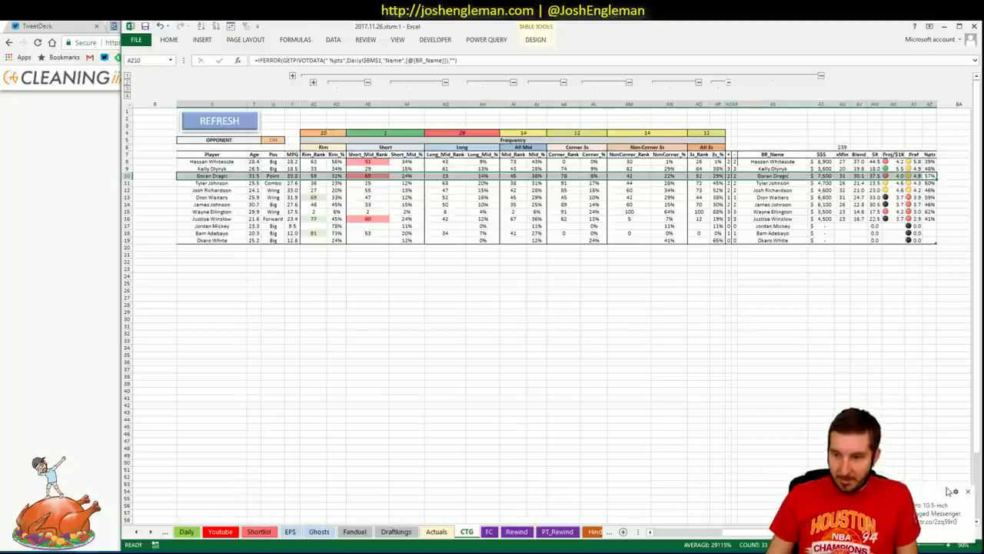
{"action": "left_click", "coordinate": [969, 492]}
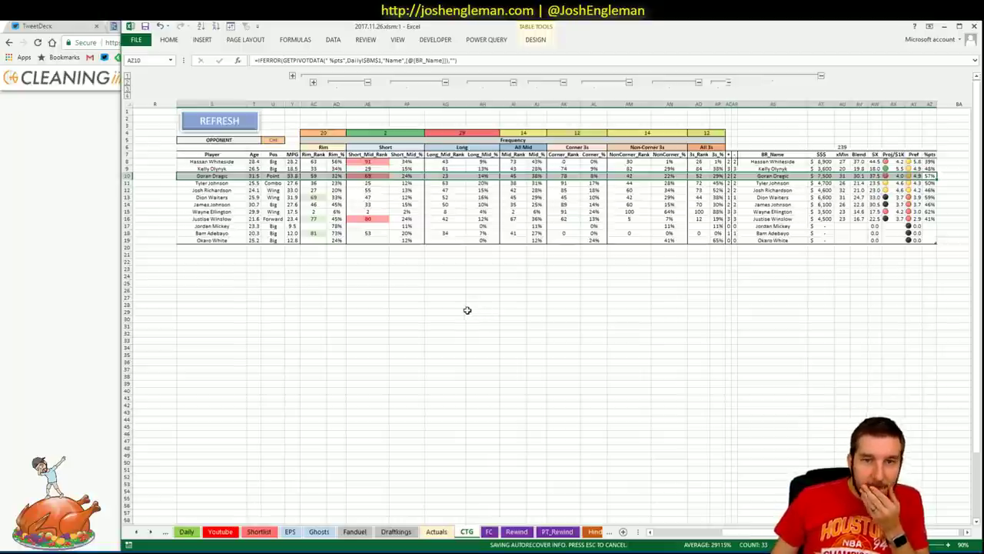
{"action": "left_click_drag", "start_coordinate": [212, 197], "coordinate": [734, 201]}
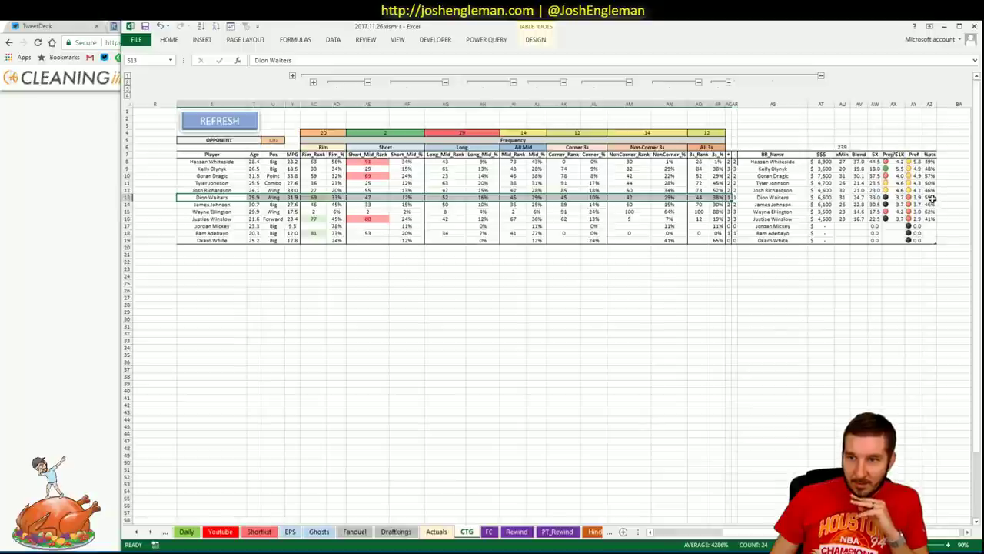
{"action": "left_click", "coordinate": [873, 197]}
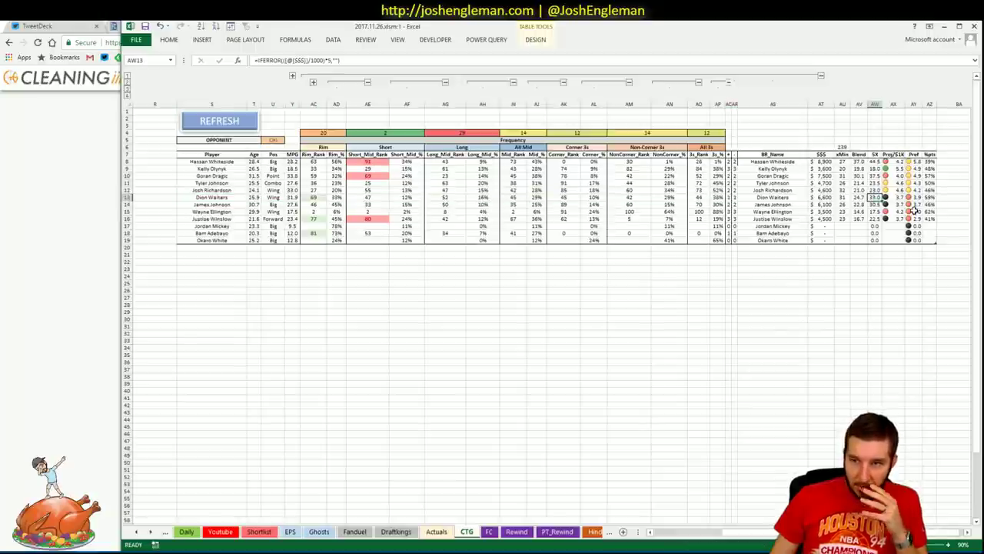
- Replace Jayson Tatum with Dion Waiters in the Actuals lookup, returning 24.31098
{"action": "left_click", "coordinate": [436, 532]}
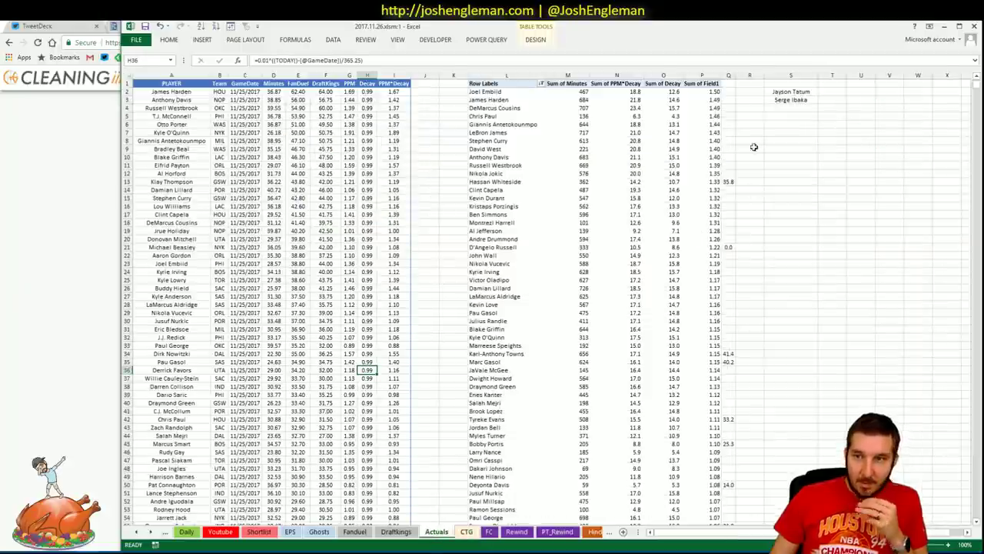
{"action": "left_click", "coordinate": [769, 93]}
{"action": "left_click", "coordinate": [854, 92]}
{"action": "left_click", "coordinate": [830, 85]}
{"action": "left_click", "coordinate": [827, 99]}
{"action": "left_click", "coordinate": [857, 99]}
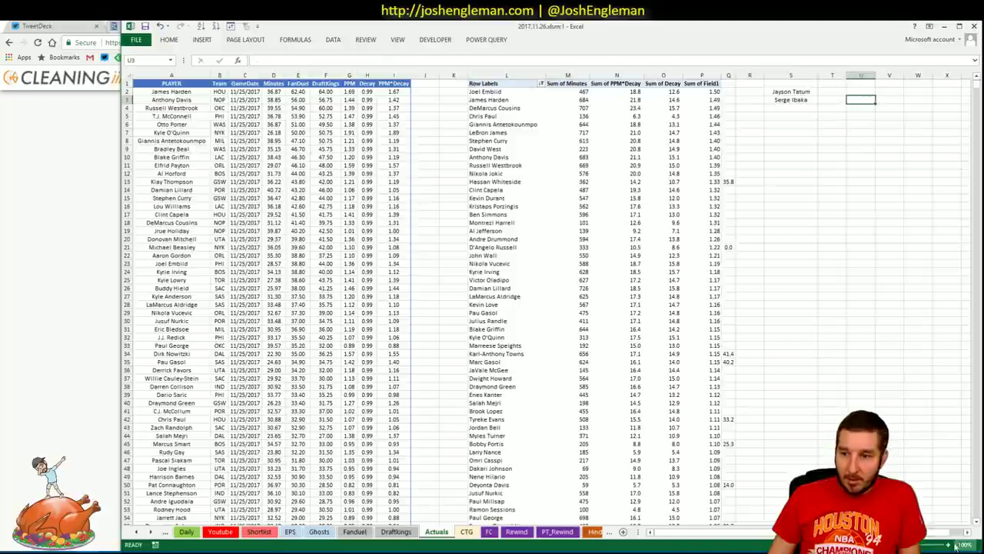
{"action": "left_click_drag", "start_coordinate": [692, 532], "coordinate": [711, 532]}
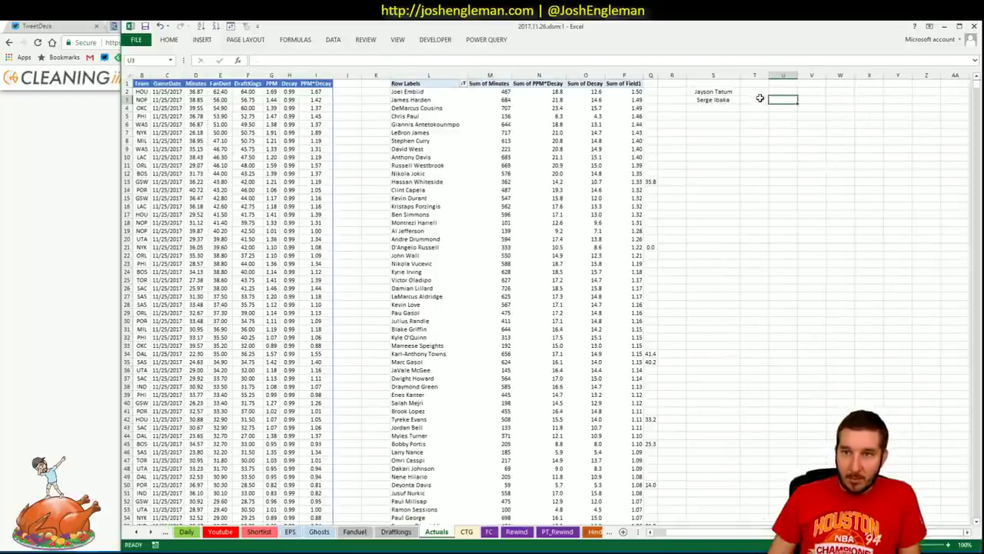
{"action": "left_click", "coordinate": [729, 91]}
{"action": "type", "text": "Dion"}
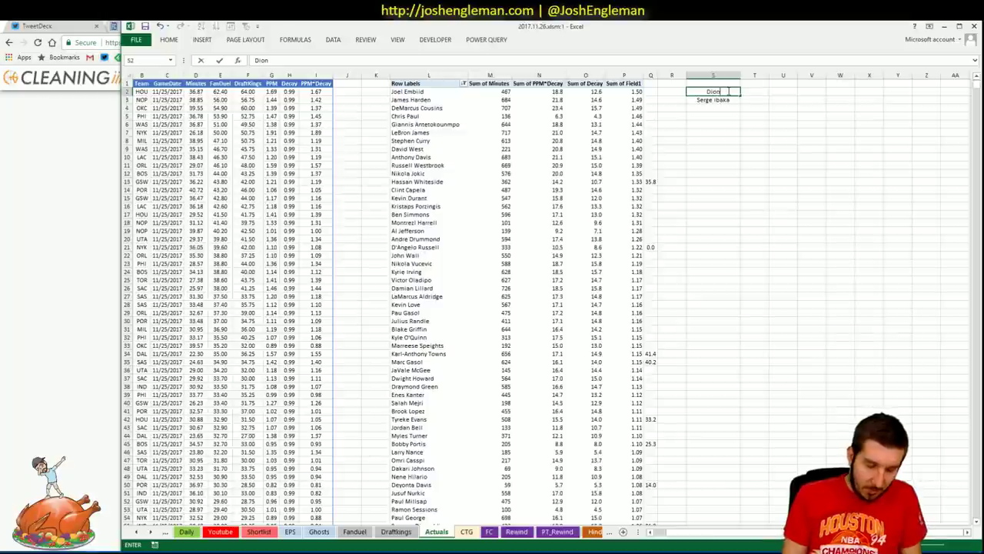
{"action": "type", "text": " Waiters"}
{"action": "key", "text": "Tab"}
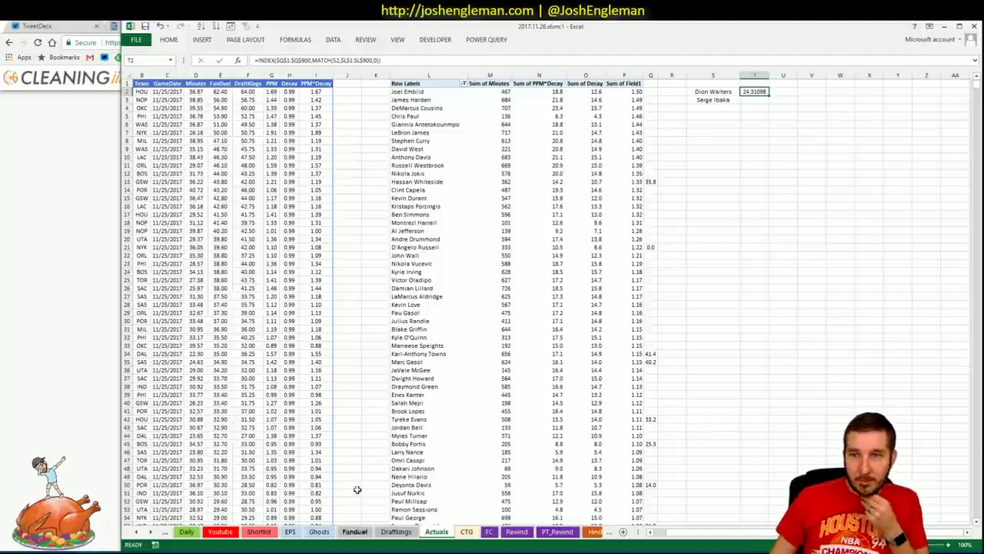
{"action": "left_click", "coordinate": [219, 534]}
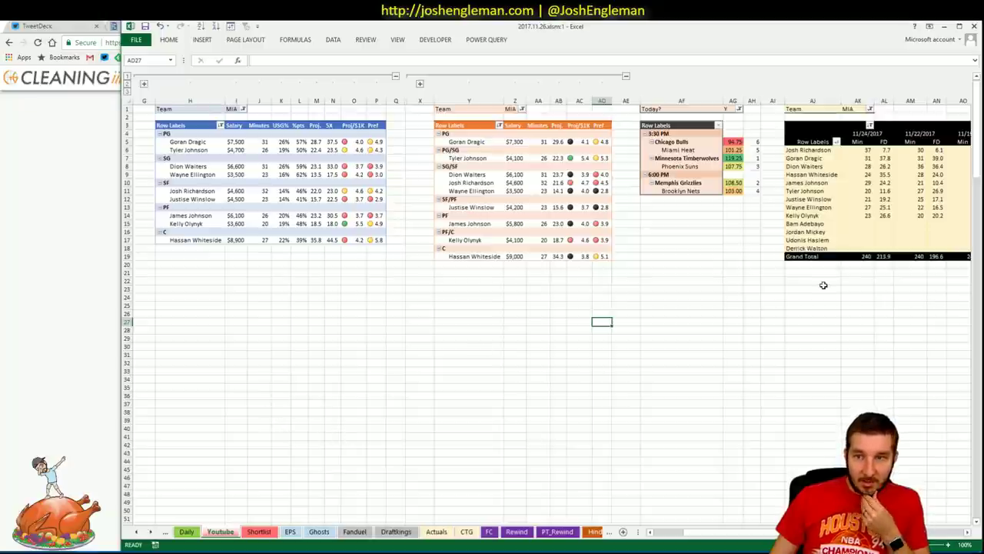
- Scroll back left and bring up the CTG sheet's Miami-vs-CHI shot-frequency table
{"action": "scroll", "coordinate": [551, 297], "scroll_direction": "right", "scroll_amount": 6}
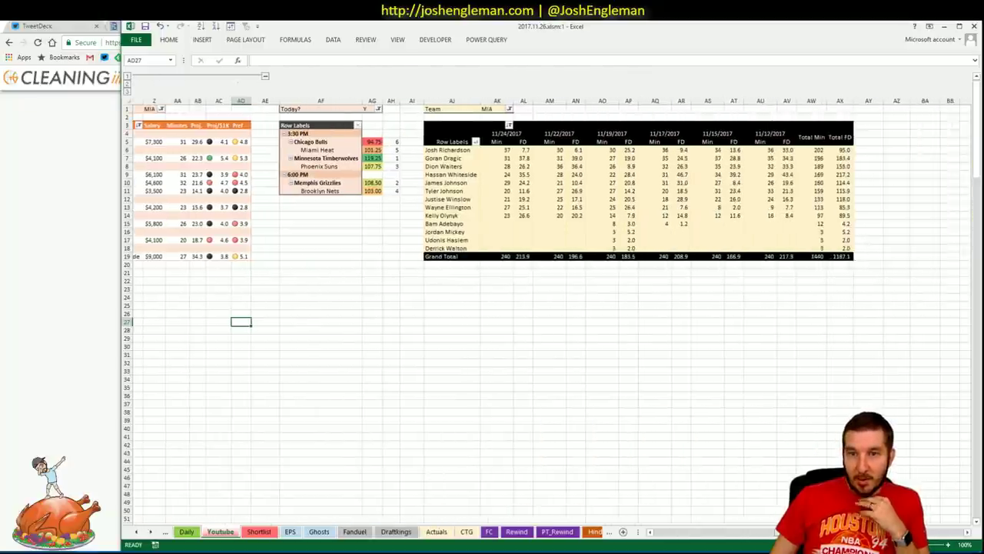
{"action": "scroll", "coordinate": [552, 296], "scroll_direction": "left", "scroll_amount": 1}
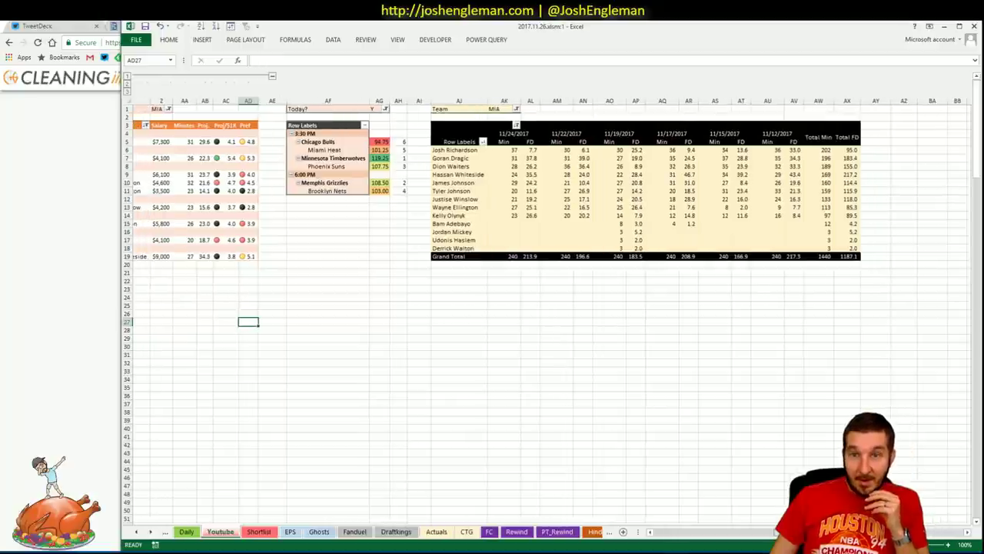
{"action": "scroll", "coordinate": [550, 296], "scroll_direction": "left", "scroll_amount": 6}
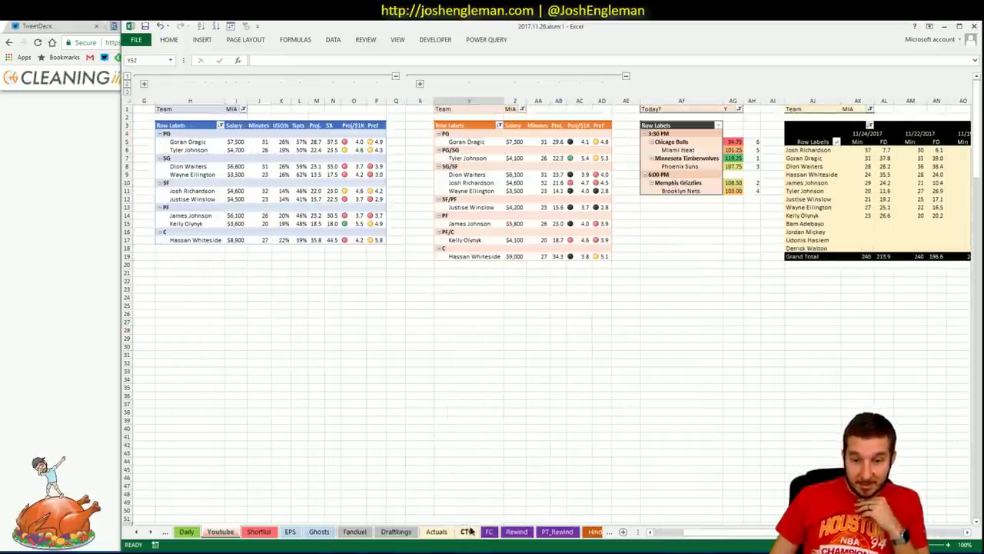
{"action": "left_click", "coordinate": [467, 530]}
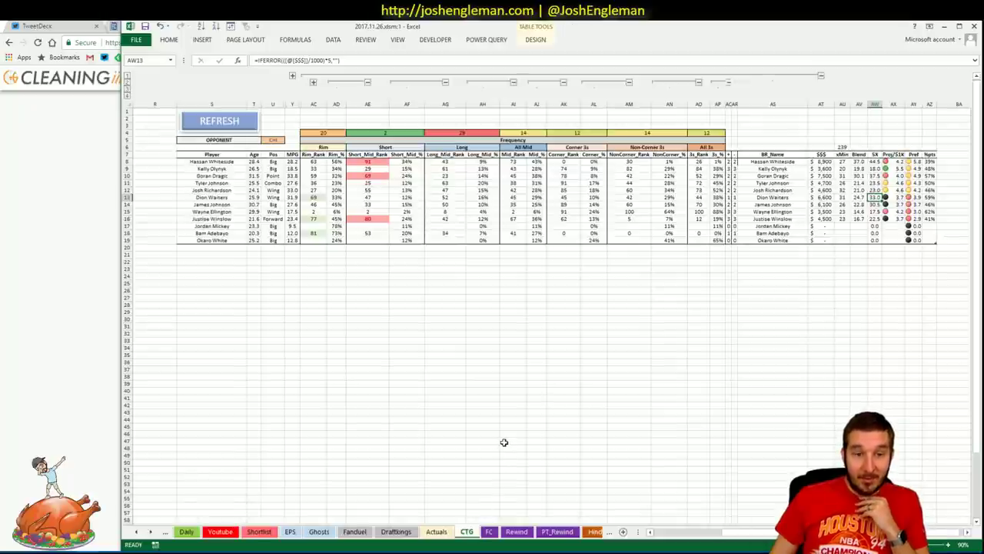
- Review the three generated FanDuel lineups in Fantasy Cruncher, the best projecting 278.30 points
{"action": "left_click", "coordinate": [84, 25]}
{"action": "left_click", "coordinate": [150, 25]}
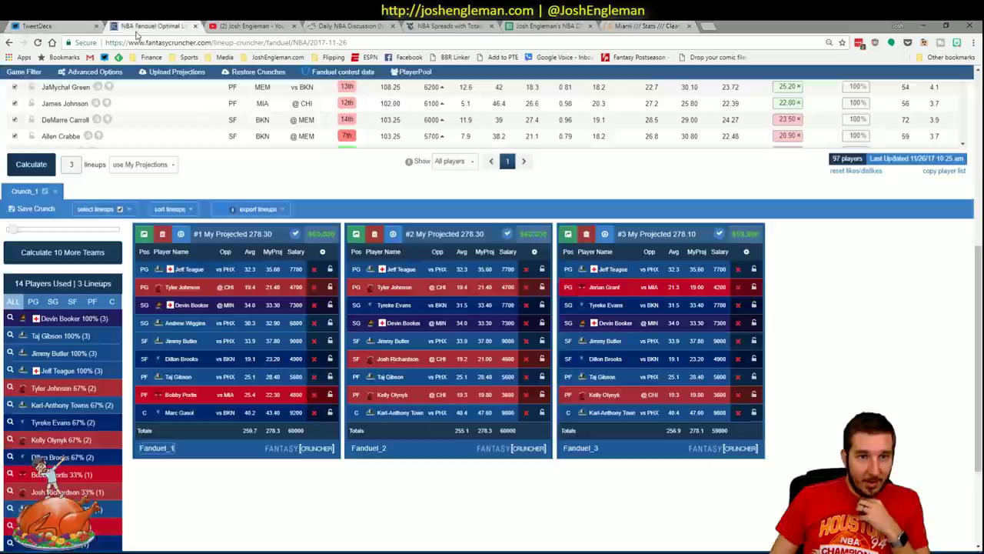
{"action": "scroll", "coordinate": [642, 402], "scroll_direction": "down", "scroll_amount": 1}
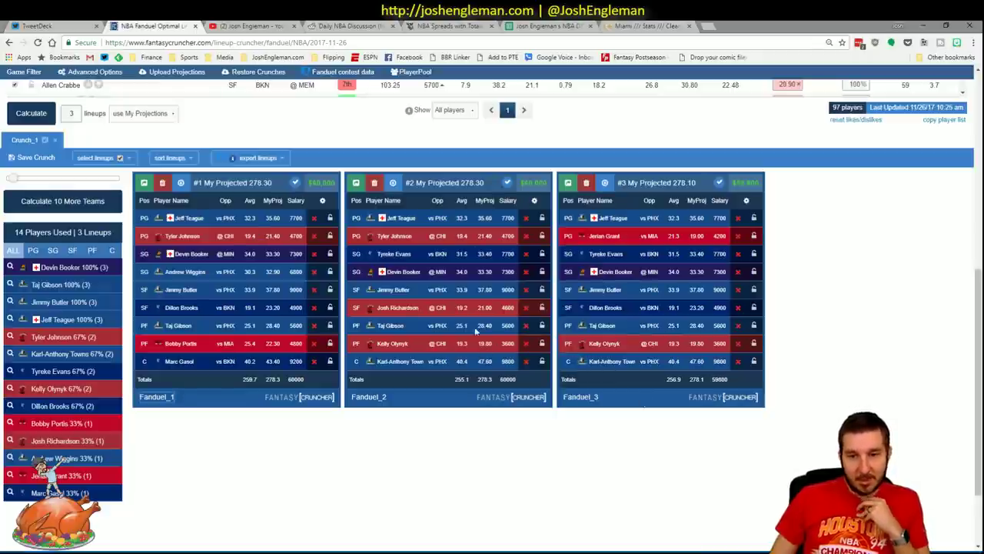
{"action": "mouse_move", "coordinate": [89, 548]}
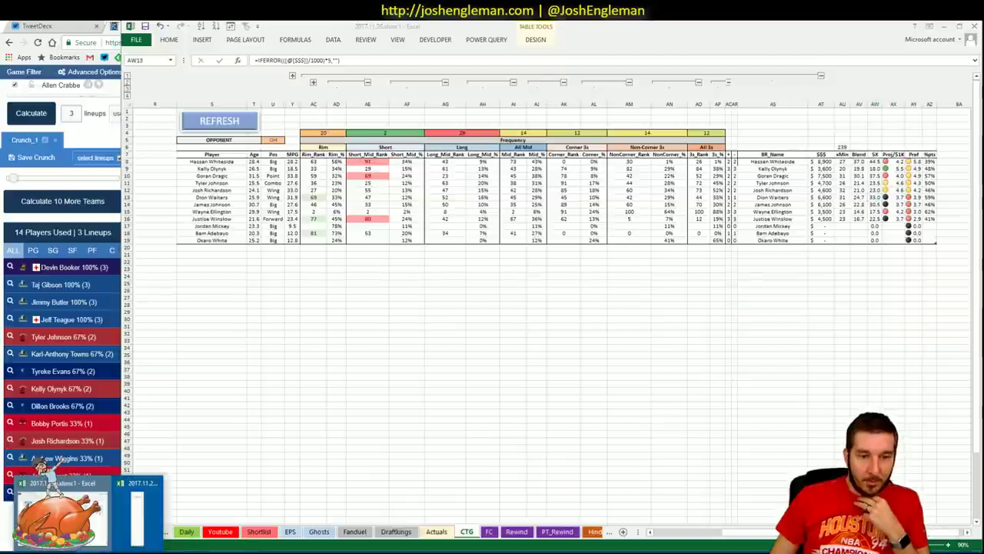
- Add Josh Richardson as the third shortlist name below Kris Dunn, then show the Youtube sheet
{"action": "left_click", "coordinate": [98, 526]}
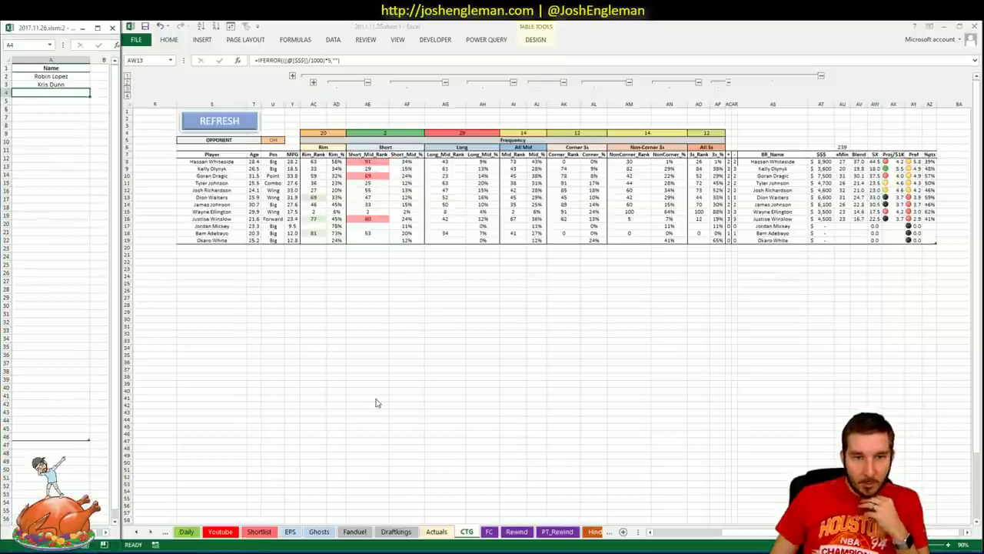
{"action": "left_click_drag", "start_coordinate": [211, 183], "coordinate": [938, 199]}
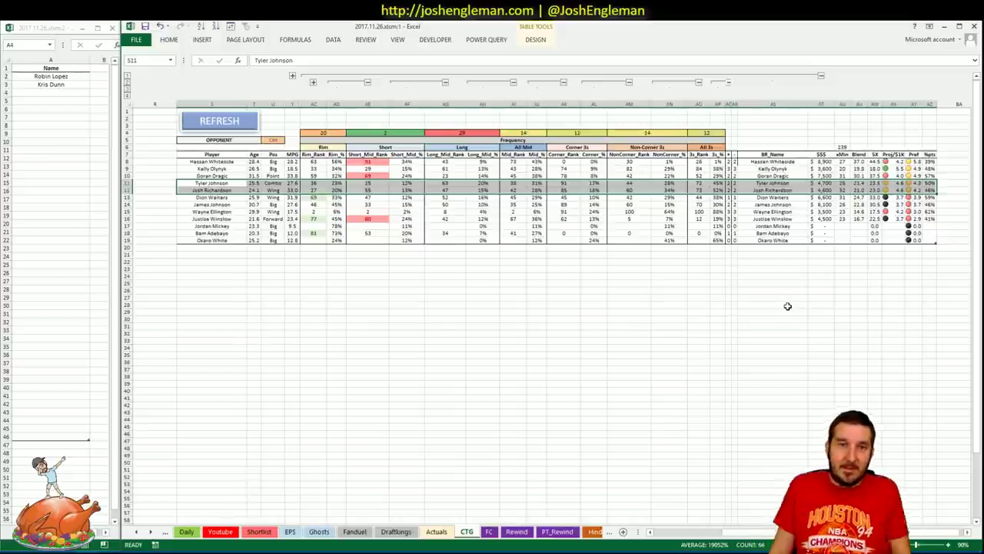
{"action": "left_click", "coordinate": [61, 91]}
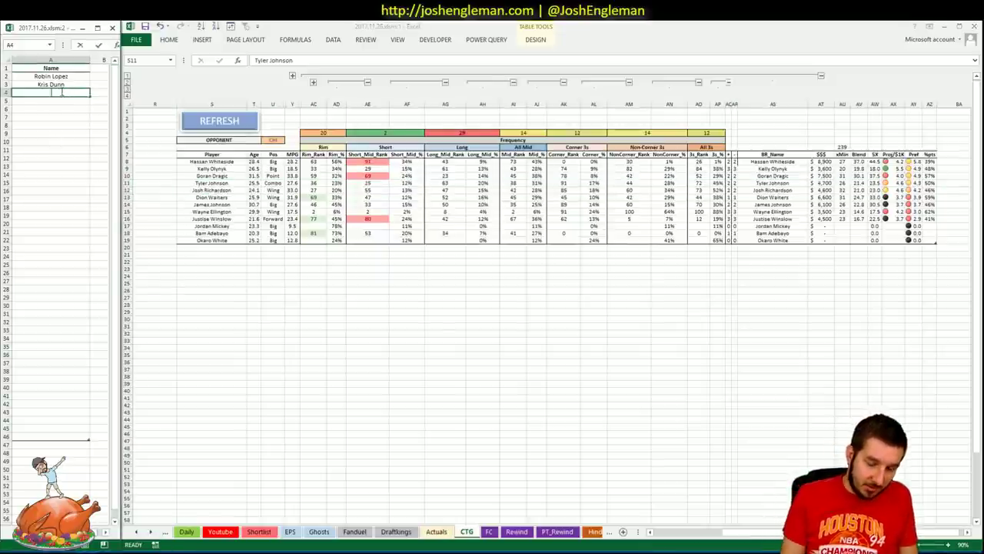
{"action": "type", "text": "Josh Richards"}
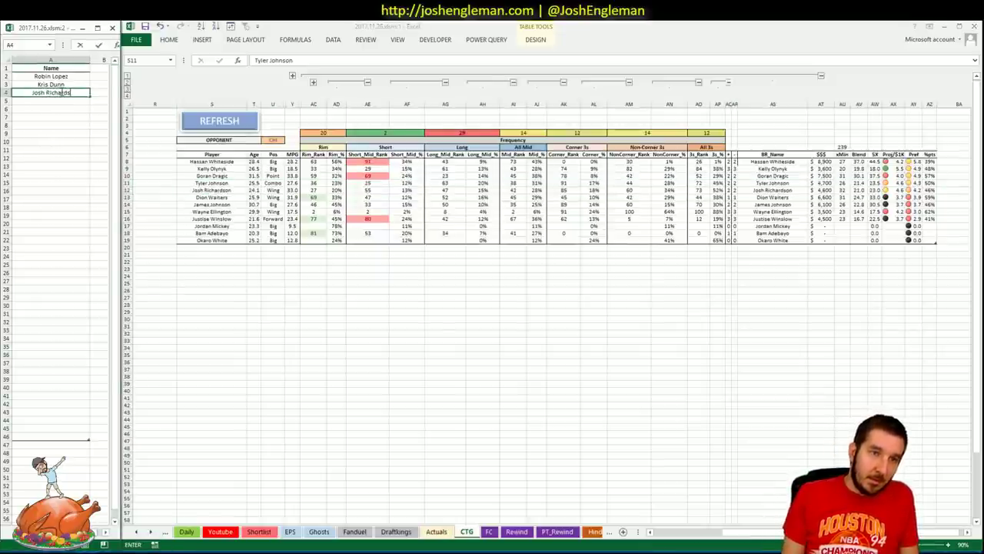
{"action": "type", "text": "on"}
{"action": "key", "text": "Return"}
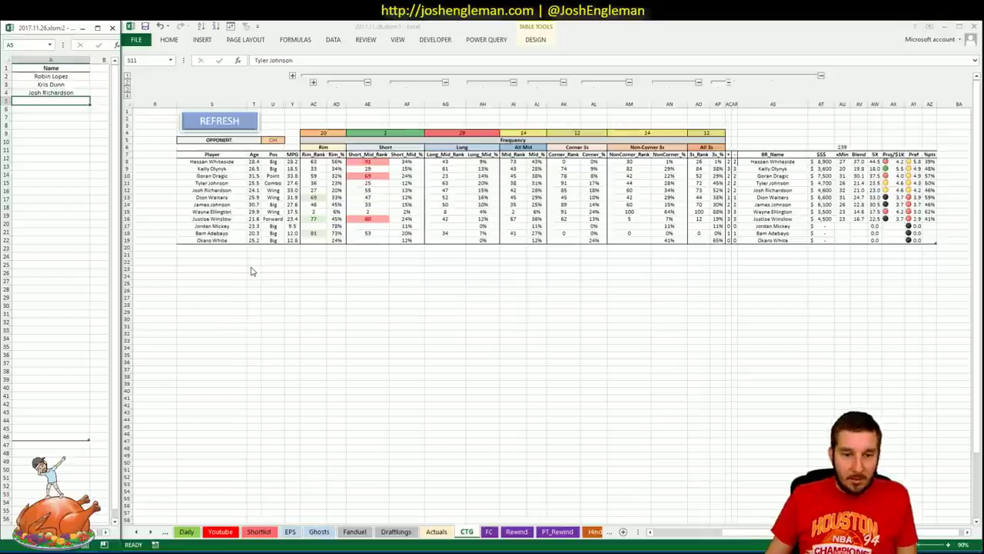
{"action": "left_click", "coordinate": [212, 537]}
{"action": "left_click", "coordinate": [213, 537]}
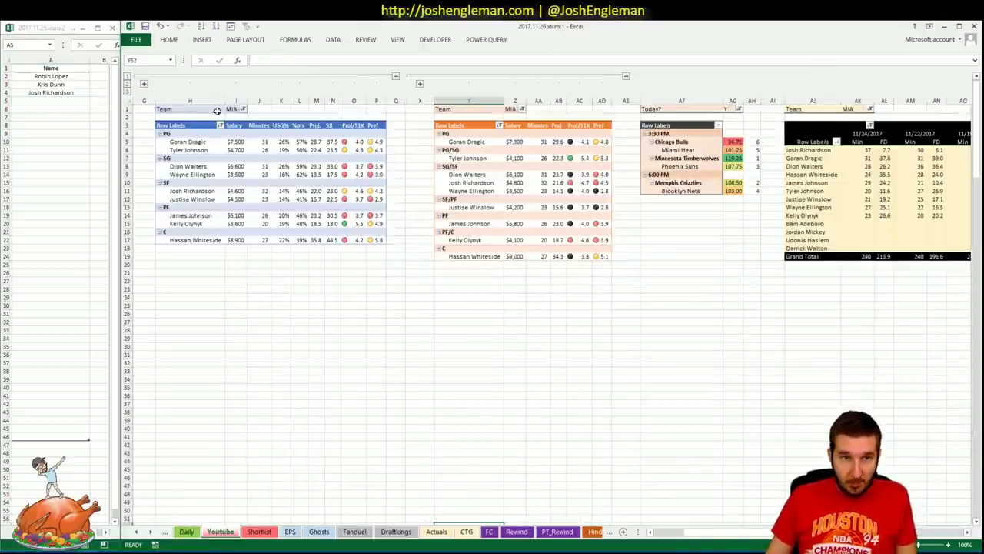
- Filter the I1 and Z1 pivots to MIN via dropdowns and enter MIN in AK1
{"action": "left_click", "coordinate": [243, 109]}
{"action": "left_click", "coordinate": [144, 165]}
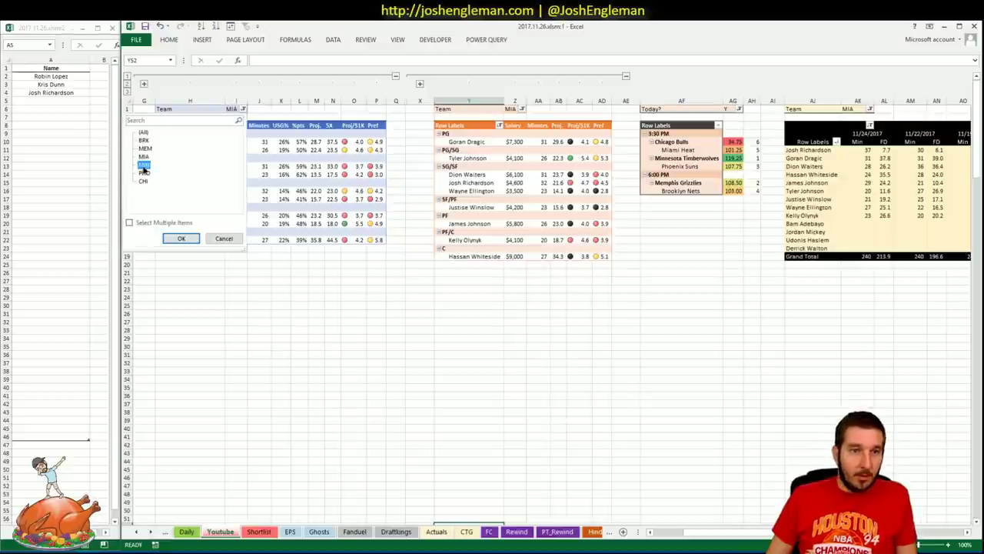
{"action": "left_click", "coordinate": [173, 238]}
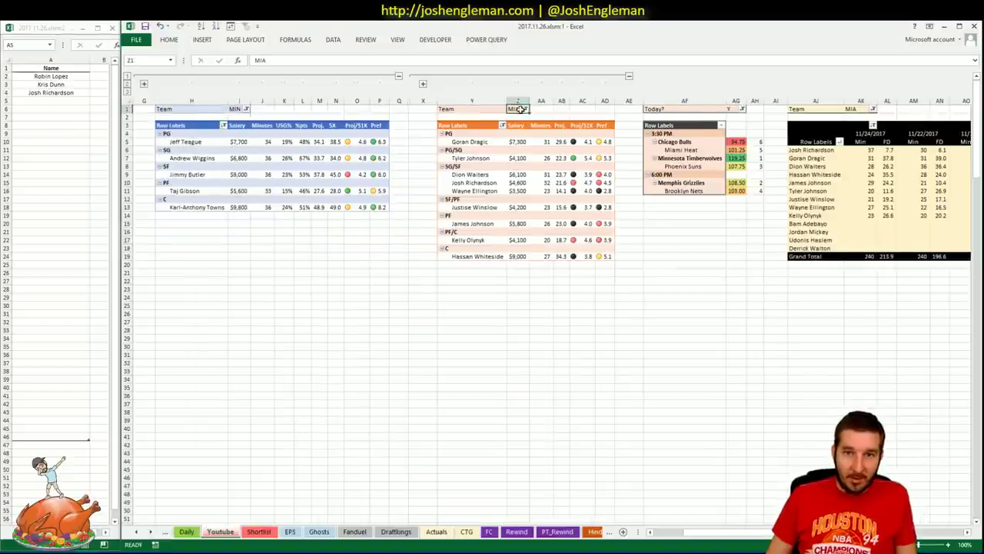
{"action": "left_click", "coordinate": [525, 109]}
{"action": "left_click", "coordinate": [427, 164]}
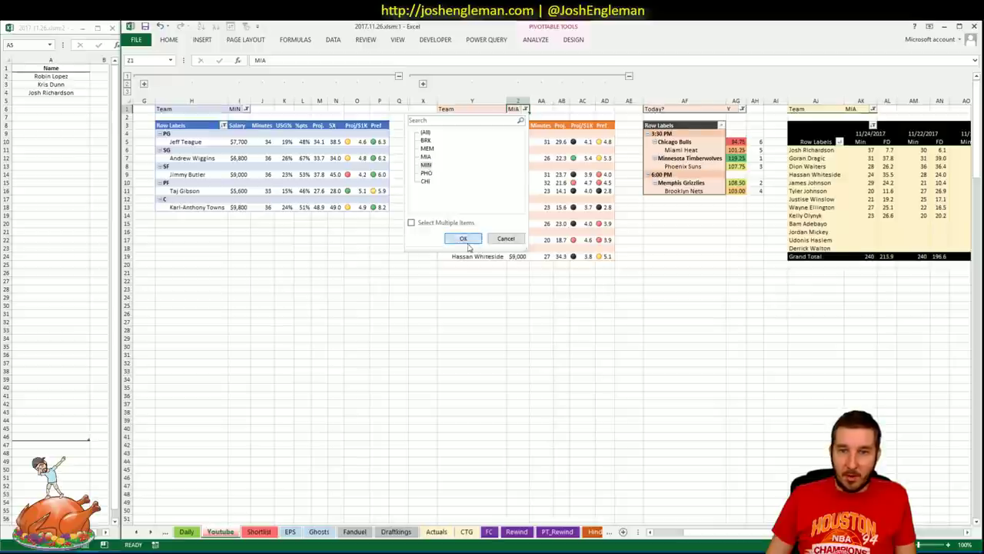
{"action": "left_click", "coordinate": [463, 238]}
{"action": "left_click", "coordinate": [848, 109]}
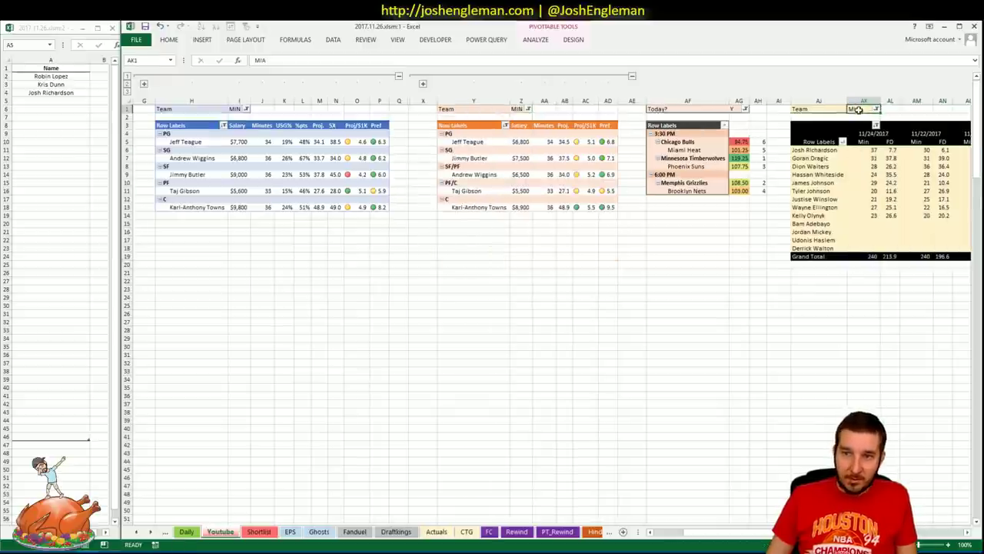
{"action": "type", "text": "MIN"}
{"action": "key", "text": "Return"}
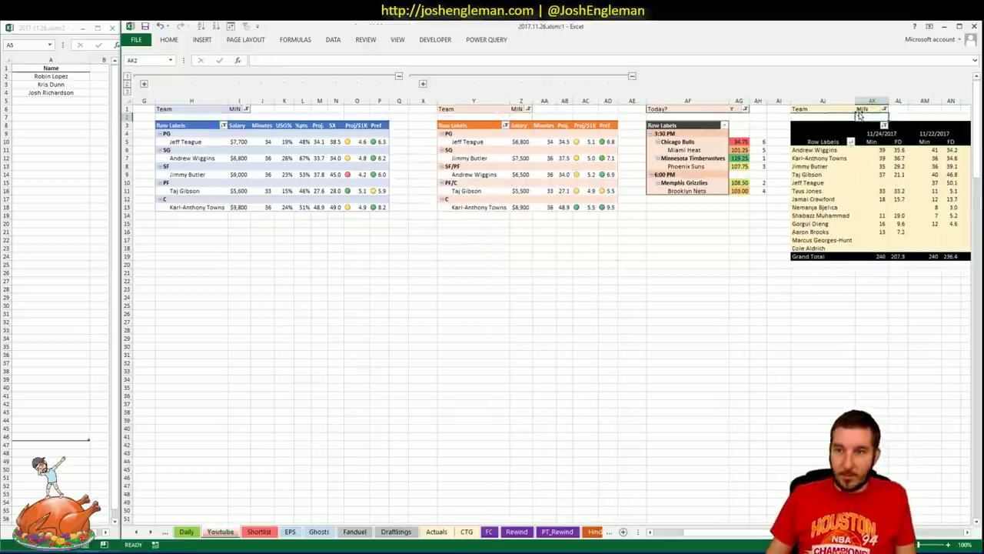
{"action": "left_click", "coordinate": [868, 336]}
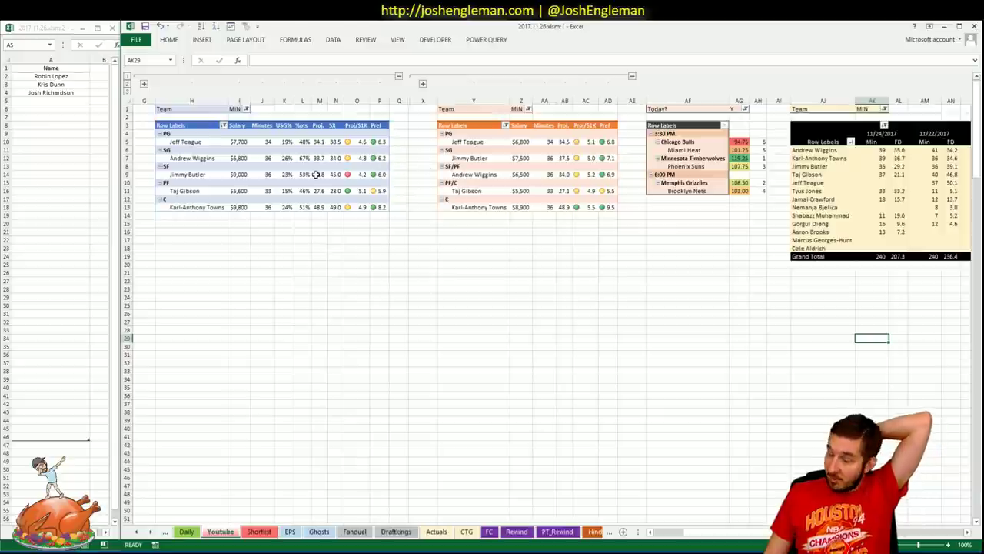
{"action": "mouse_move", "coordinate": [316, 175]}
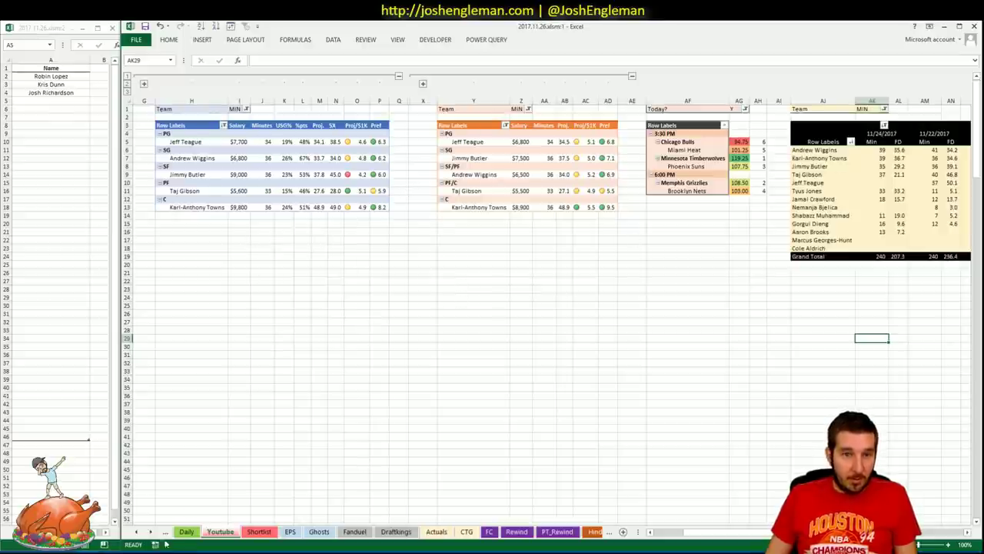
{"action": "left_click", "coordinate": [226, 428]}
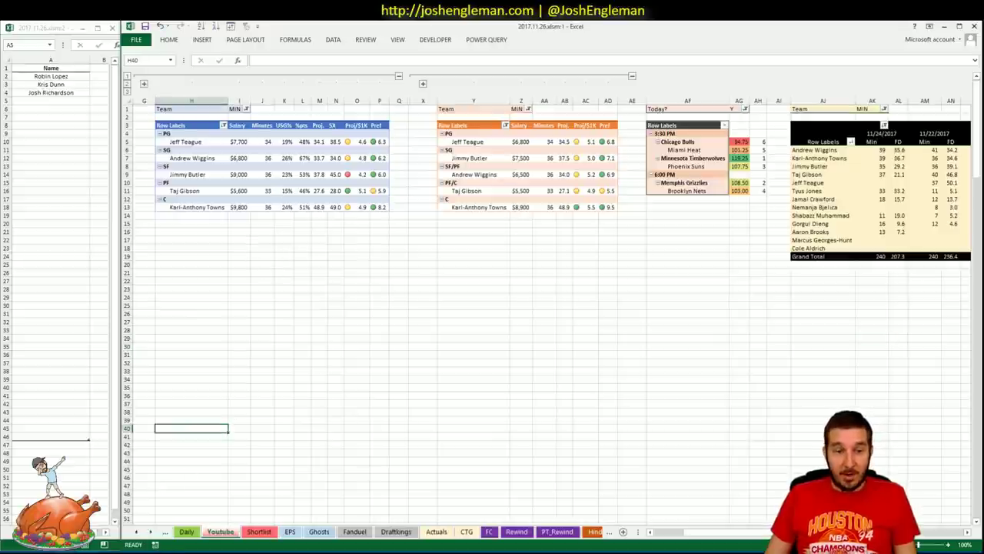
- Look up Minnesota Timberwolves on Cleaning the Glass and select its Shooting: Frequency table
{"action": "mouse_move", "coordinate": [55, 549]}
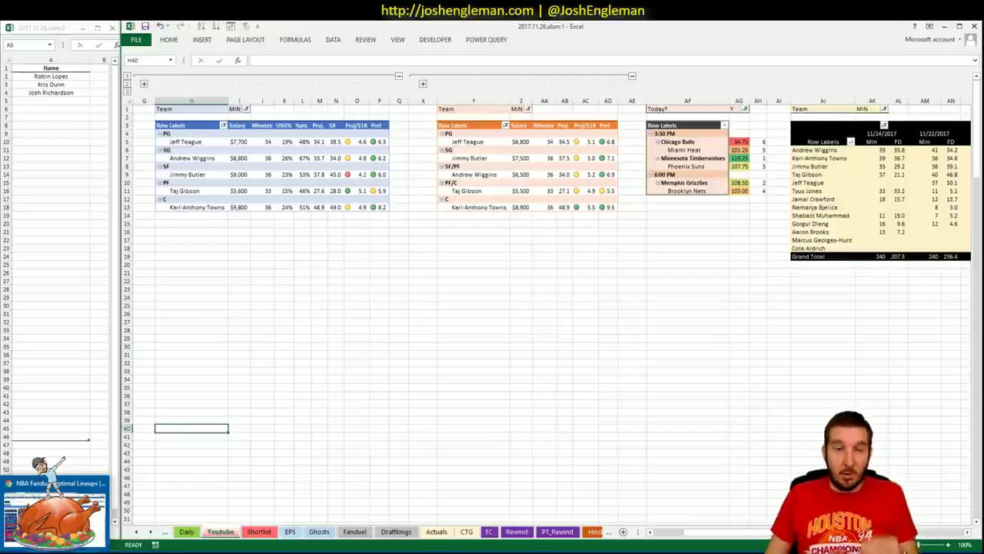
{"action": "left_click", "coordinate": [55, 547]}
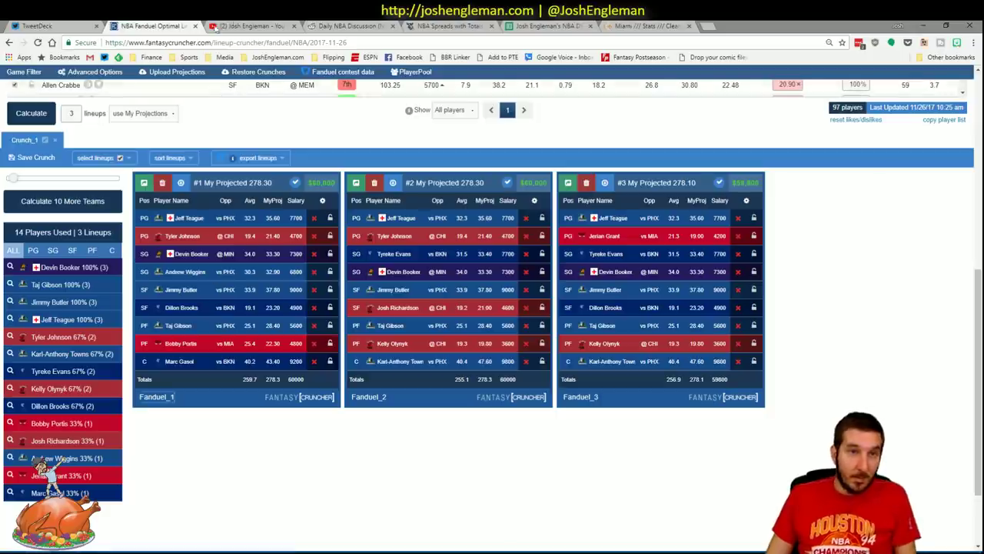
{"action": "left_click", "coordinate": [630, 25]}
{"action": "left_click", "coordinate": [262, 103]}
{"action": "type", "text": "ta Timb"}
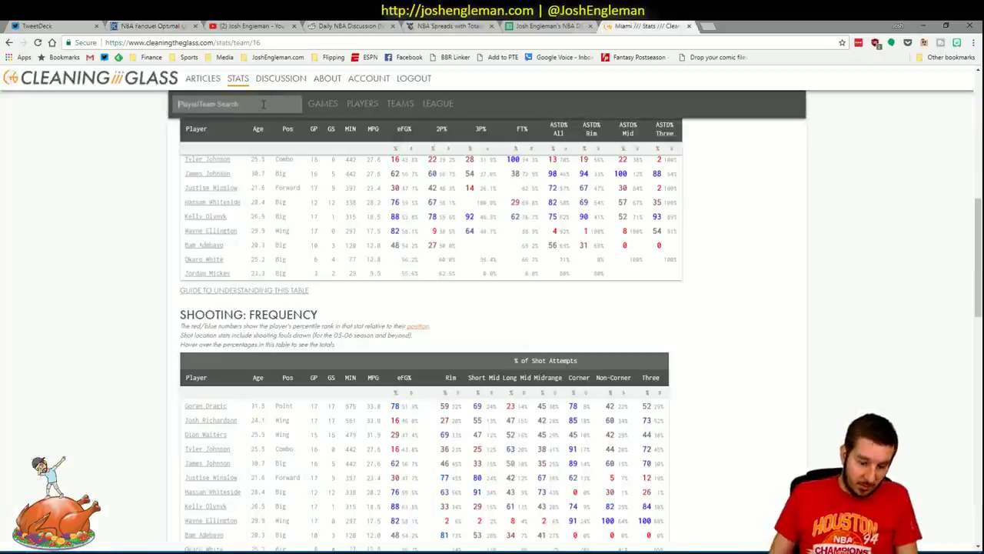
{"action": "type", "text": "er"}
{"action": "key", "text": "Down"}
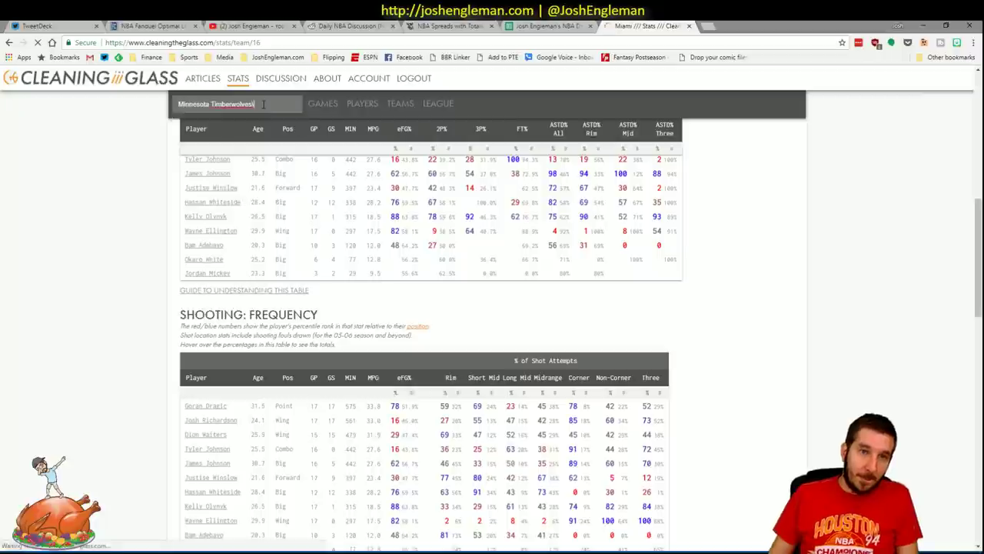
{"action": "key", "text": "Return"}
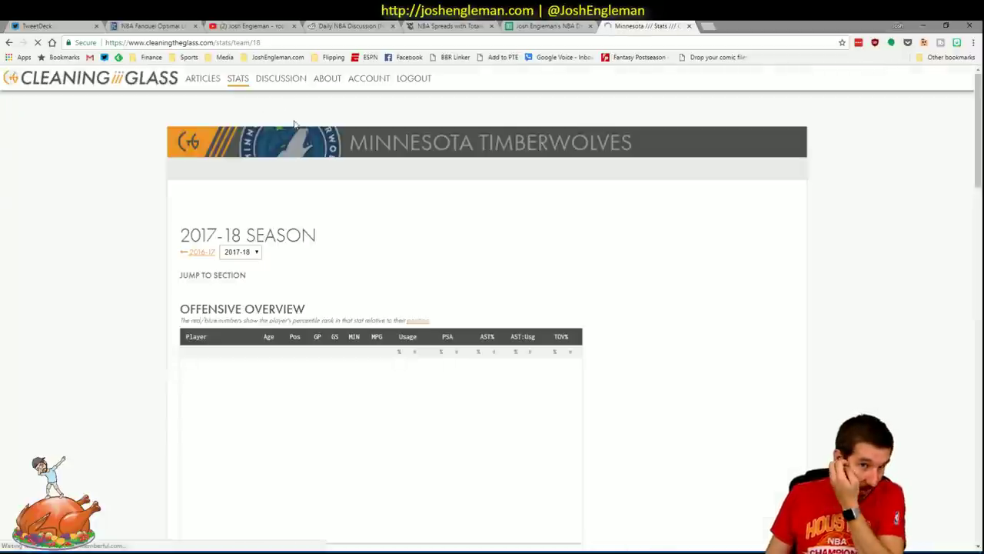
{"action": "scroll", "coordinate": [558, 242], "scroll_direction": "down", "scroll_amount": 10}
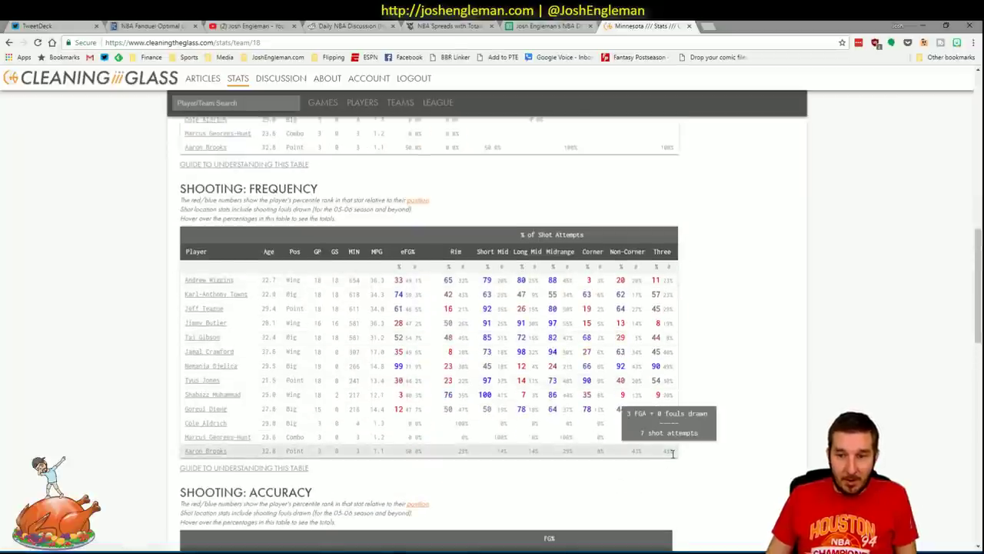
{"action": "left_click_drag", "start_coordinate": [669, 451], "coordinate": [183, 278]}
- Bring the main Excel workbook and the small name-list workbook back in front
{"action": "left_click", "coordinate": [115, 547]}
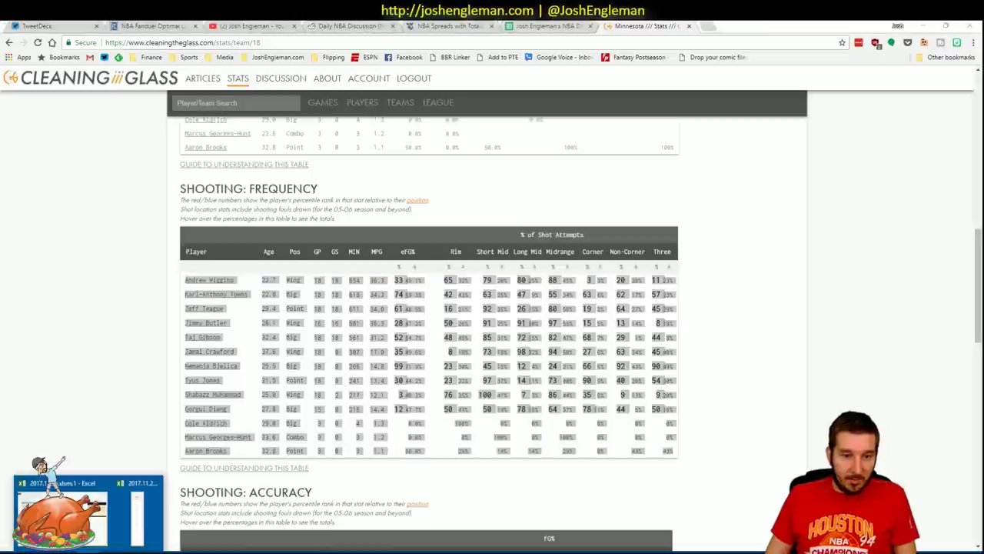
{"action": "left_click", "coordinate": [123, 525]}
{"action": "mouse_move", "coordinate": [115, 547]}
{"action": "left_click", "coordinate": [137, 511]}
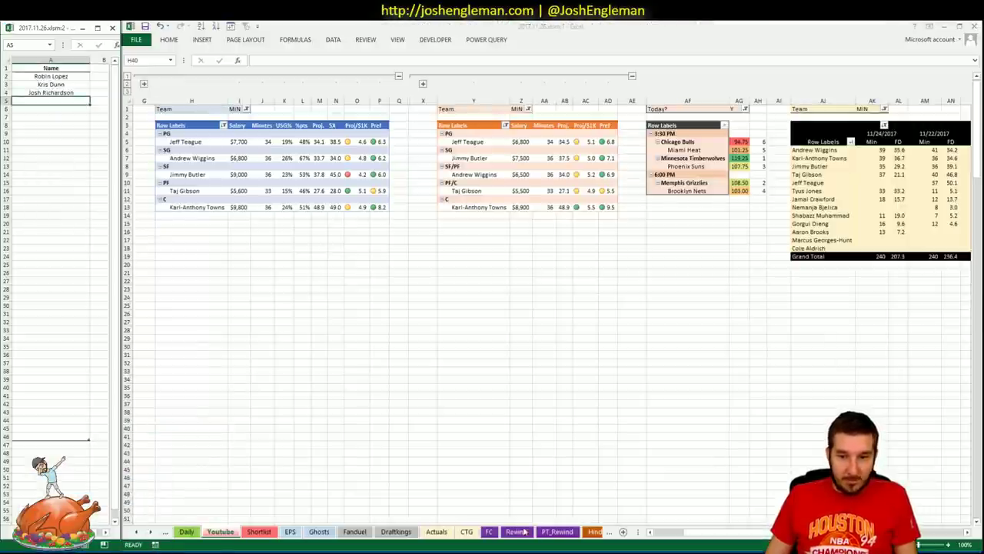
- Refresh the CTG table with Minnesota data and set the opponent to PHX
{"action": "left_click", "coordinate": [469, 531]}
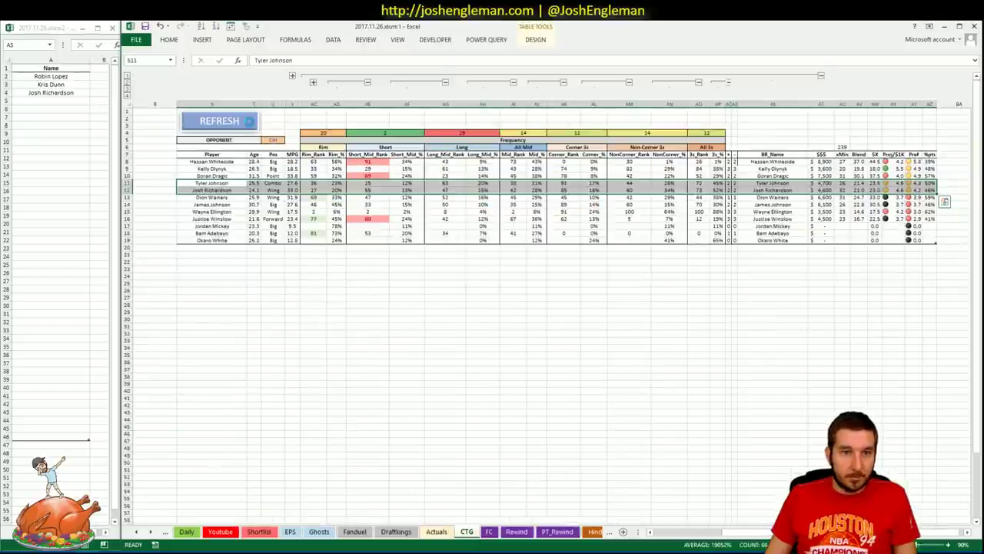
{"action": "left_click", "coordinate": [252, 126]}
{"action": "left_click", "coordinate": [276, 140]}
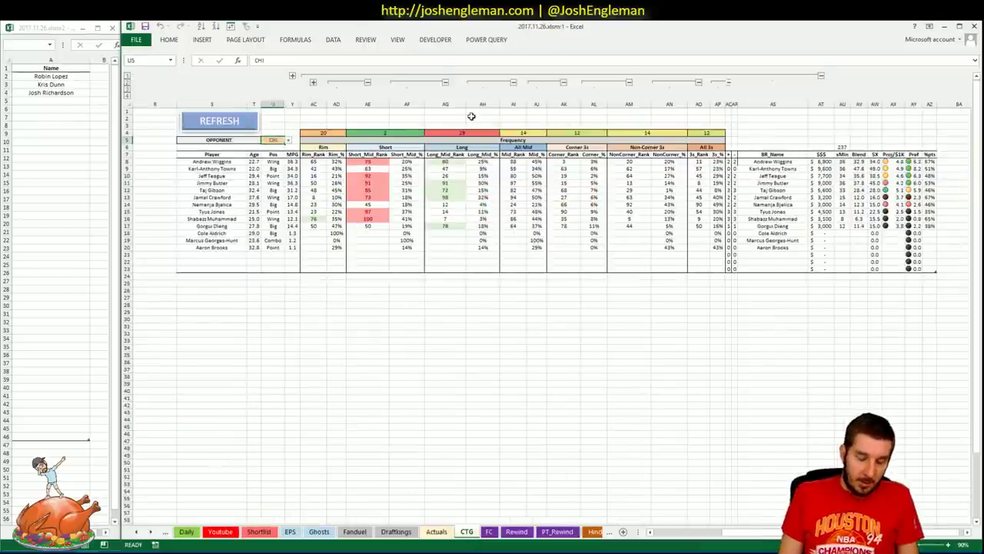
{"action": "type", "text": "PHX"}
{"action": "key", "text": "Return"}
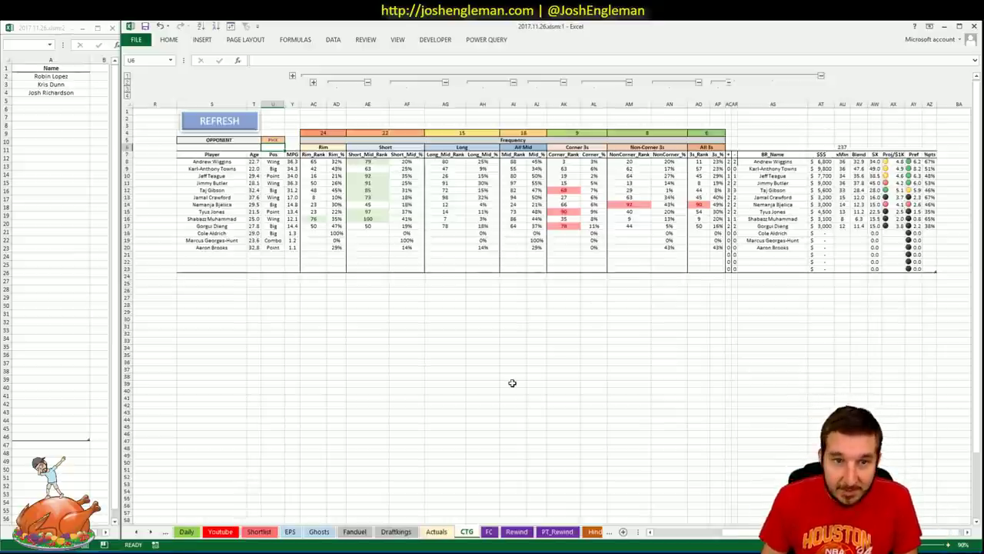
- Sort Minnesota players by Rim_% descending and highlight Taj Gibson's row
{"action": "left_click", "coordinate": [336, 196]}
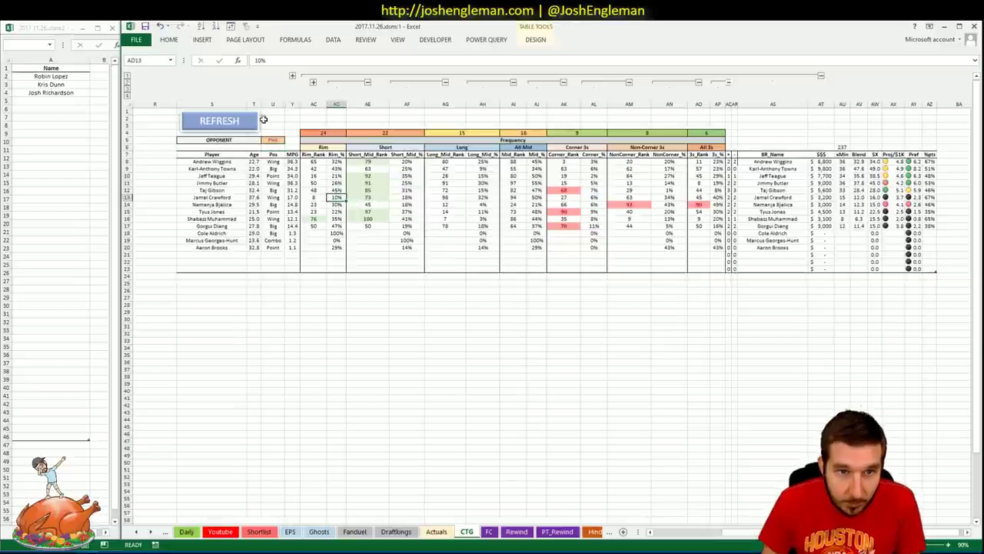
{"action": "key", "text": "ctrl+a"}
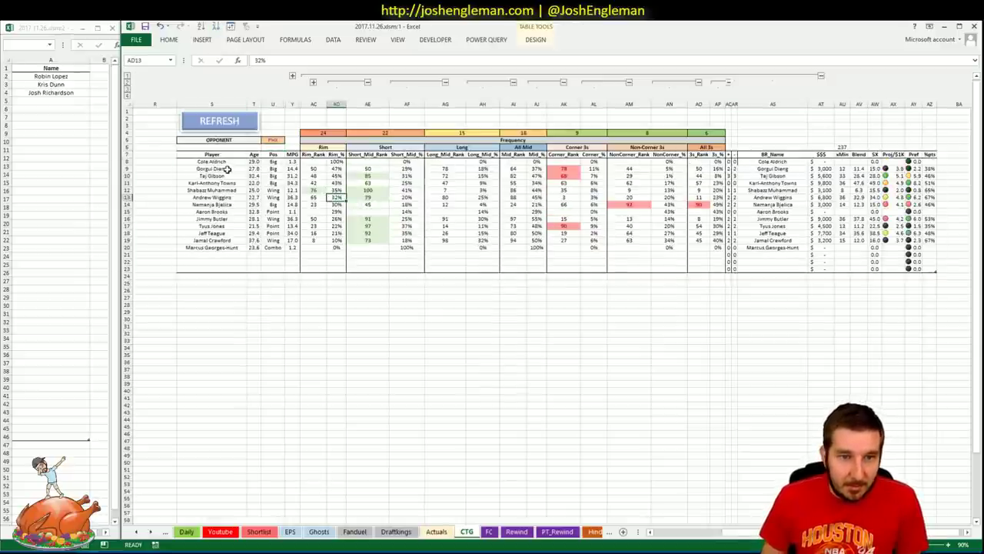
{"action": "left_click_drag", "start_coordinate": [513, 183], "coordinate": [826, 169]}
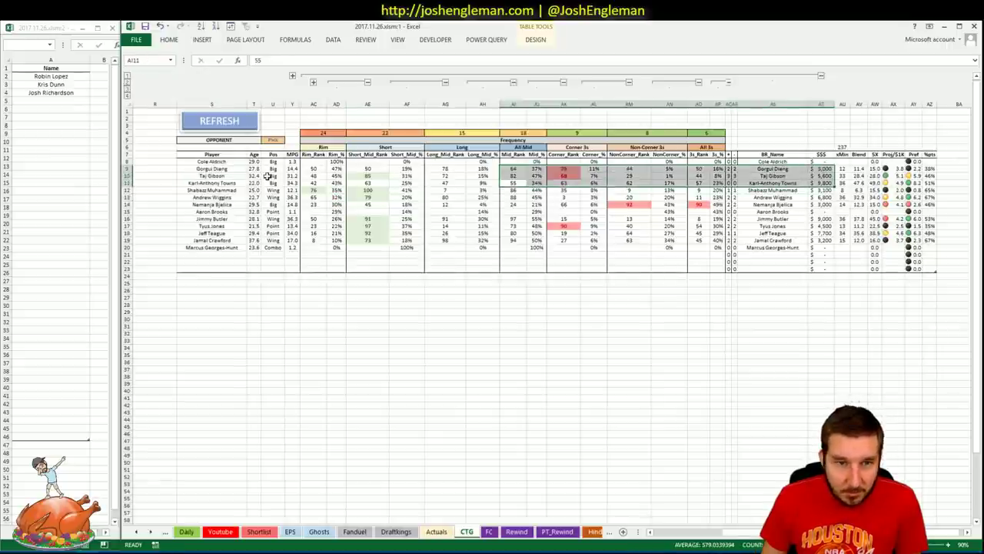
{"action": "left_click_drag", "start_coordinate": [234, 177], "coordinate": [933, 175]}
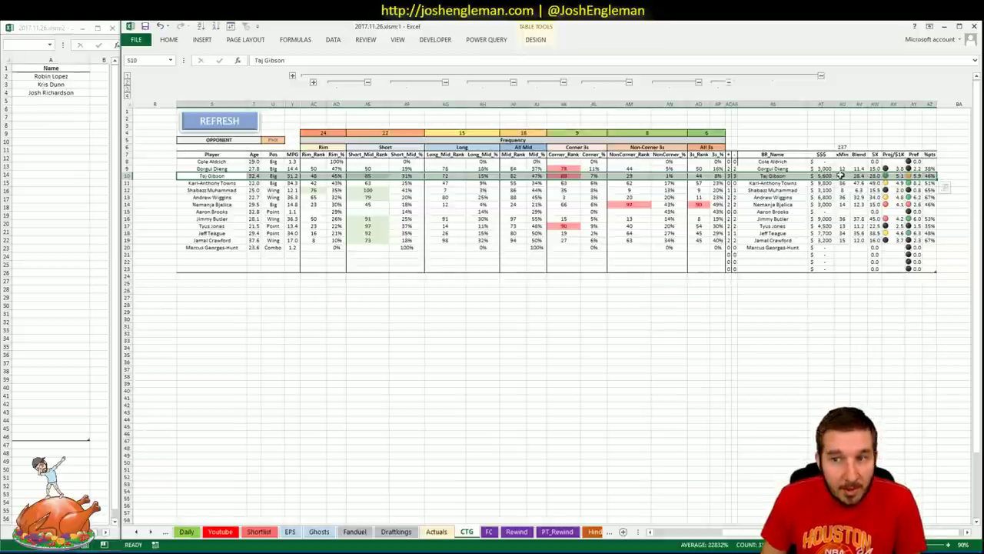
- Add Taj Gibson to the shortlist in A5 below Josh Richardson
{"action": "left_click", "coordinate": [64, 101]}
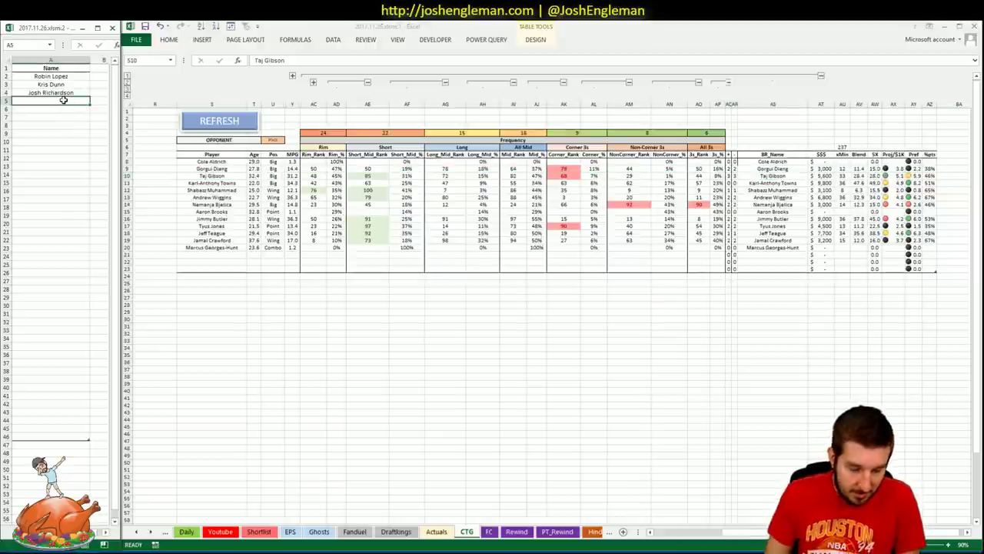
{"action": "type", "text": "Taj Gibson"}
{"action": "key", "text": "Return"}
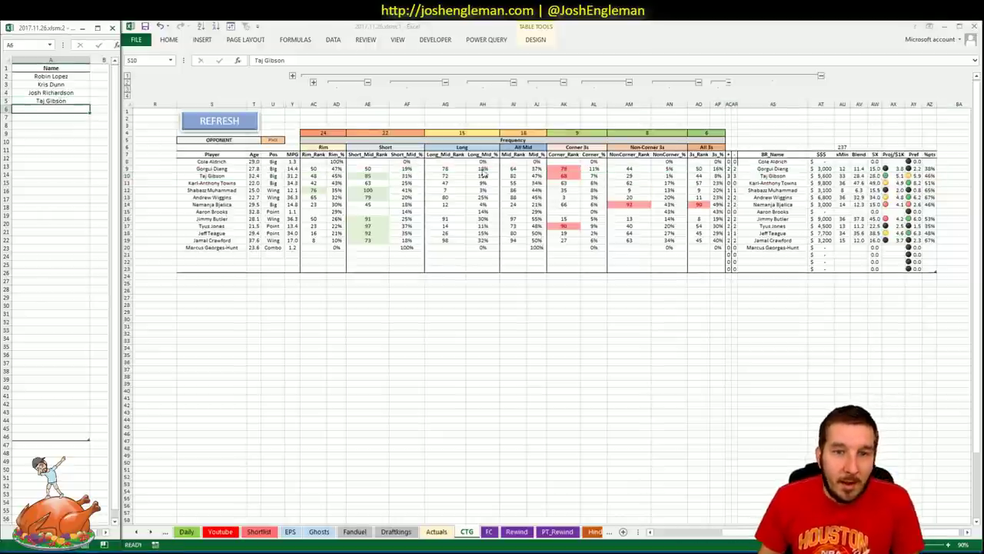
- Sort the CTG Minnesota table by Pref descending and highlight the top four players' rows
{"action": "key", "text": "ctrl+Tab"}
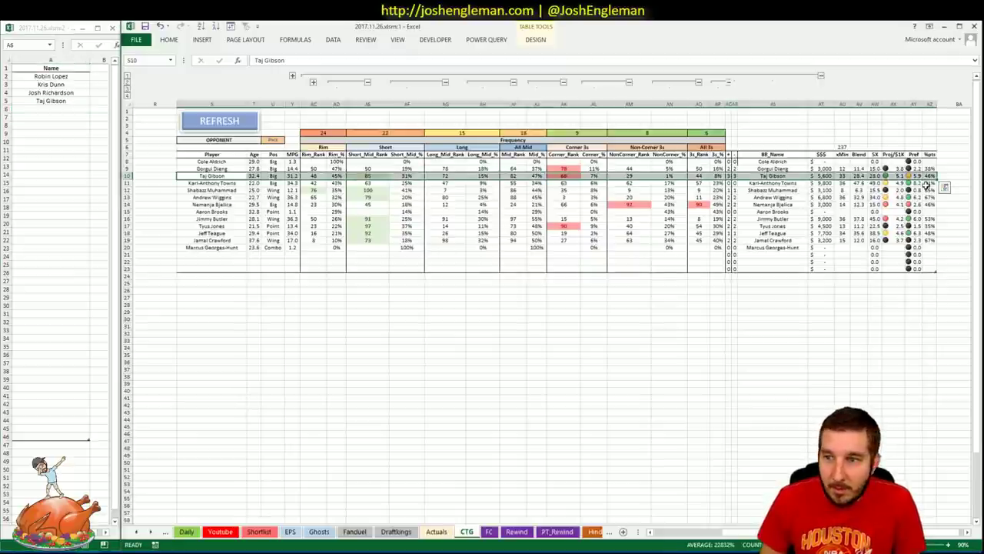
{"action": "left_click", "coordinate": [915, 176]}
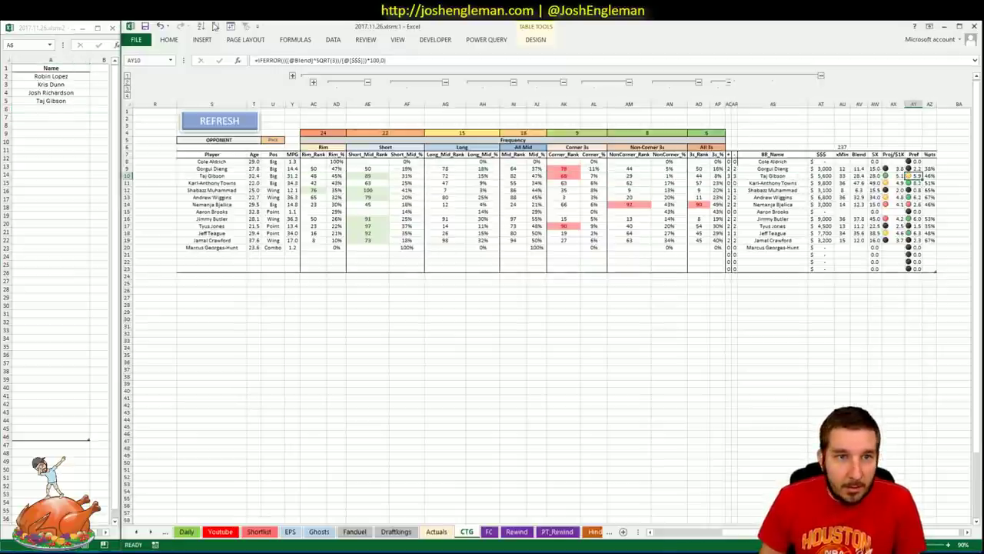
{"action": "left_click", "coordinate": [218, 26]}
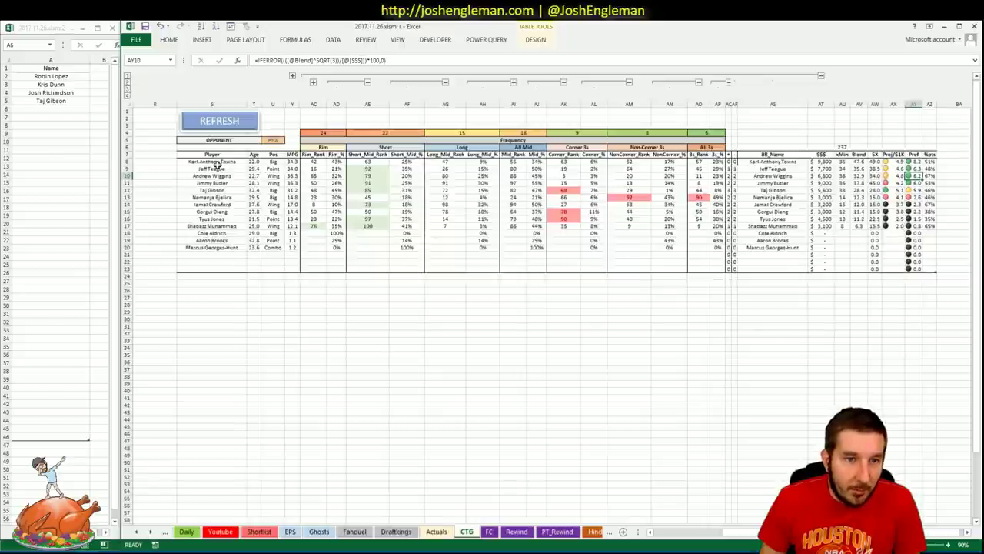
{"action": "left_click_drag", "start_coordinate": [219, 163], "coordinate": [930, 189]}
{"action": "left_click_drag", "start_coordinate": [212, 162], "coordinate": [930, 189]}
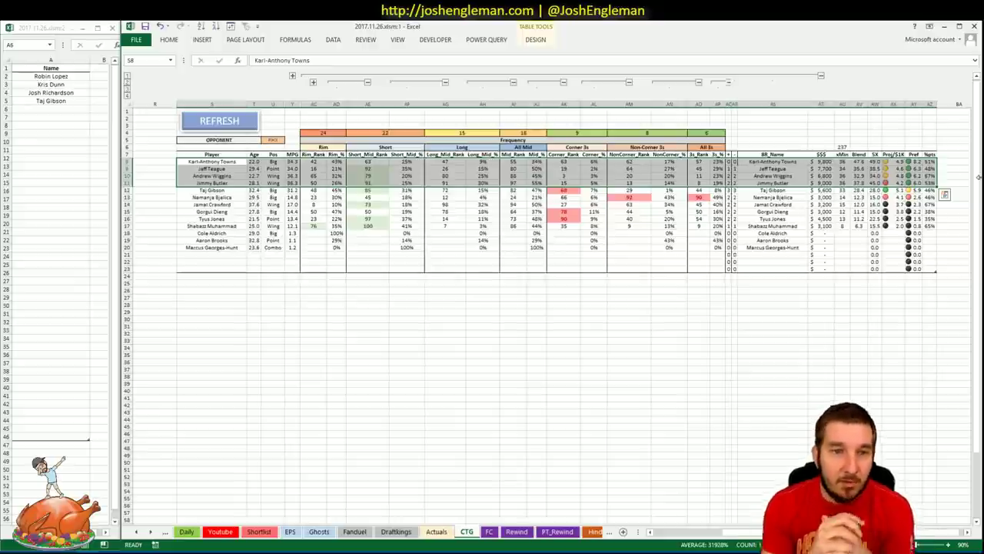
- Add Andrew Wiggins to the shortlist, then highlight Karl-Anthony Towns through Taj Gibson in the stats workbook
{"action": "left_click", "coordinate": [66, 107]}
{"action": "type", "text": "andrew Wiggins"}
{"action": "key", "text": "Return"}
{"action": "left_click", "coordinate": [372, 337]}
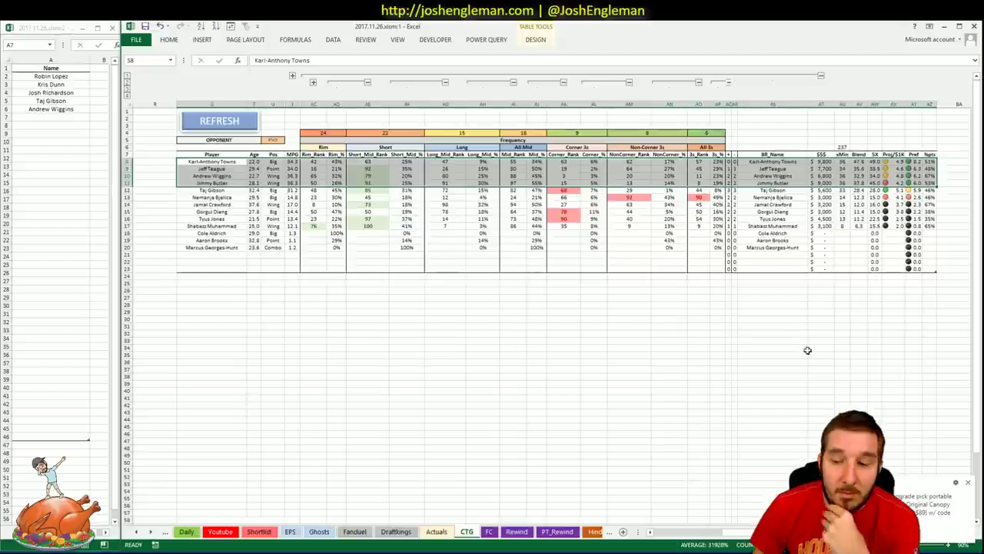
{"action": "left_click", "coordinate": [967, 483]}
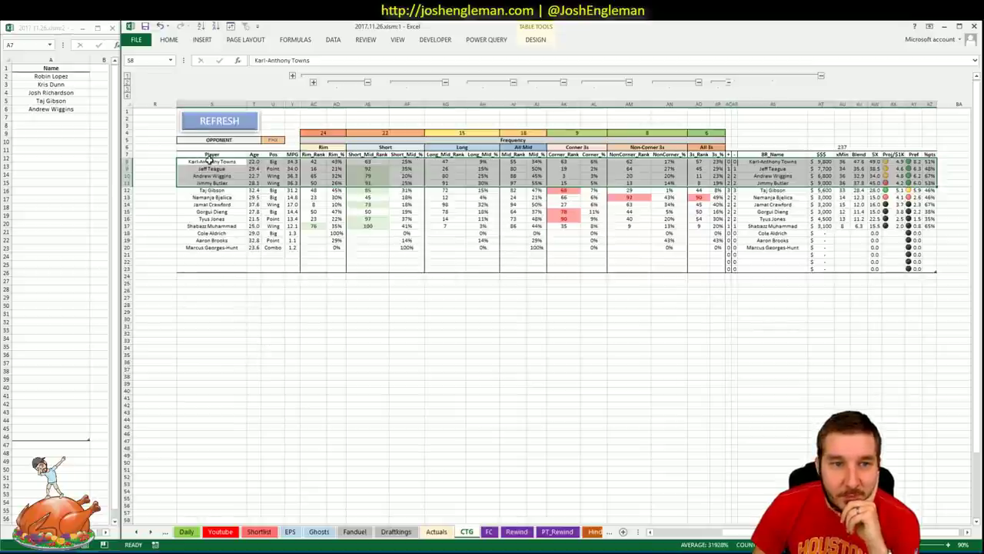
{"action": "left_click_drag", "start_coordinate": [213, 162], "coordinate": [213, 189]}
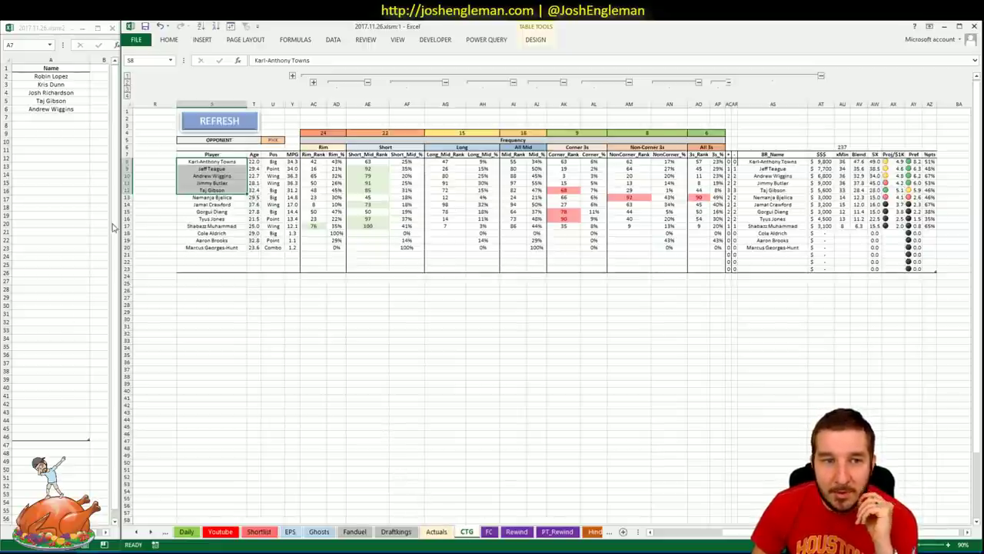
- Add Karl-Anthony Towns, Jeff Teague and Jimmy Butler to the shortlist's next rows
{"action": "left_click", "coordinate": [68, 117]}
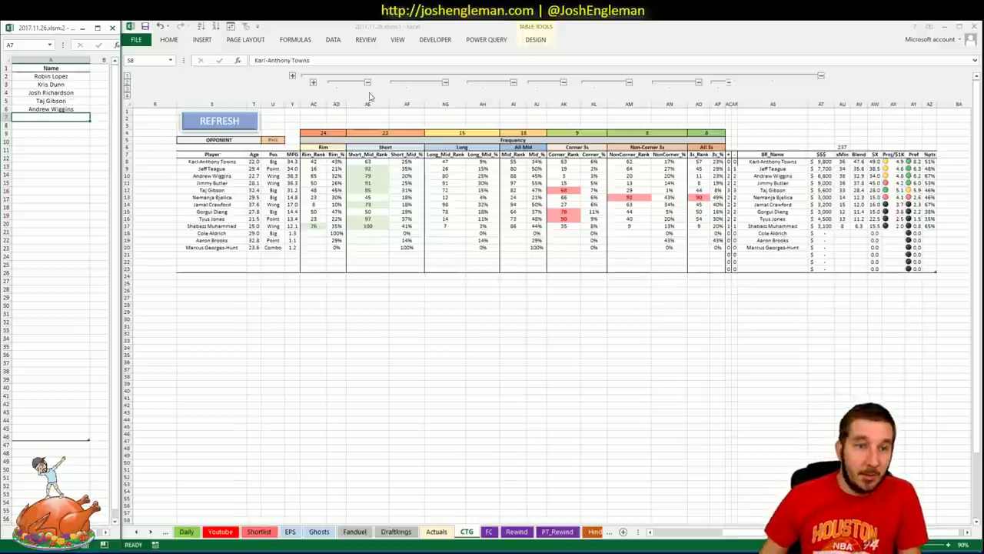
{"action": "type", "text": "Karl"}
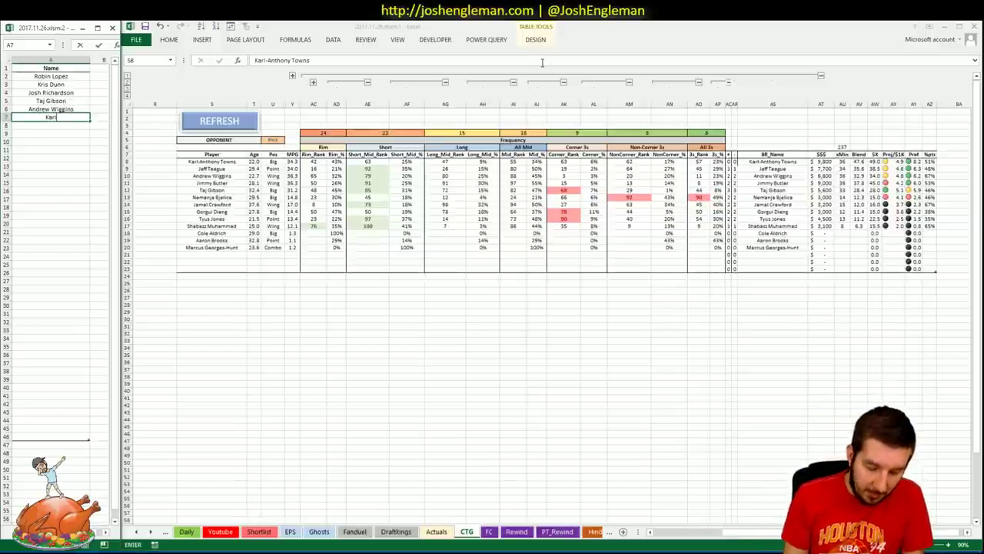
{"action": "type", "text": "-Anthony Tow"}
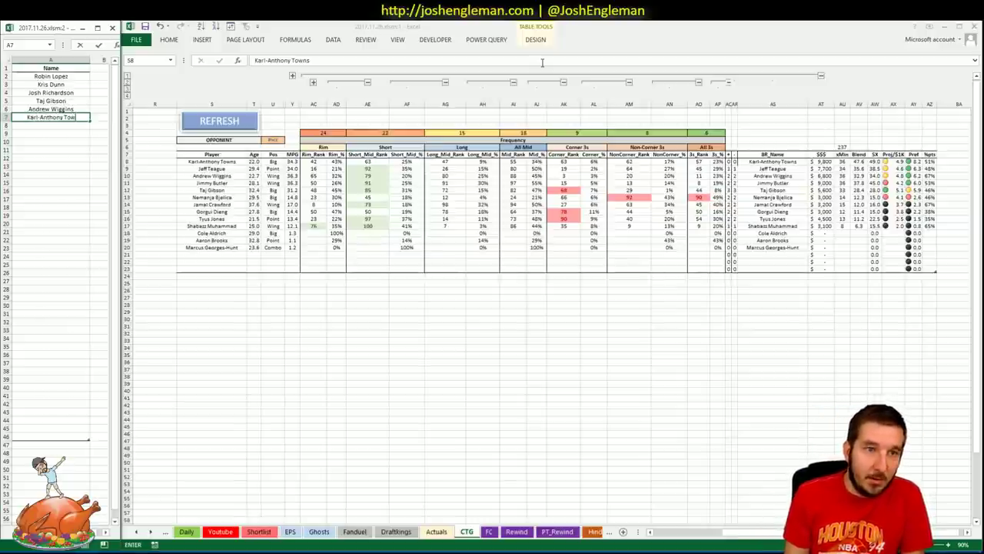
{"action": "type", "text": "s"}
{"action": "key", "text": "Return"}
{"action": "type", "text": "Jeff"}
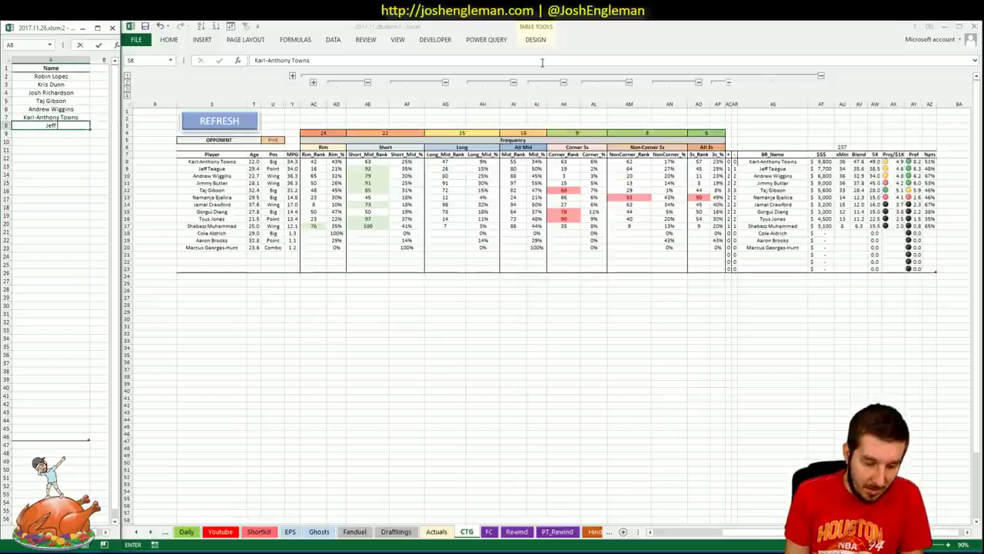
{"action": "type", "text": " Teague"}
{"action": "key", "text": "Return"}
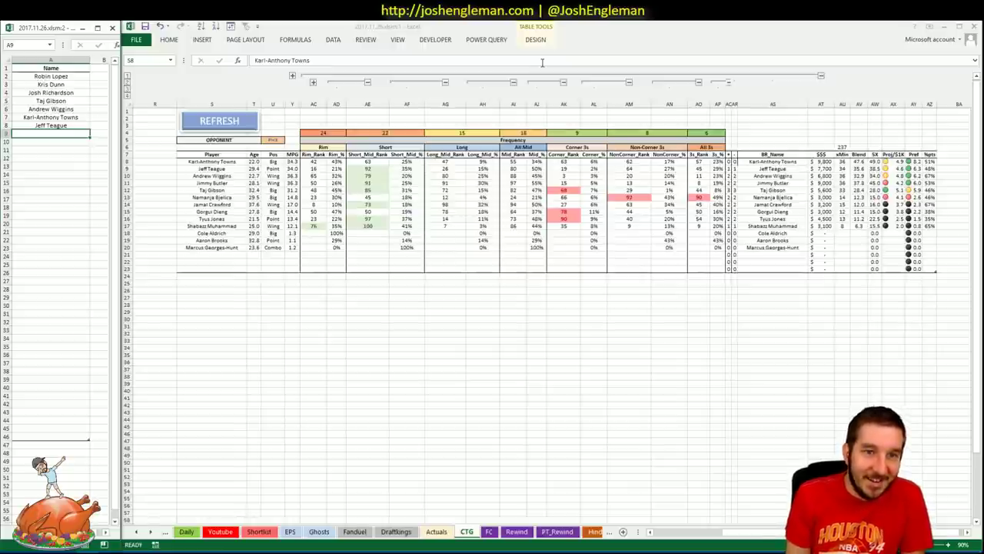
{"action": "type", "text": "Jimmy Butler"}
{"action": "key", "text": "Return"}
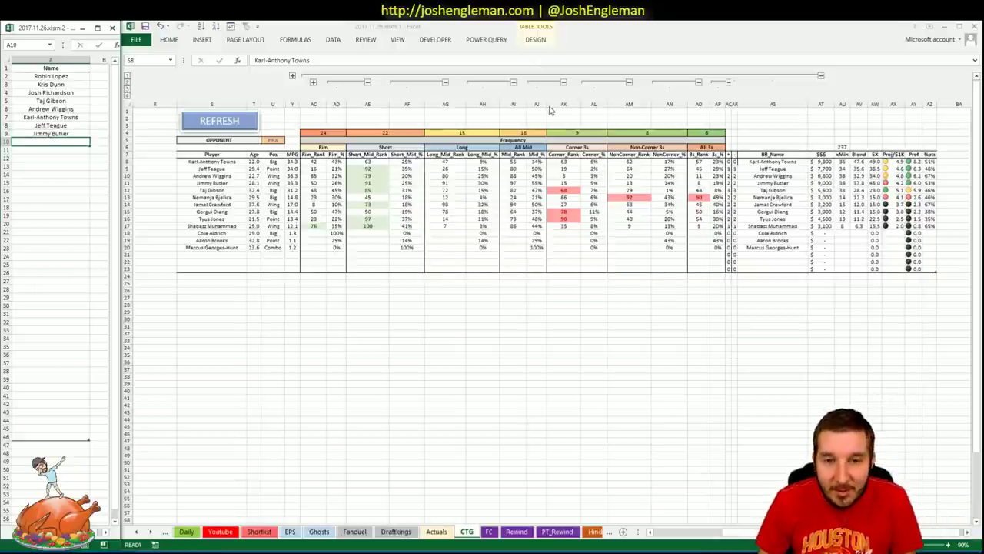
- On the Youtube sheet, set the left pivot's team filter to PHO
{"action": "left_click", "coordinate": [221, 531]}
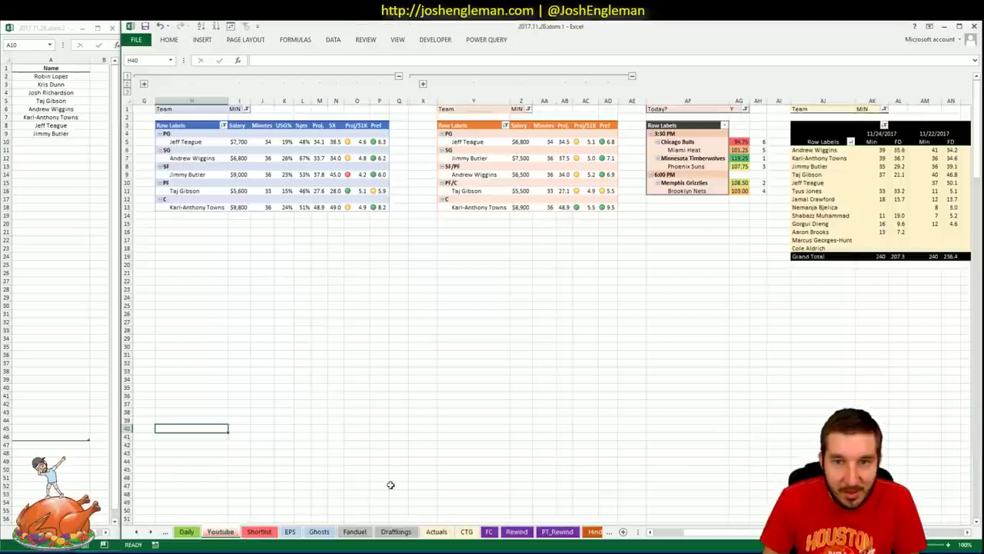
{"action": "left_click", "coordinate": [235, 109]}
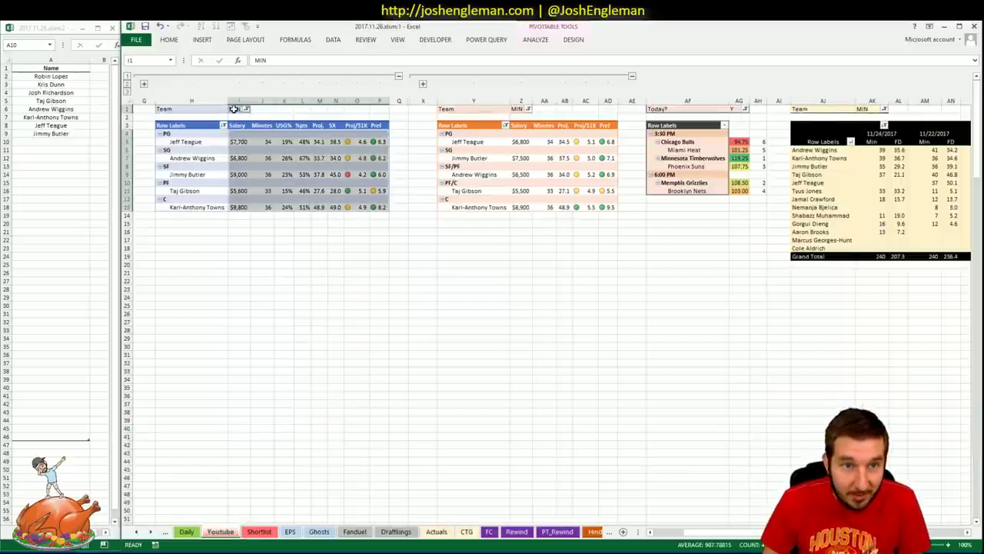
{"action": "type", "text": "P"}
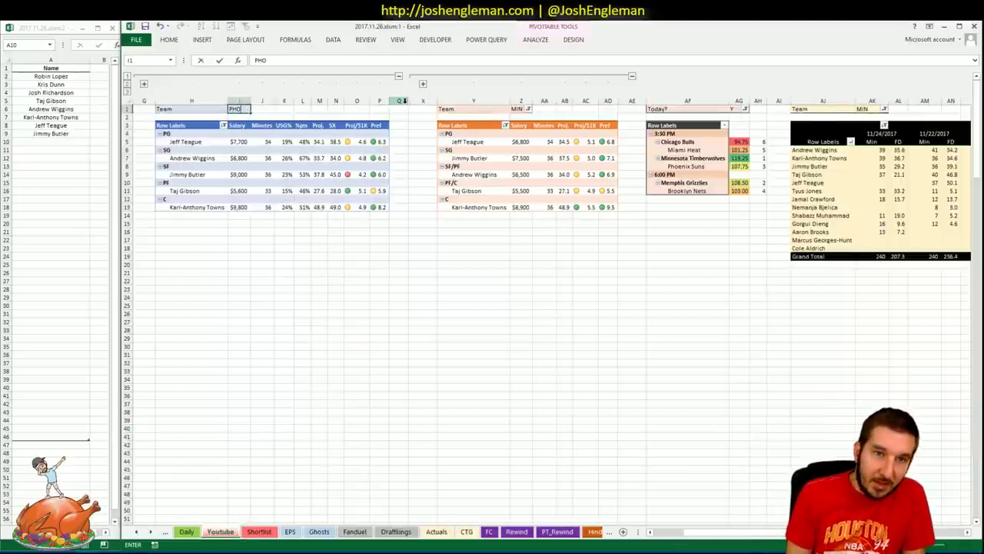
{"action": "type", "text": "HO"}
{"action": "key", "text": "Return"}
- Filter the middle pivot table to team PHO from its dropdown
{"action": "left_click", "coordinate": [514, 109]}
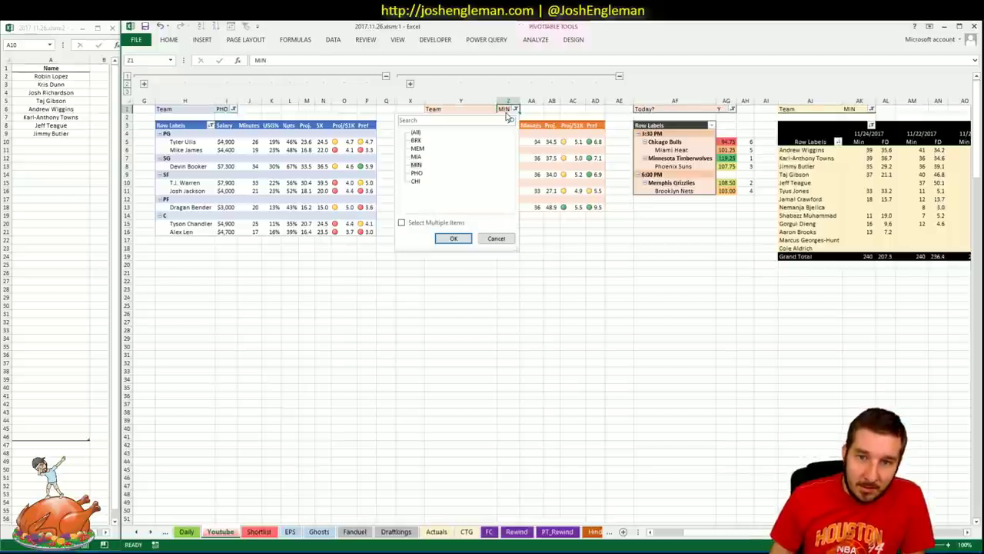
{"action": "left_click", "coordinate": [514, 109]}
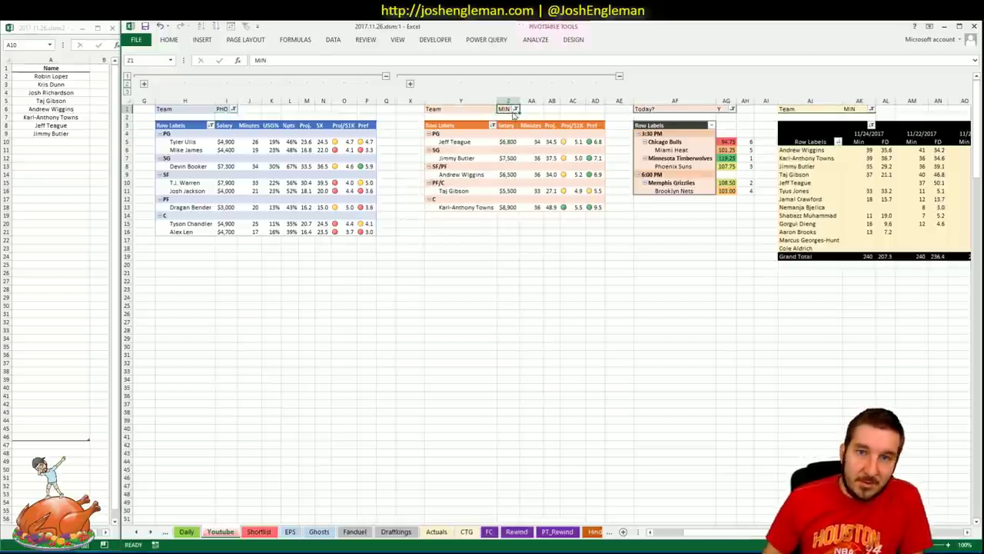
{"action": "left_click", "coordinate": [514, 109]}
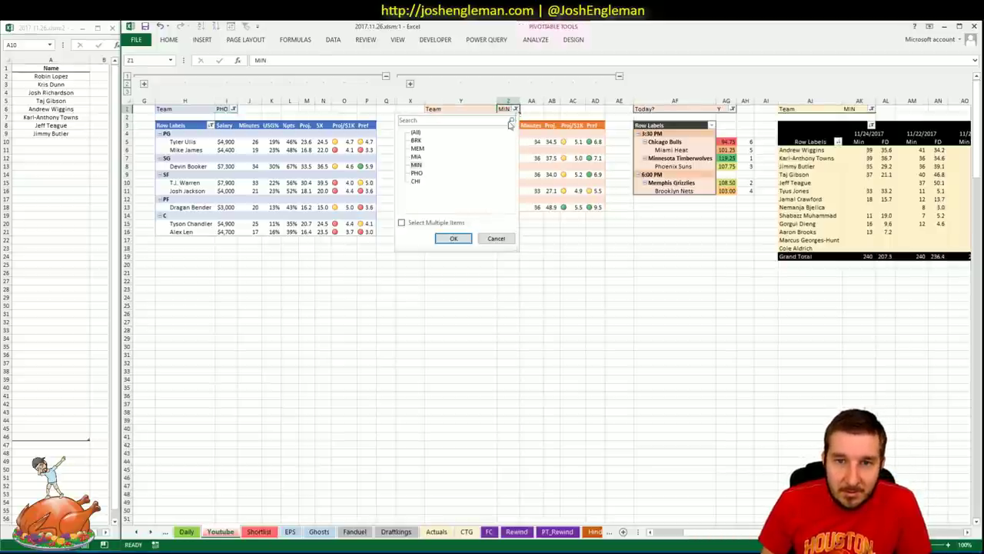
{"action": "left_click", "coordinate": [416, 173]}
{"action": "left_click", "coordinate": [453, 238]}
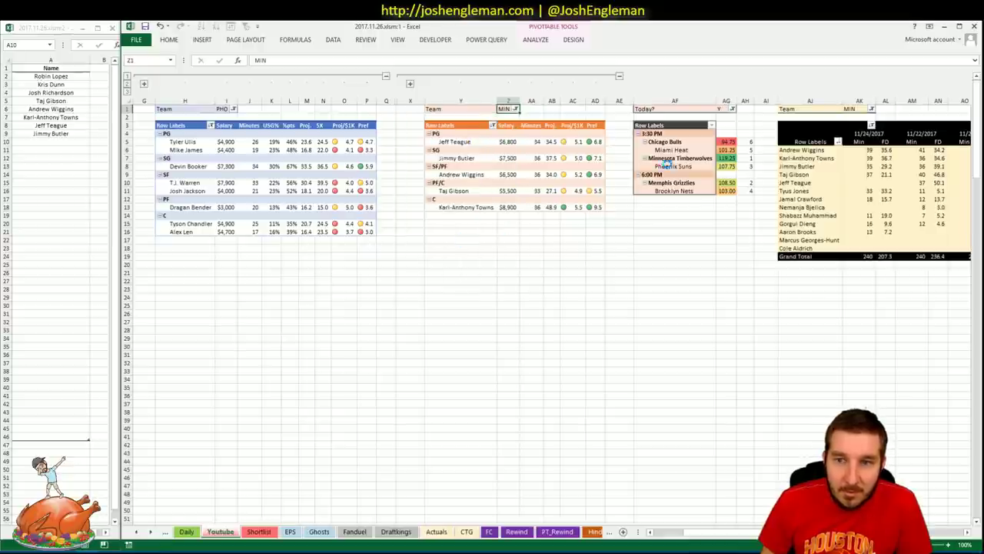
- Filter the right table's Team list to PHO by searching pho
{"action": "left_click", "coordinate": [858, 109]}
{"action": "left_click", "coordinate": [804, 123]}
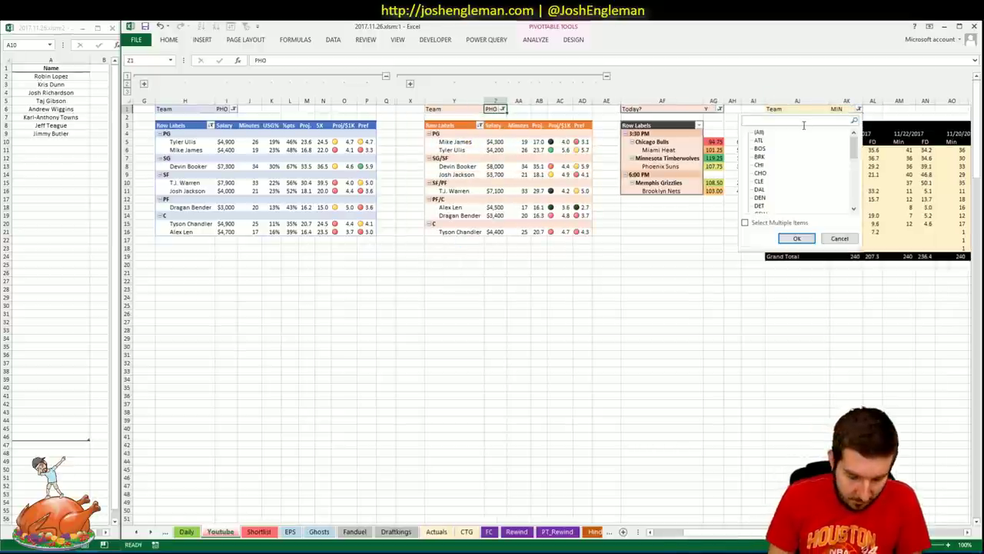
{"action": "type", "text": "pho"}
{"action": "key", "text": "Return"}
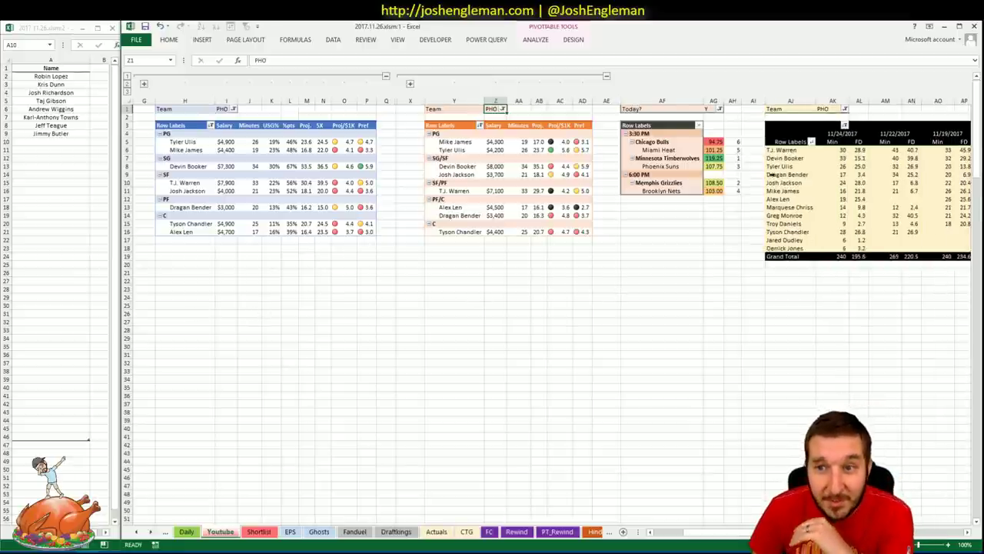
{"action": "left_click", "coordinate": [713, 167]}
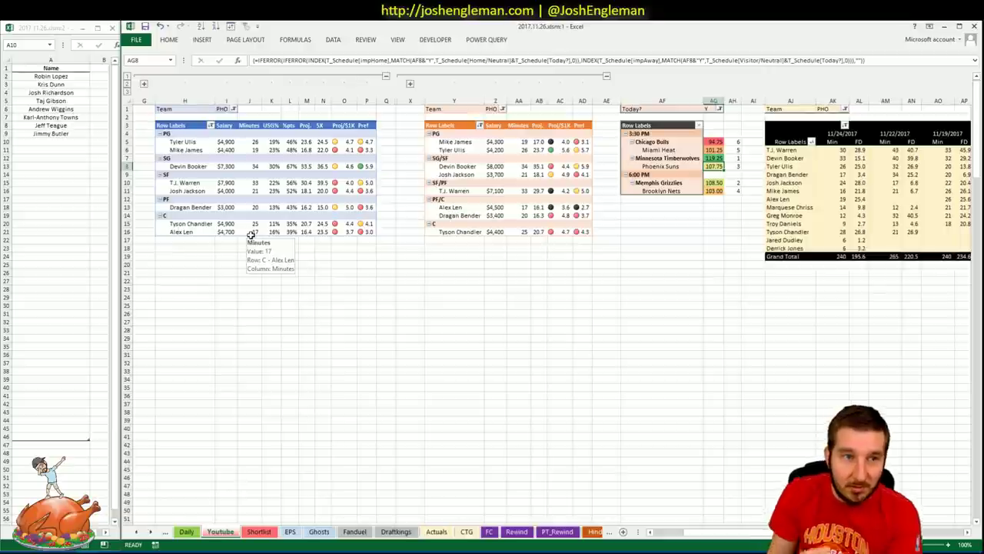
- Open the Phoenix Suns page on Cleaning the Glass and select its shooting-frequency player rows
{"action": "key", "text": "alt+Tab"}
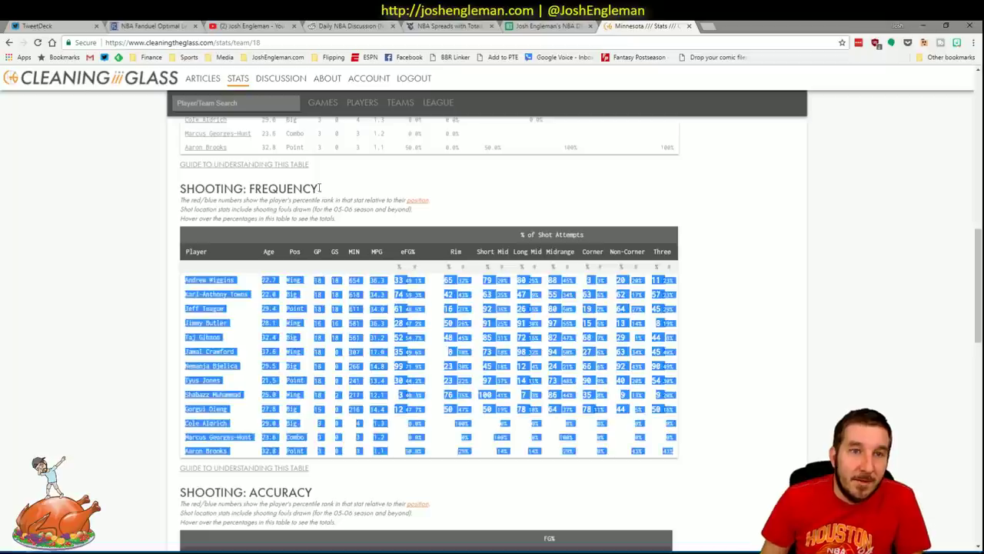
{"action": "left_click", "coordinate": [247, 103]}
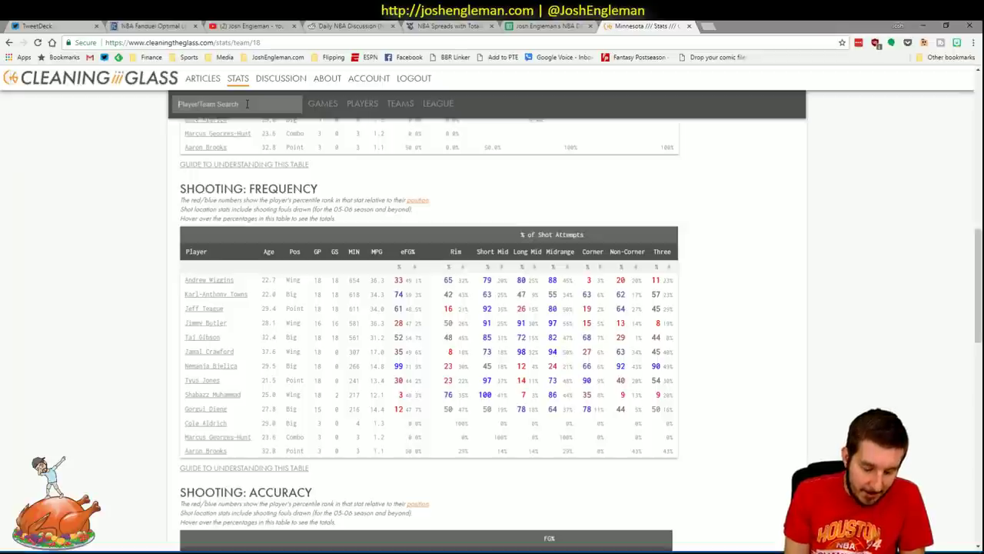
{"action": "type", "text": "pho"}
{"action": "key", "text": "Return"}
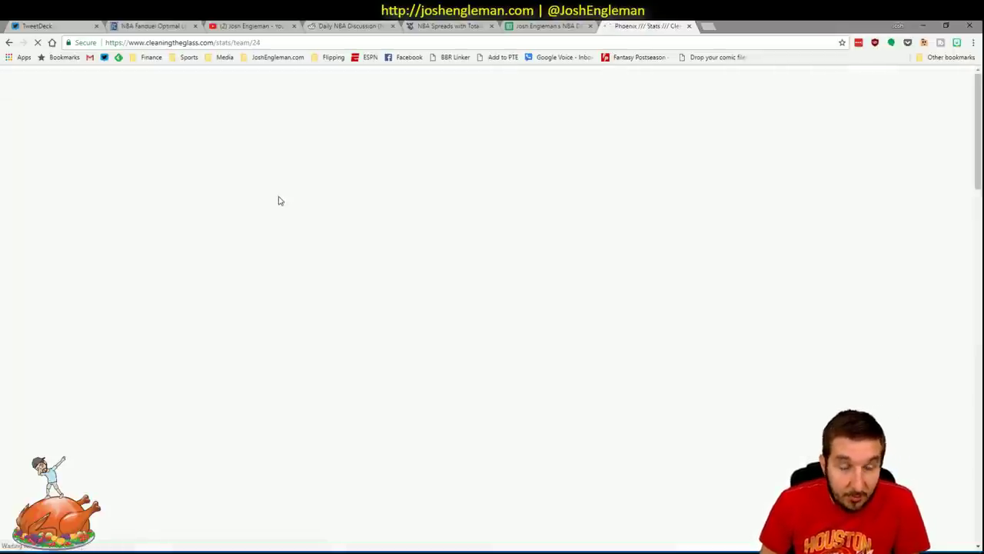
{"action": "scroll", "coordinate": [158, 261], "scroll_direction": "down", "scroll_amount": 6}
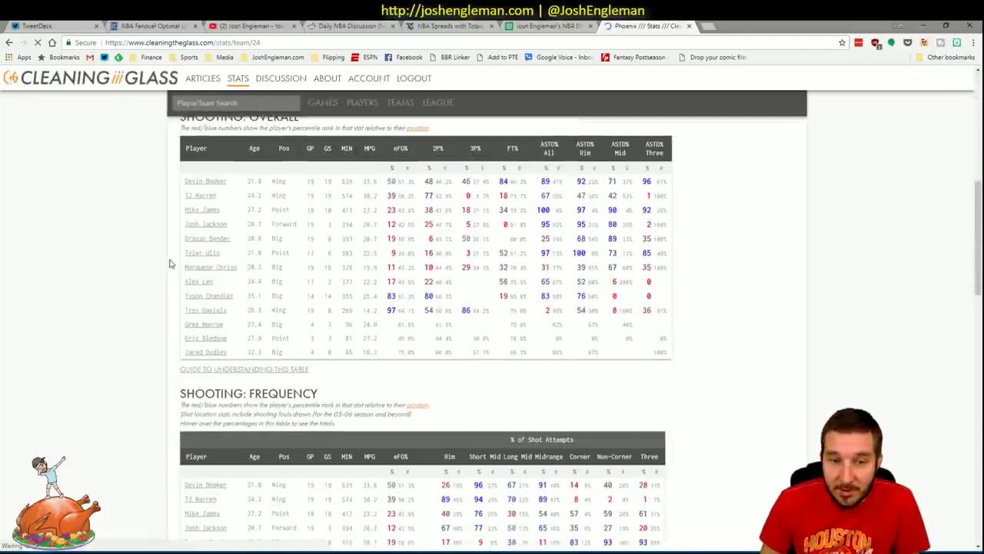
{"action": "scroll", "coordinate": [175, 266], "scroll_direction": "down", "scroll_amount": 3}
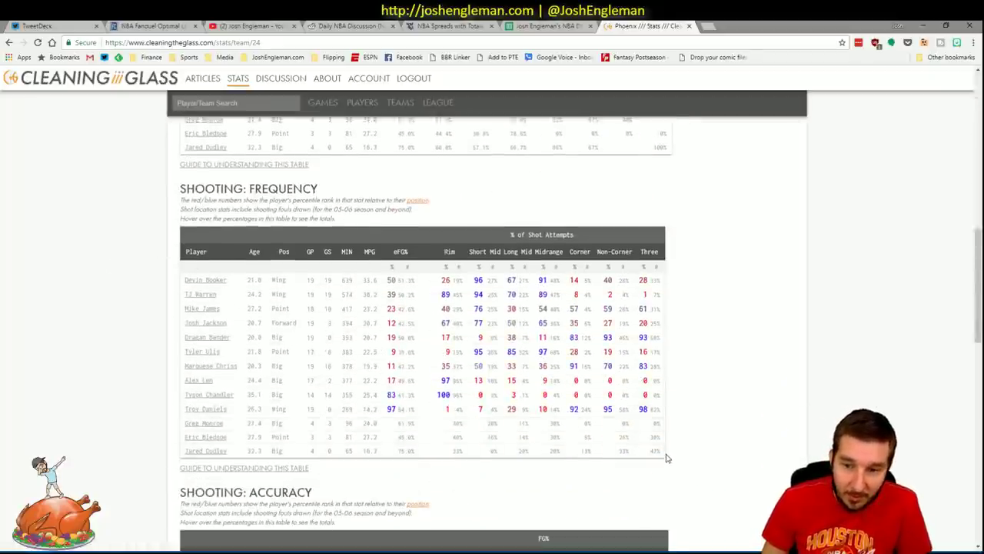
{"action": "left_click_drag", "start_coordinate": [667, 458], "coordinate": [182, 288]}
- Set the CTG sheet's opponent to MIN and sort the player table by Pref, highest first
{"action": "key", "text": "alt+Tab"}
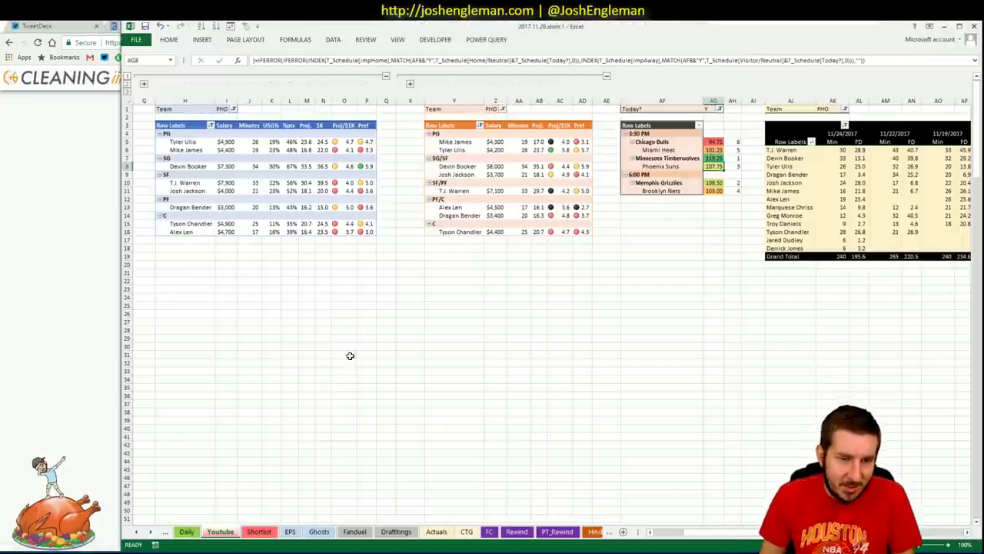
{"action": "left_click", "coordinate": [465, 532]}
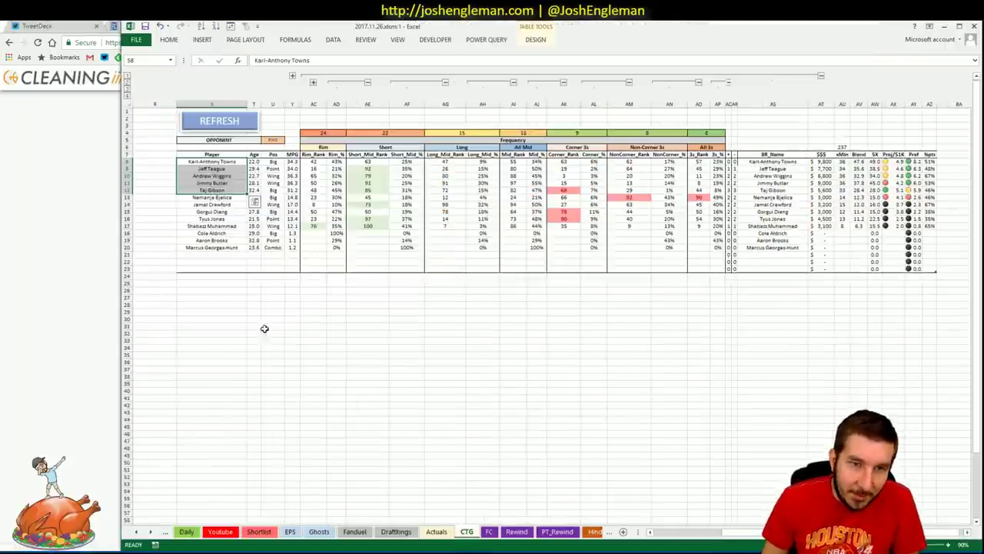
{"action": "left_click", "coordinate": [277, 140]}
{"action": "type", "text": "MIN"}
{"action": "key", "text": "Return"}
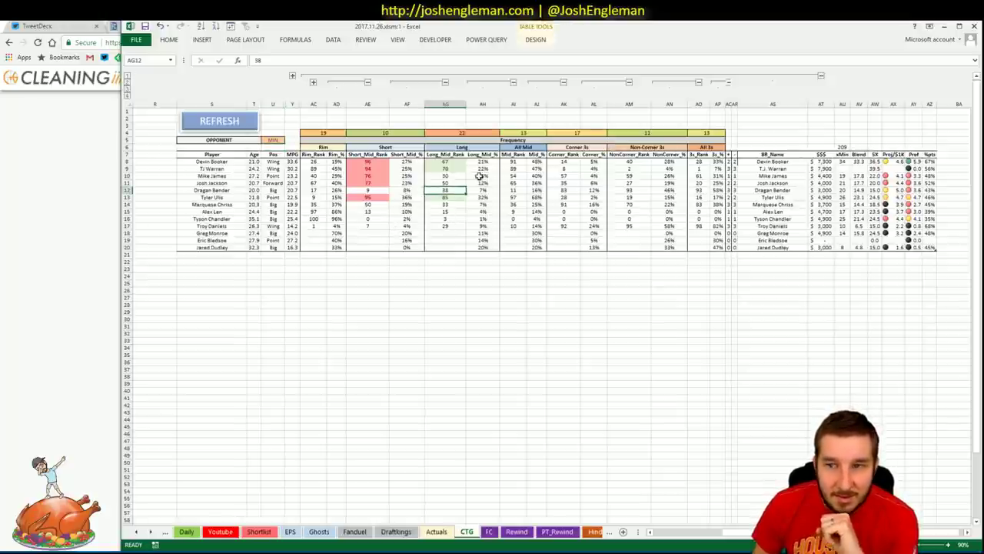
{"action": "left_click", "coordinate": [917, 182]}
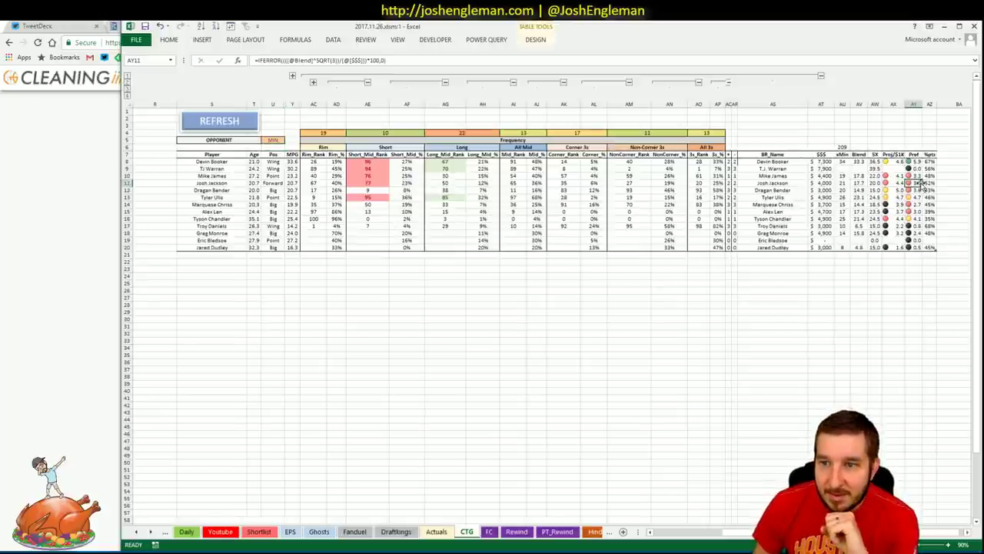
{"action": "left_click", "coordinate": [216, 26]}
{"action": "left_click", "coordinate": [232, 163]}
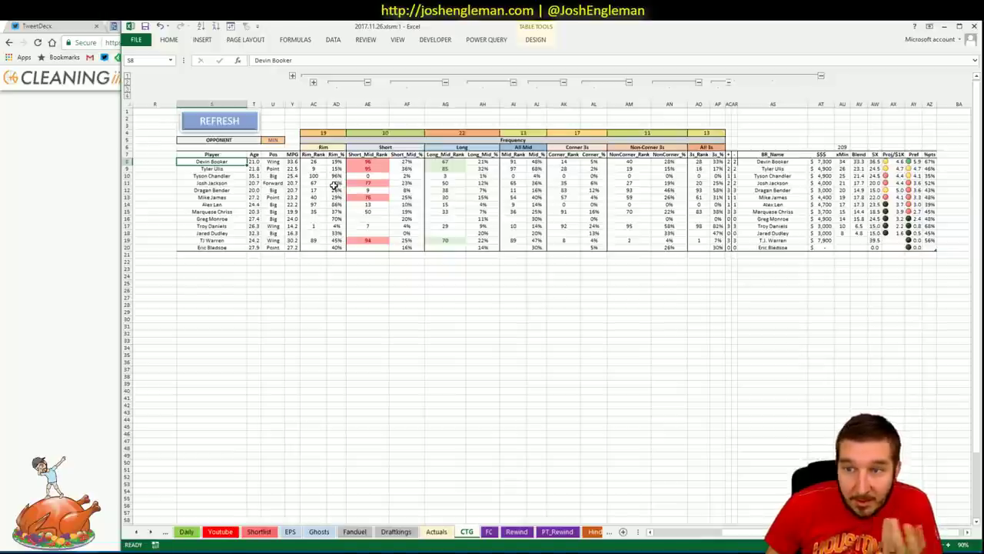
- Check T.J. Warren's blank xMin, then change the xMin formula to look up [@[BR_Name]]
{"action": "left_click_drag", "start_coordinate": [930, 240], "coordinate": [778, 242]}
{"action": "left_click", "coordinate": [782, 241]}
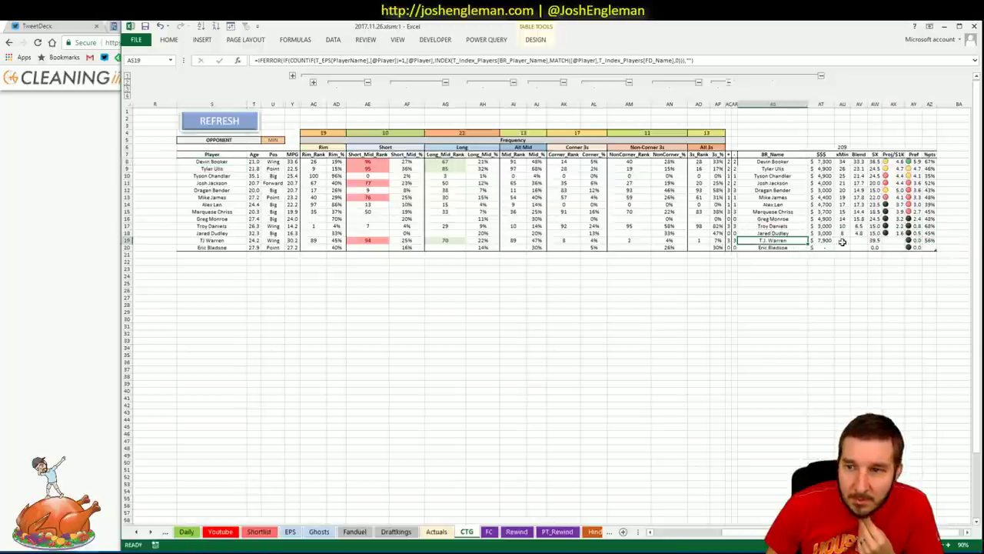
{"action": "left_click", "coordinate": [843, 240]}
{"action": "left_click", "coordinate": [453, 60]}
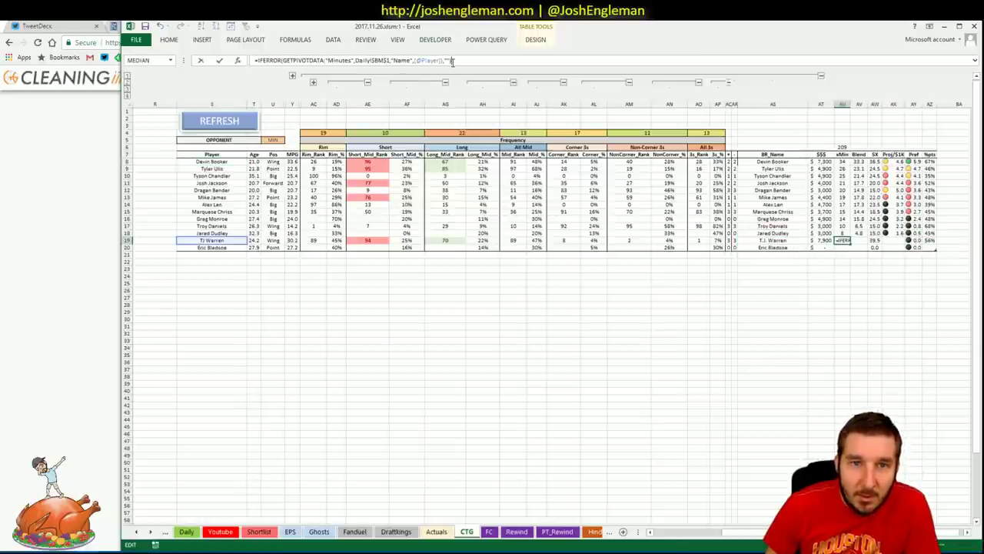
{"action": "key", "text": "Escape"}
{"action": "left_click", "coordinate": [848, 160]}
{"action": "double_click", "coordinate": [421, 60]}
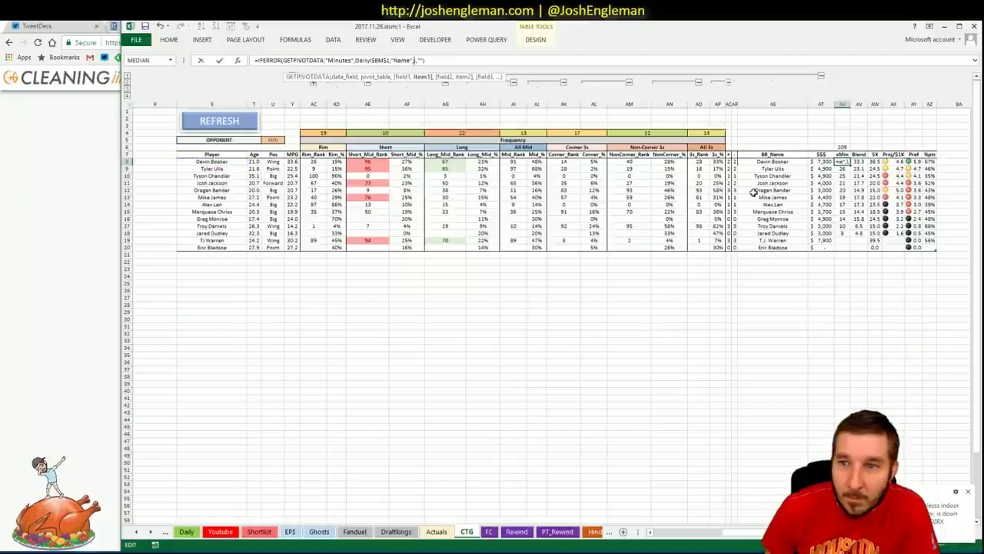
{"action": "left_click", "coordinate": [800, 162]}
{"action": "key", "text": "Return"}
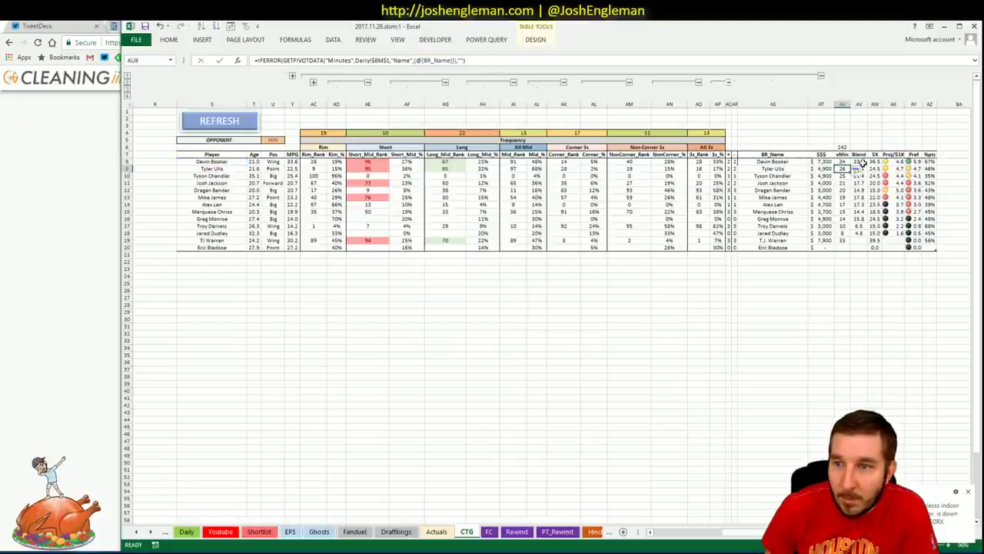
- Point the Blend formula at [@[BR_Name]] and re-sort the tables by Pref, highest first
{"action": "left_click", "coordinate": [858, 162]}
{"action": "double_click", "coordinate": [411, 60]}
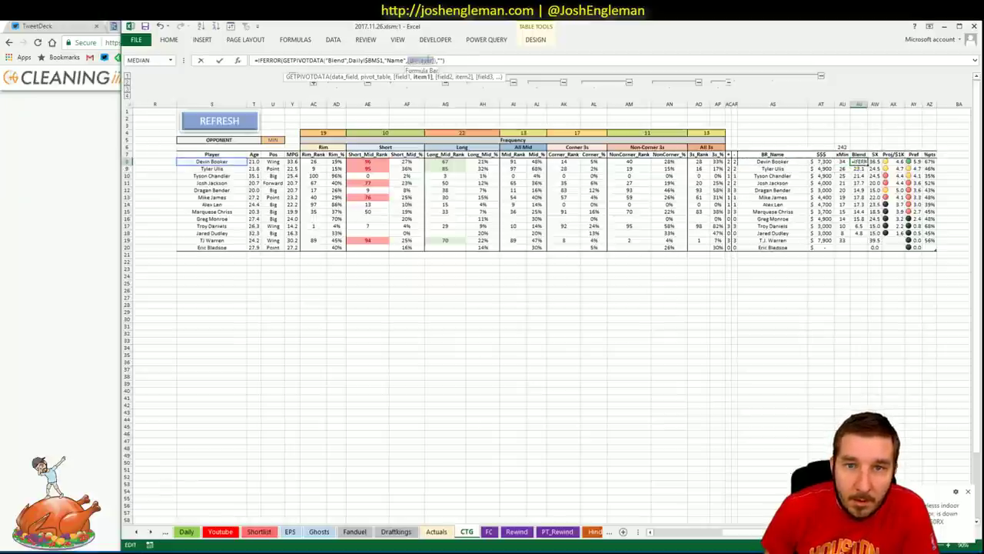
{"action": "key", "text": "BackSpace"}
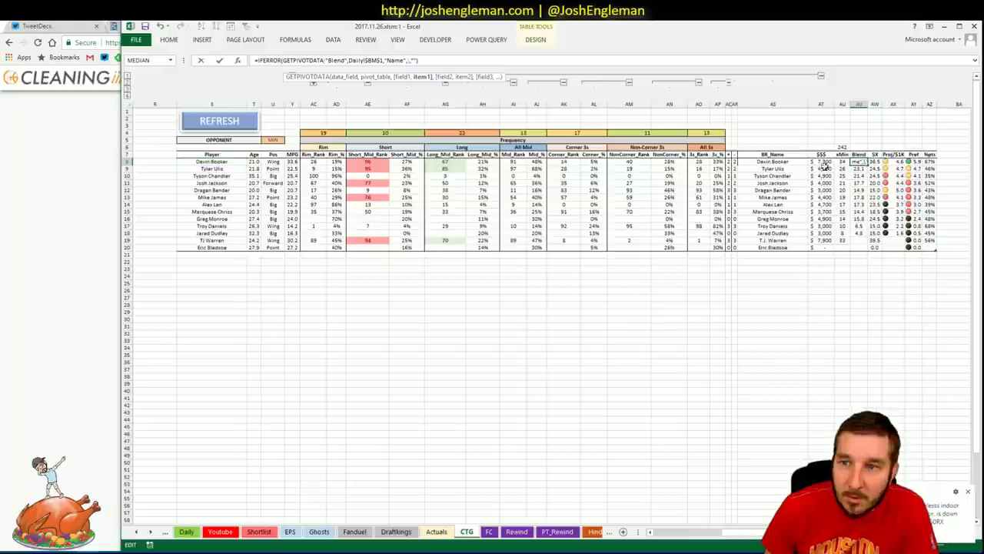
{"action": "left_click", "coordinate": [791, 161]}
{"action": "key", "text": "Return"}
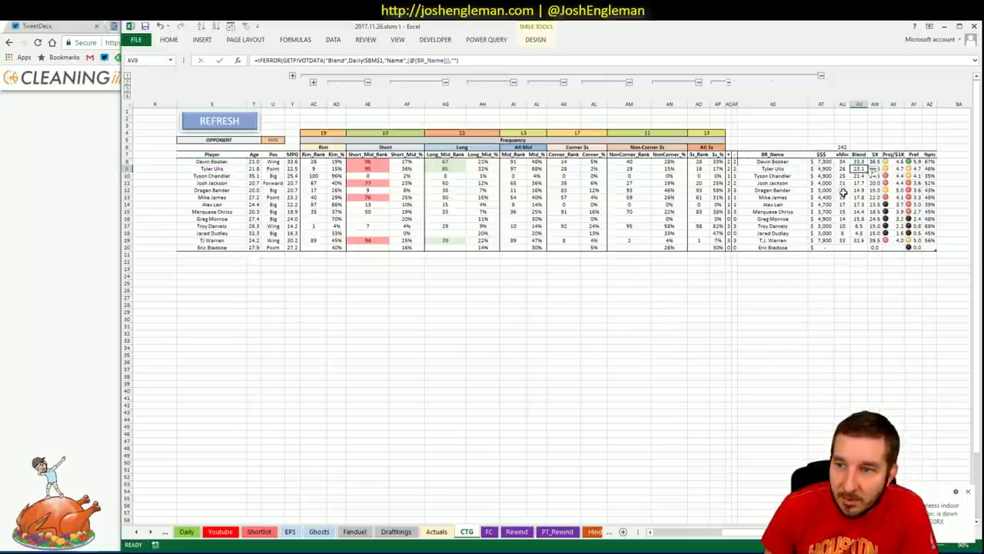
{"action": "left_click", "coordinate": [911, 204]}
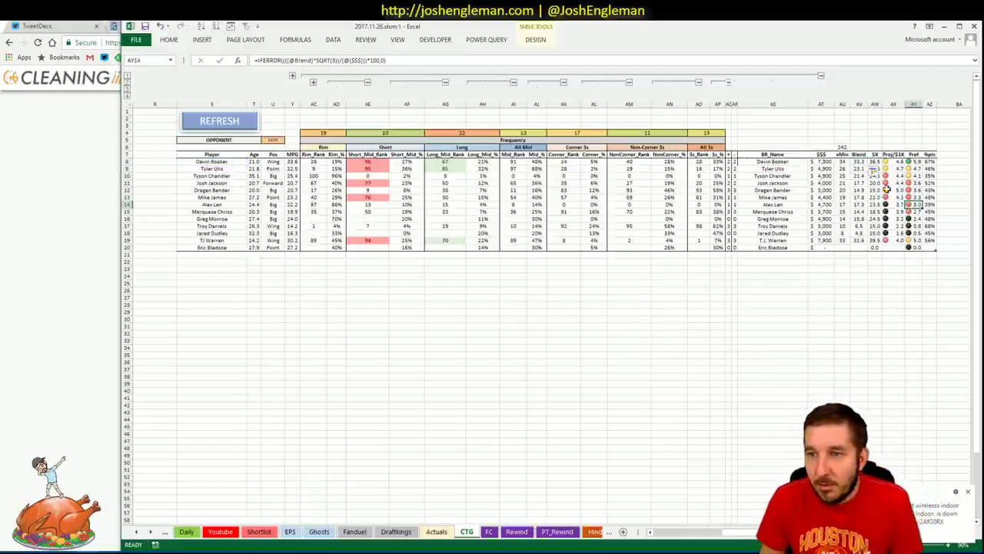
{"action": "left_click", "coordinate": [216, 27]}
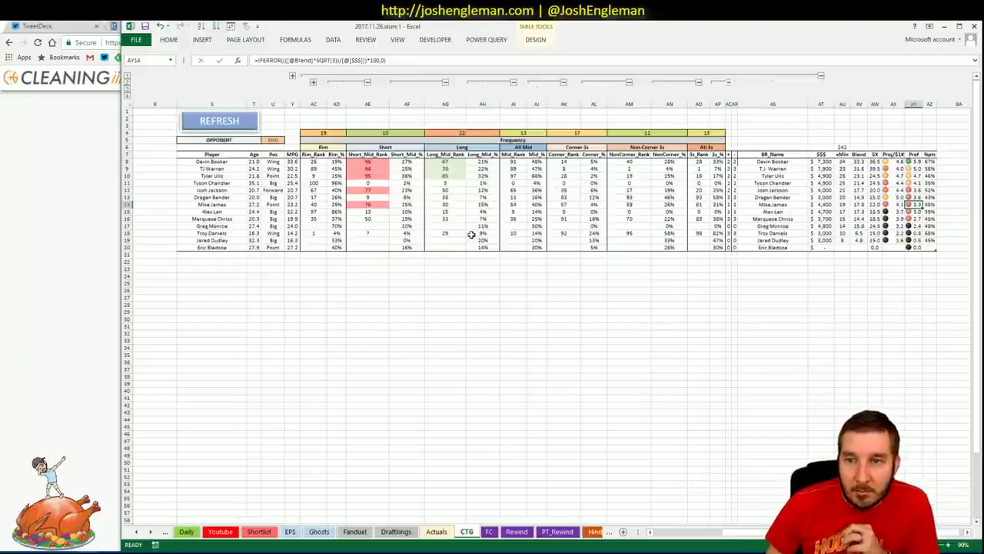
- Add T.J. Warren to A10 of the shortlist workbook, then return to the main workbook's Youtube sheet
{"action": "left_click", "coordinate": [334, 168]}
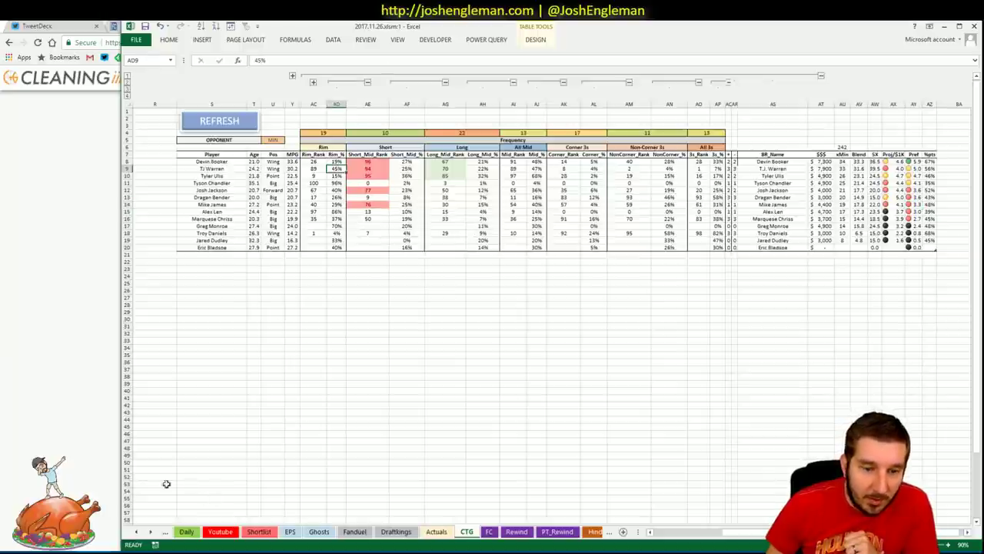
{"action": "left_click", "coordinate": [121, 526]}
{"action": "left_click", "coordinate": [64, 149]}
{"action": "type", "text": "T.J. Warren"}
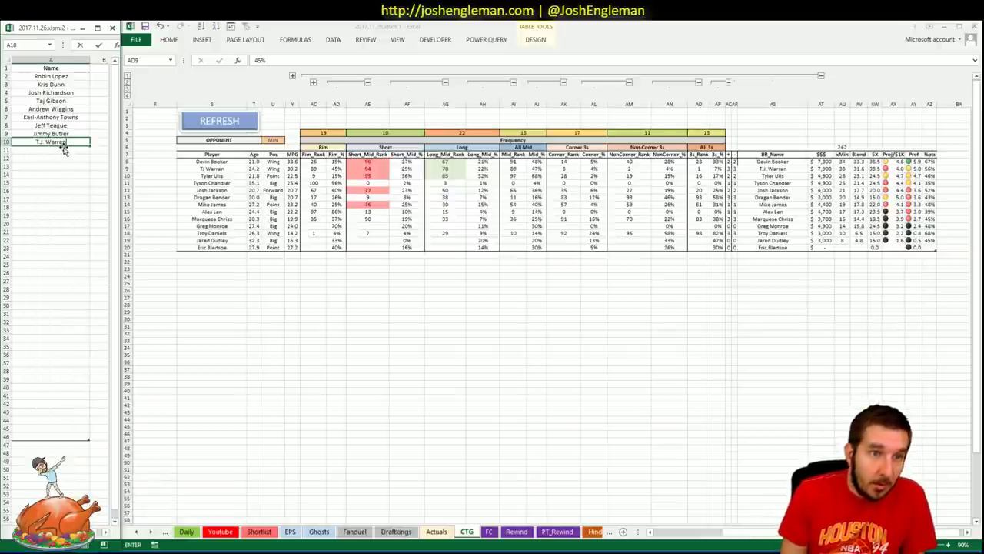
{"action": "key", "text": "Return"}
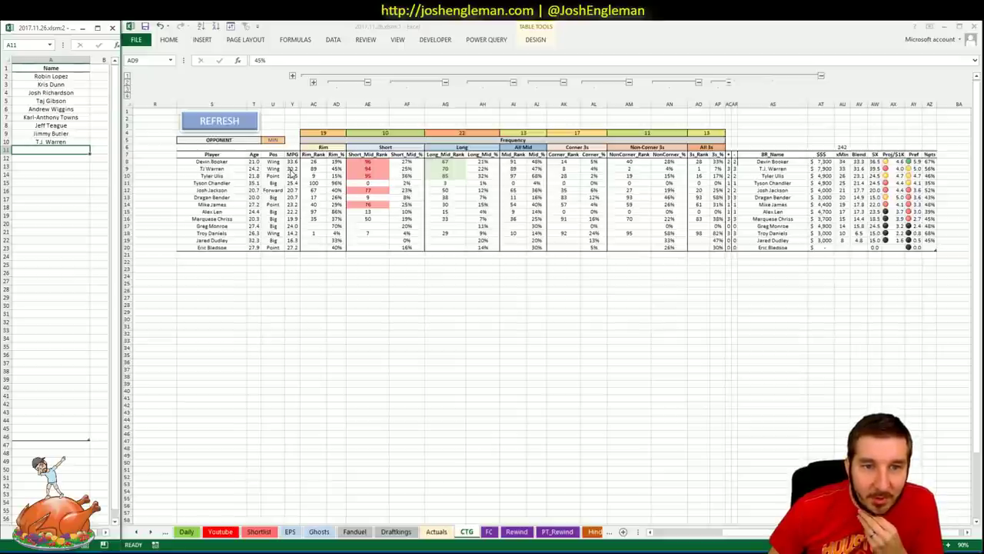
{"action": "left_click", "coordinate": [840, 163]}
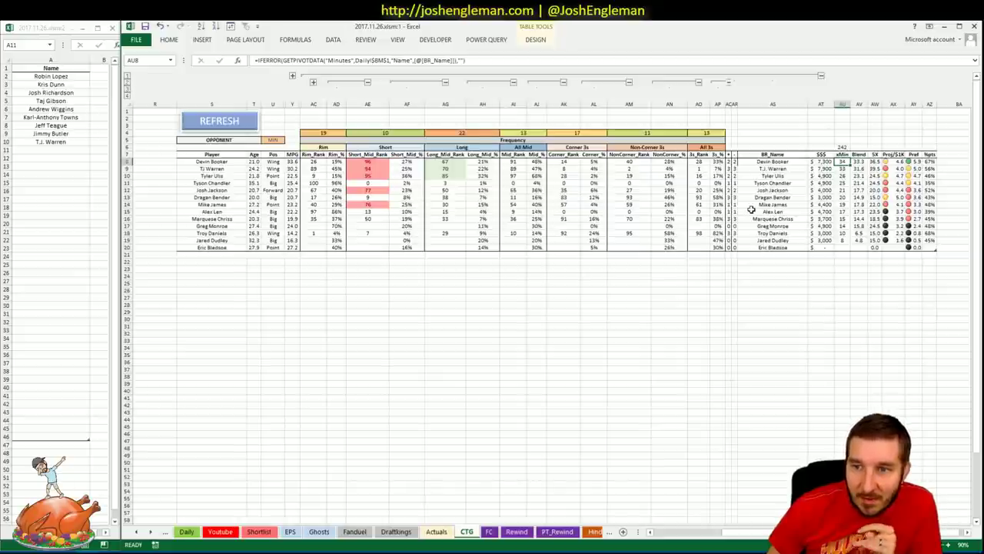
{"action": "left_click", "coordinate": [221, 531]}
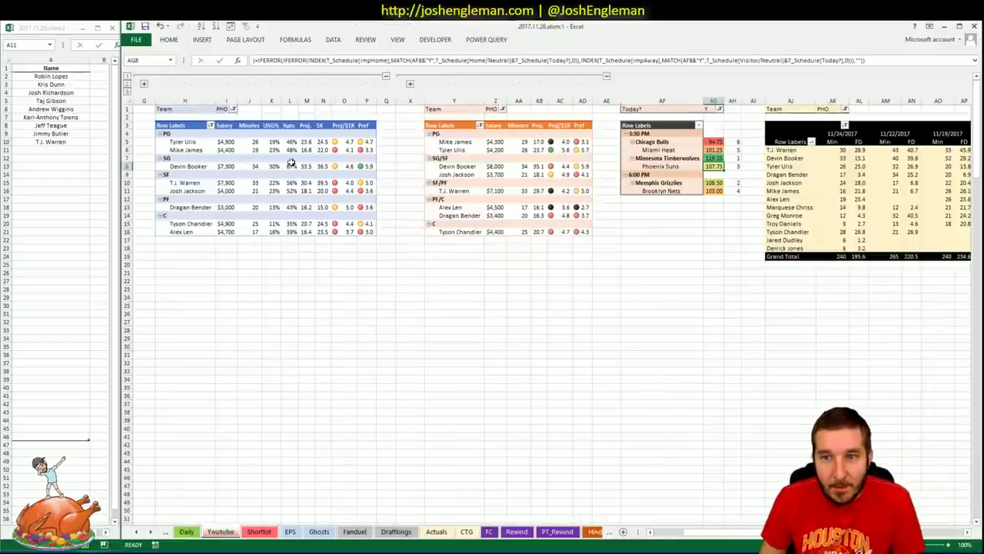
- Set all three Youtube pivot team filters (I1, Z1, AK1) to MEM, then return to Cleaning the Glass
{"action": "left_click", "coordinate": [221, 110]}
{"action": "type", "text": "MEM"}
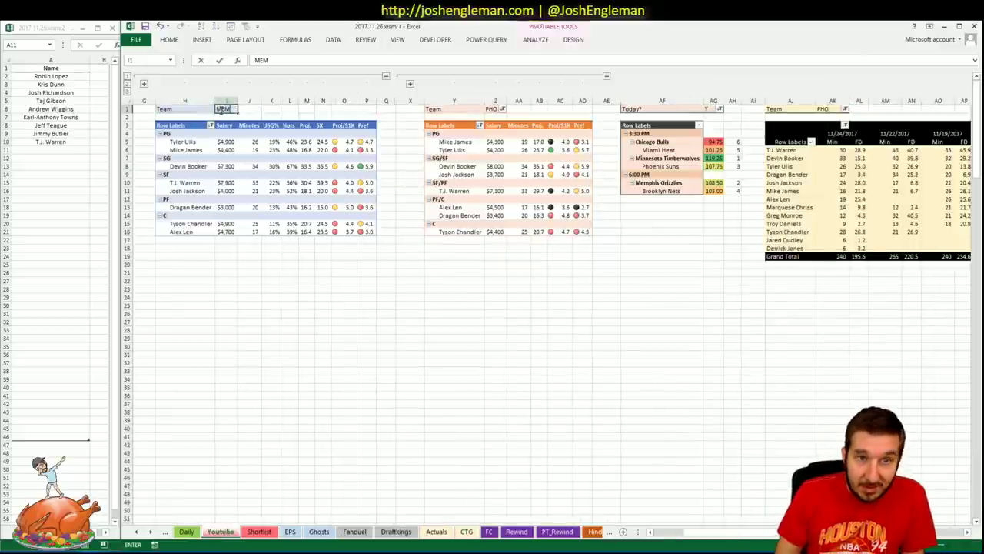
{"action": "key", "text": "Return"}
{"action": "left_click", "coordinate": [500, 109]}
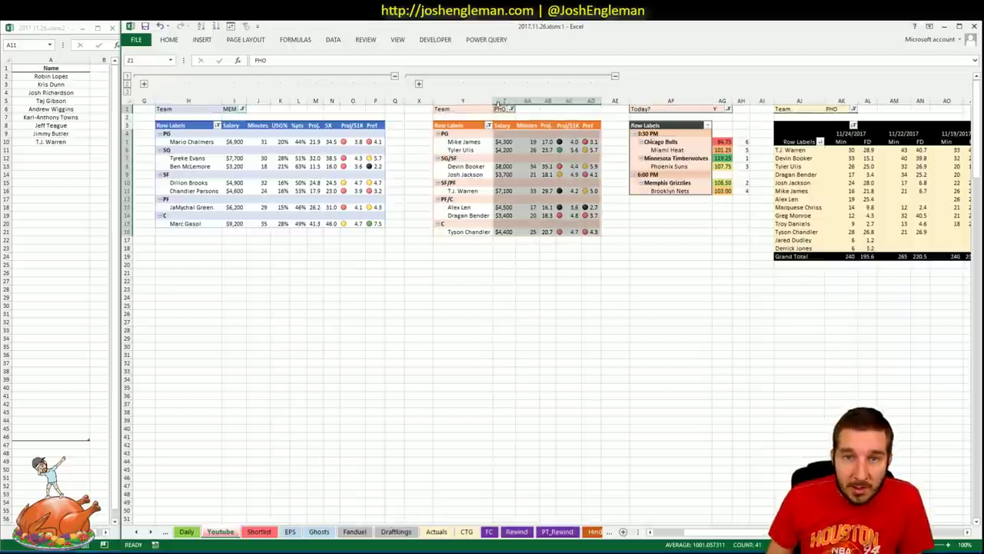
{"action": "type", "text": "MEM"}
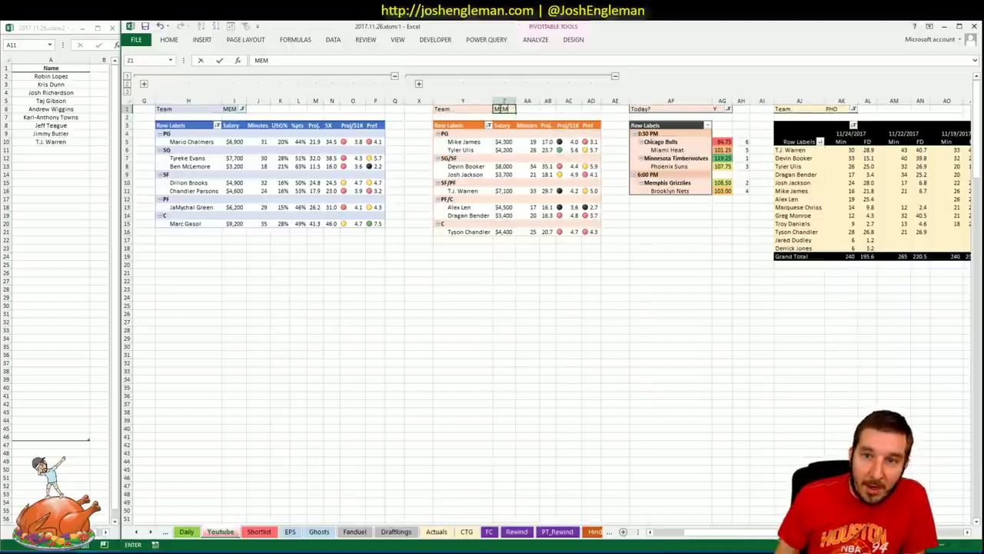
{"action": "key", "text": "Return"}
{"action": "left_click", "coordinate": [851, 110]}
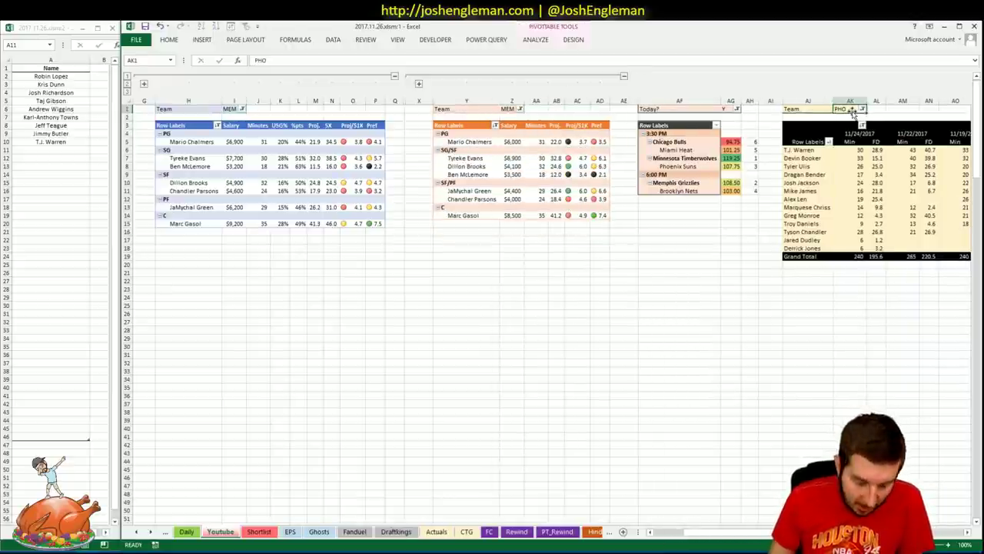
{"action": "type", "text": "MEM"}
{"action": "key", "text": "Return"}
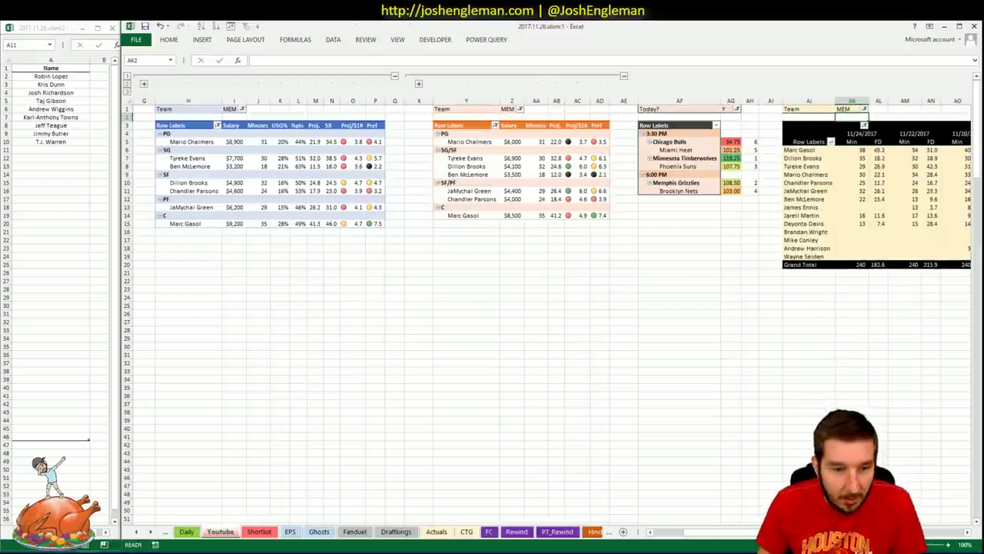
{"action": "mouse_move", "coordinate": [54, 552]}
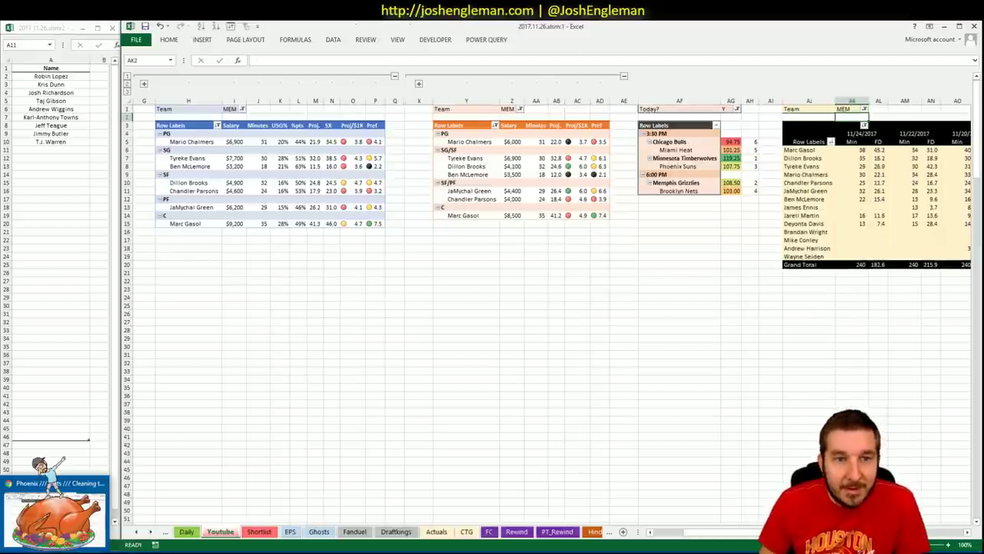
{"action": "left_click", "coordinate": [54, 499]}
- Open the Memphis Grizzlies page, select its shooting-frequency rows, and bring up Excel's CTG sheet
{"action": "left_click", "coordinate": [250, 104]}
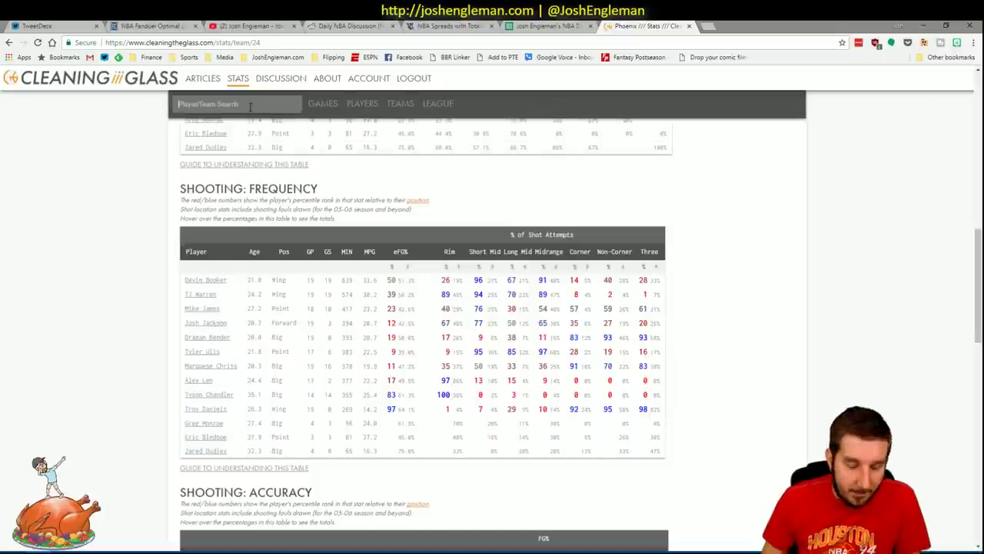
{"action": "type", "text": "Memphis Grizzlies"}
{"action": "key", "text": "Return"}
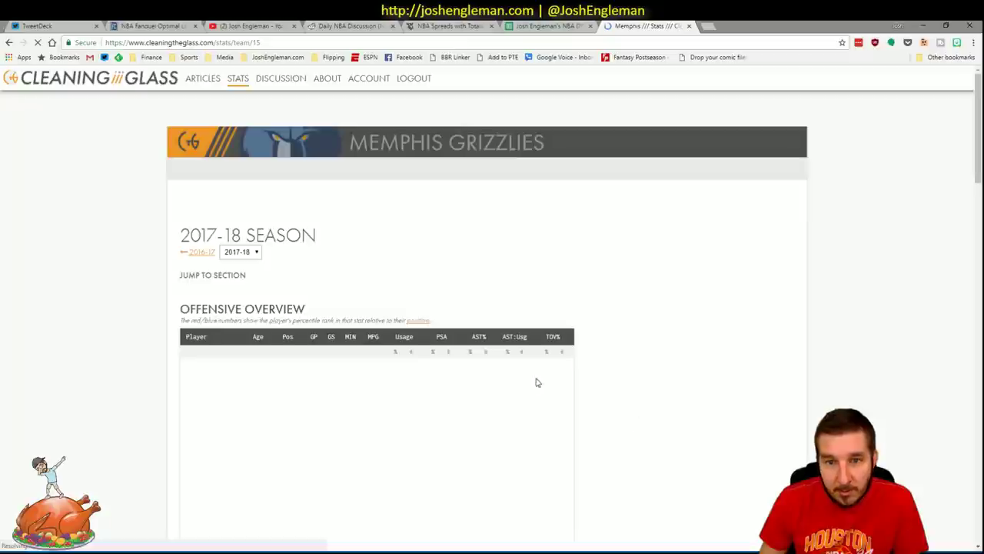
{"action": "scroll", "coordinate": [615, 358], "scroll_direction": "down", "scroll_amount": 5}
{"action": "scroll", "coordinate": [615, 358], "scroll_direction": "down", "scroll_amount": 3}
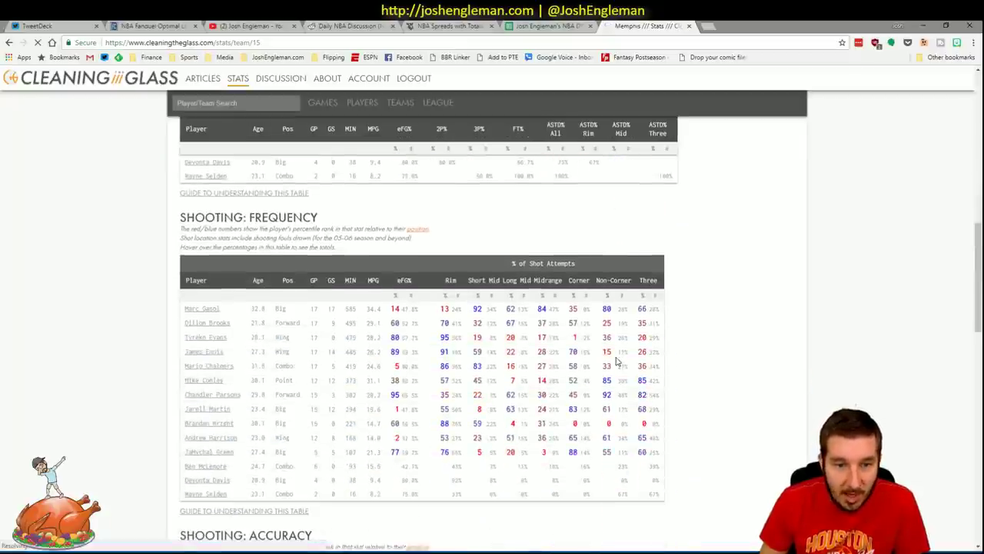
{"action": "mouse_move", "coordinate": [633, 493]}
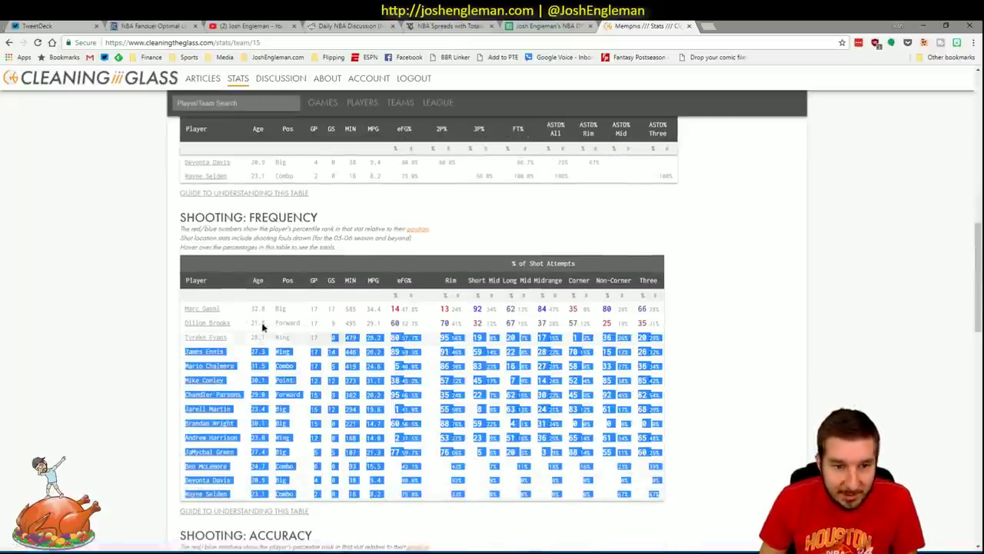
{"action": "left_click_drag", "start_coordinate": [249, 323], "coordinate": [184, 318]}
{"action": "key", "text": "alt+Tab"}
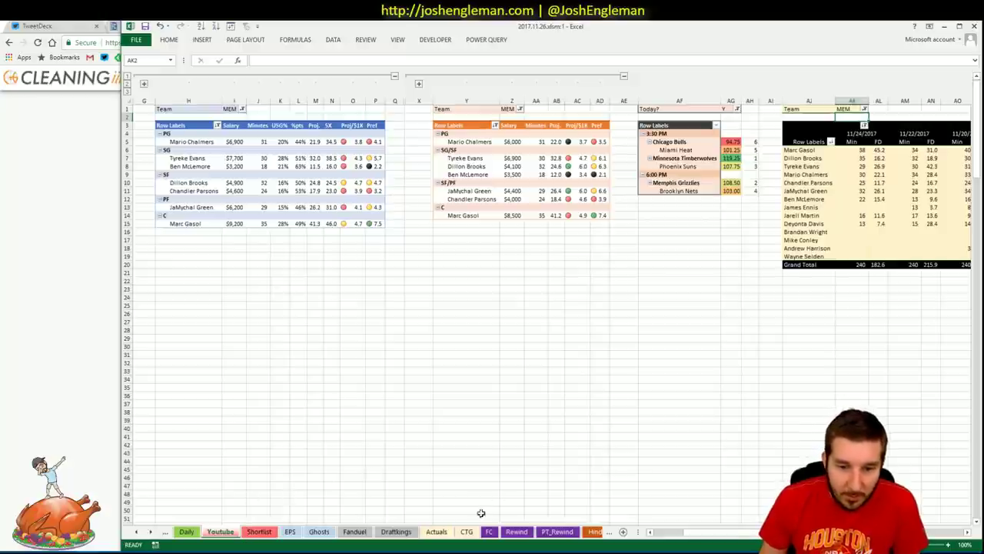
{"action": "left_click", "coordinate": [466, 531]}
- Choose BKN from the CTG sheet's U5 opponent dropdown and check Marc Gasol's three-point shot share
{"action": "left_click", "coordinate": [273, 140]}
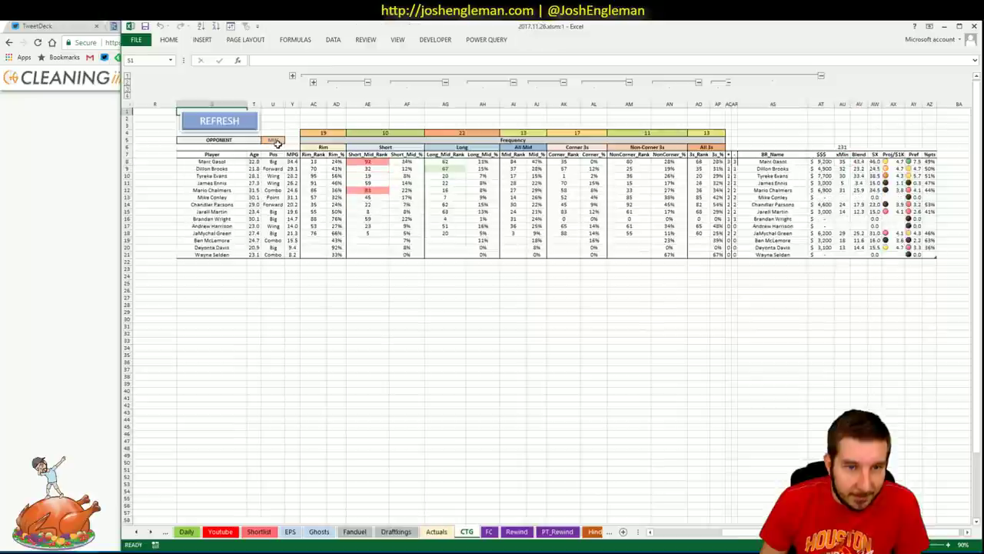
{"action": "left_click", "coordinate": [220, 532]}
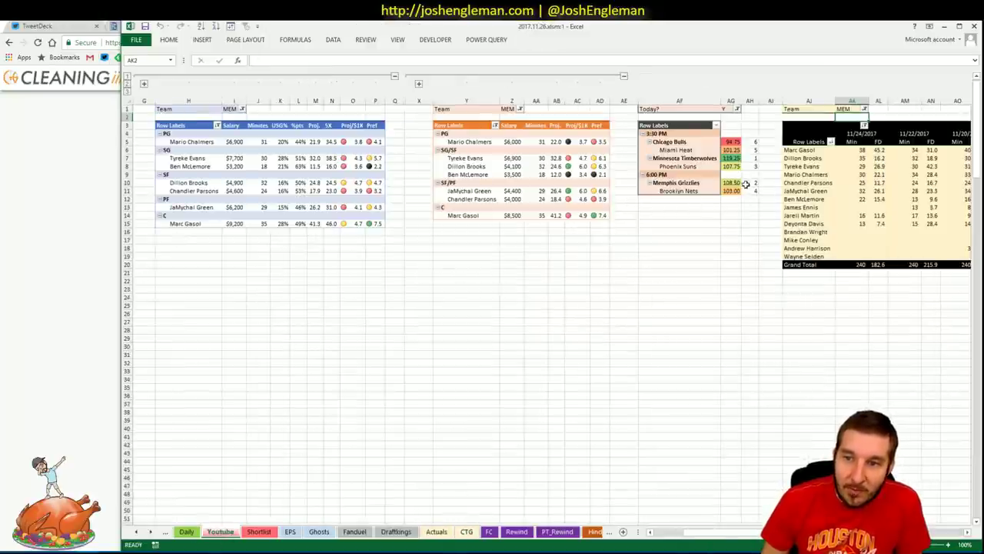
{"action": "left_click", "coordinate": [470, 533]}
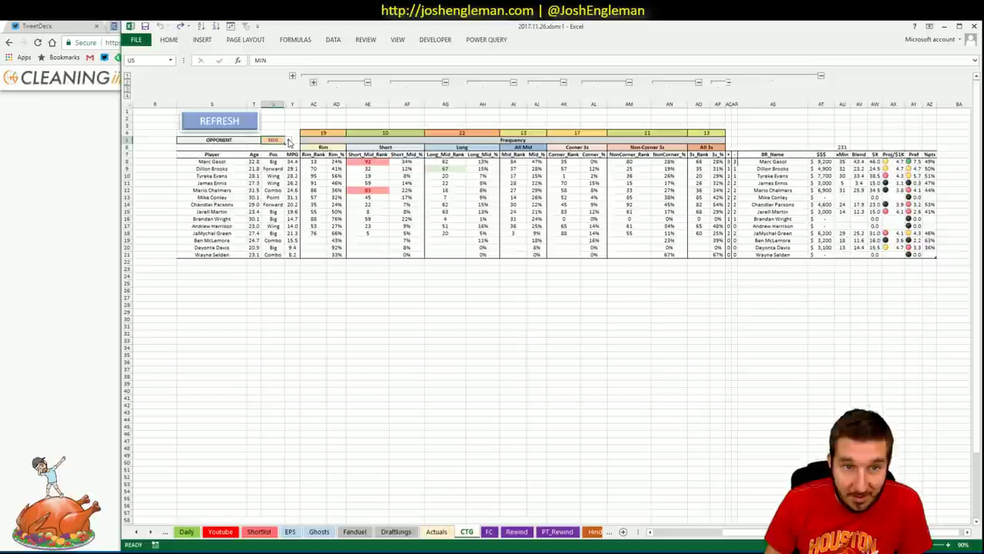
{"action": "left_click", "coordinate": [288, 140]}
{"action": "scroll", "coordinate": [276, 170], "scroll_direction": "down", "scroll_amount": 2}
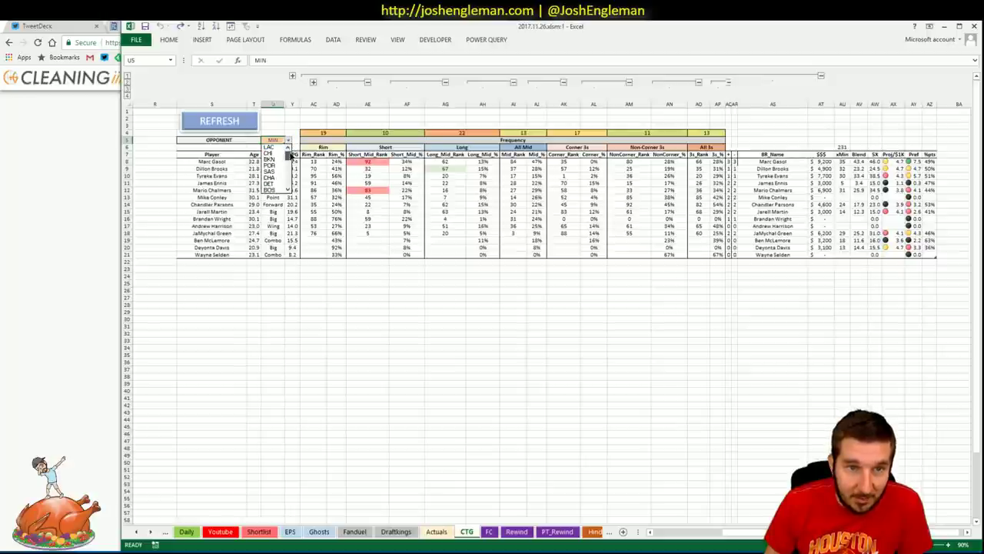
{"action": "left_click", "coordinate": [270, 162]}
{"action": "left_click", "coordinate": [305, 306]}
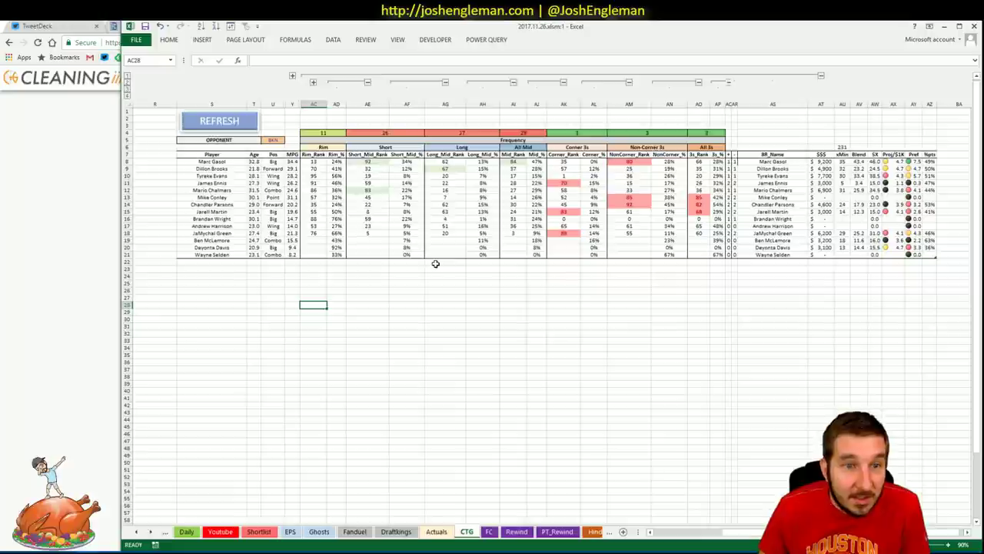
{"action": "left_click", "coordinate": [714, 162]}
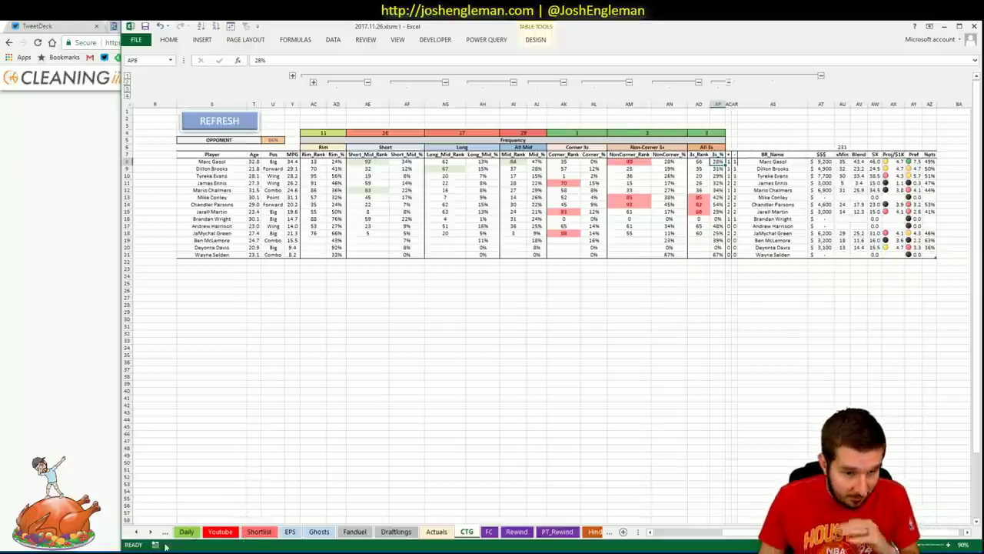
- Enter Marc Gasol into A11 of the shortlist window, then go back to the CTG table
{"action": "left_click", "coordinate": [84, 508]}
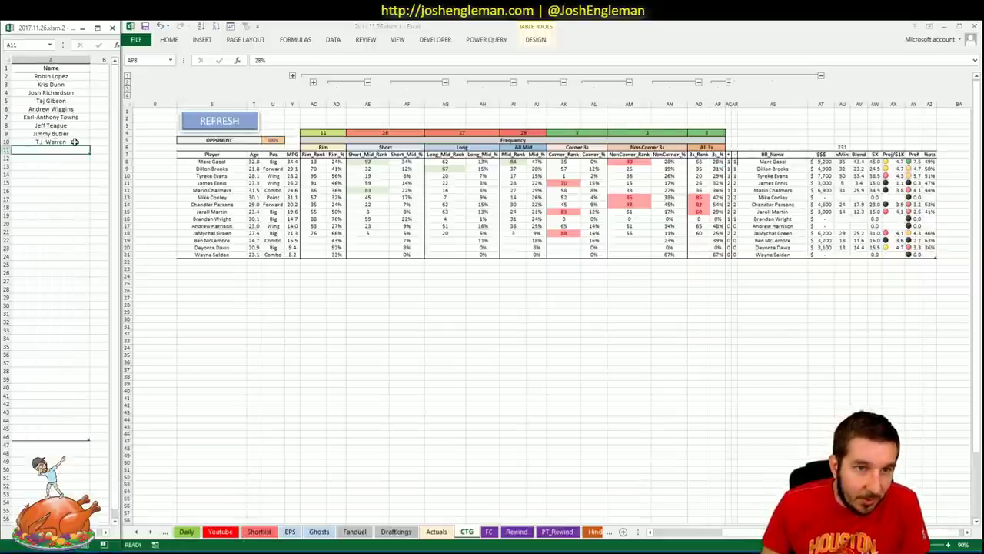
{"action": "type", "text": "Marc Gasol"}
{"action": "key", "text": "Return"}
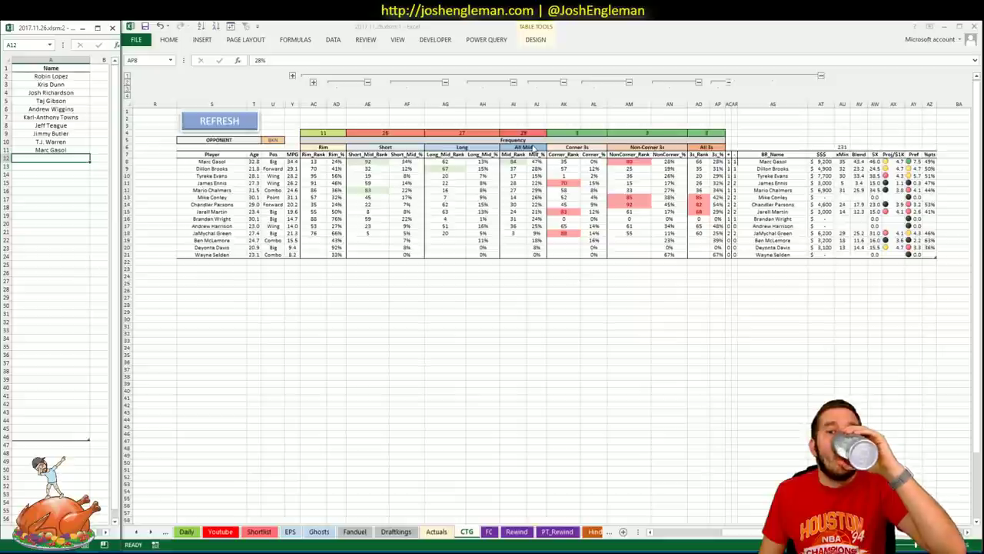
{"action": "left_click", "coordinate": [538, 183]}
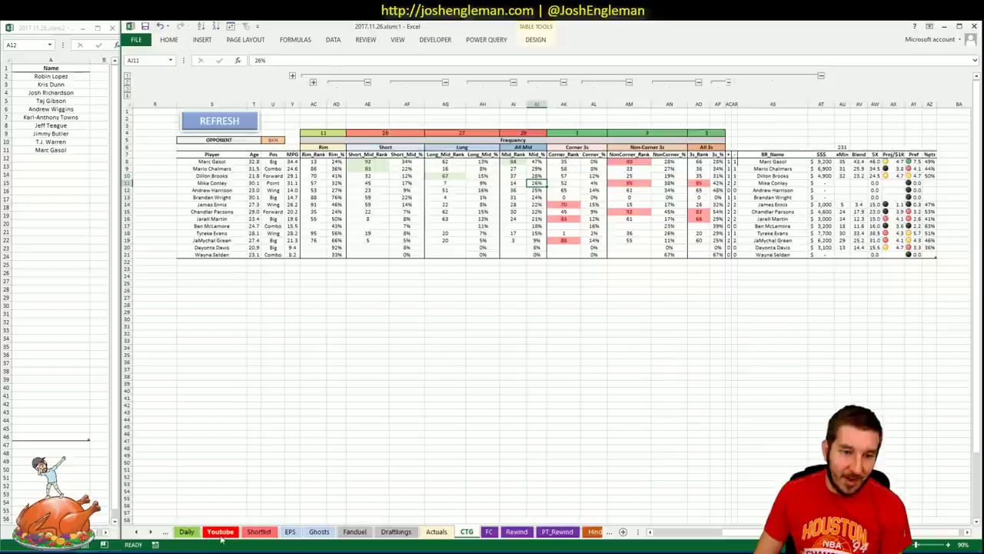
{"action": "left_click", "coordinate": [186, 531]}
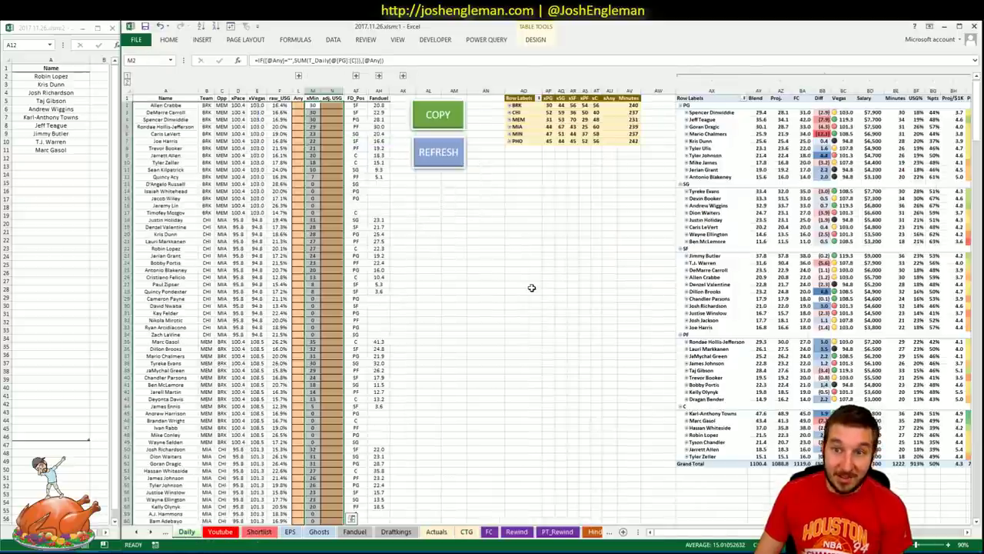
{"action": "scroll", "coordinate": [535, 287], "scroll_direction": "right", "scroll_amount": 5}
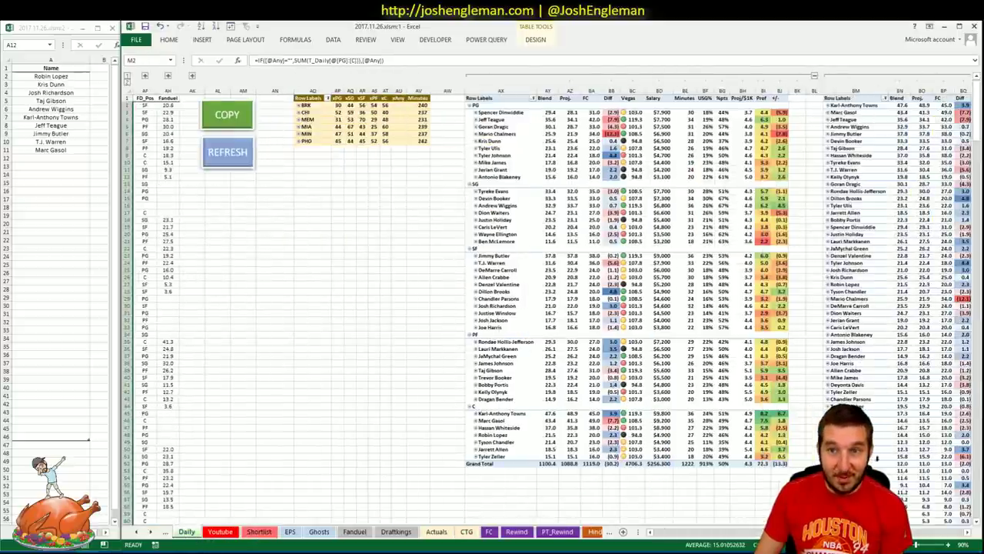
{"action": "left_click_drag", "start_coordinate": [536, 136], "coordinate": [787, 133]}
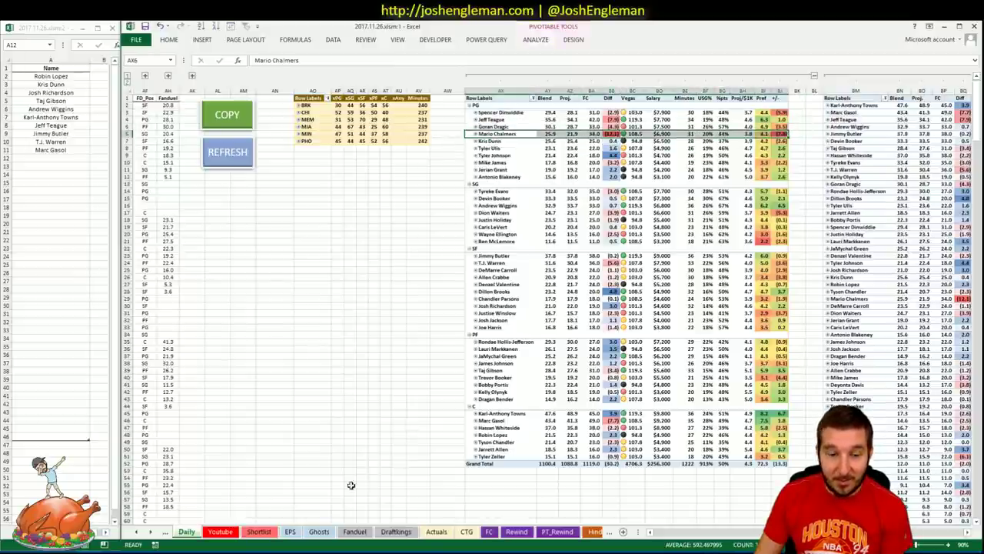
{"action": "left_click", "coordinate": [235, 537]}
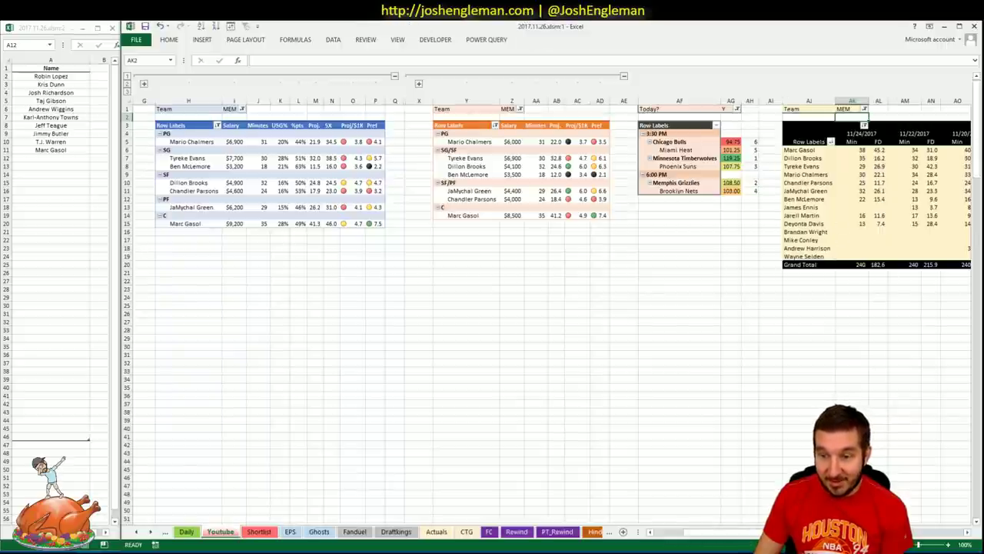
{"action": "scroll", "coordinate": [538, 308], "scroll_direction": "right", "scroll_amount": 6}
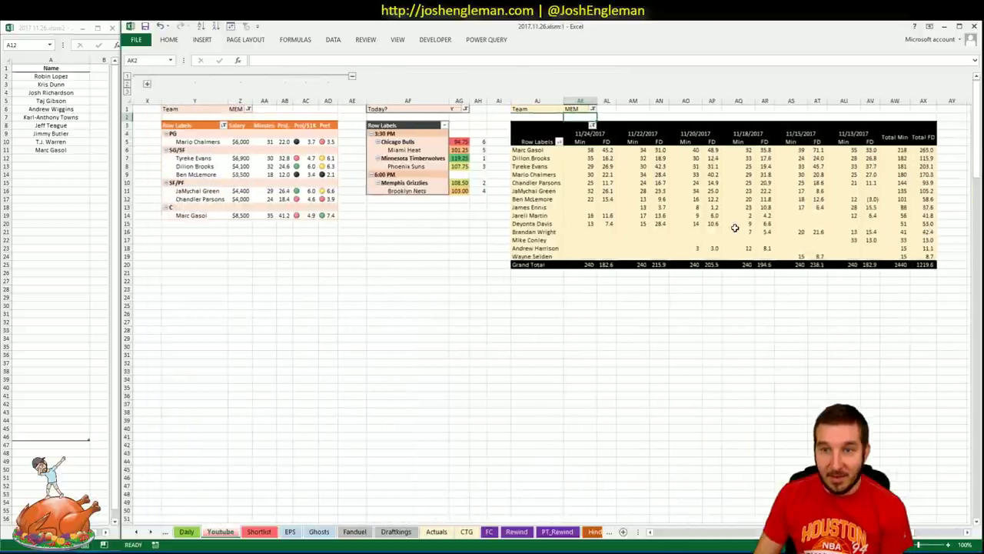
{"action": "left_click", "coordinate": [712, 175]}
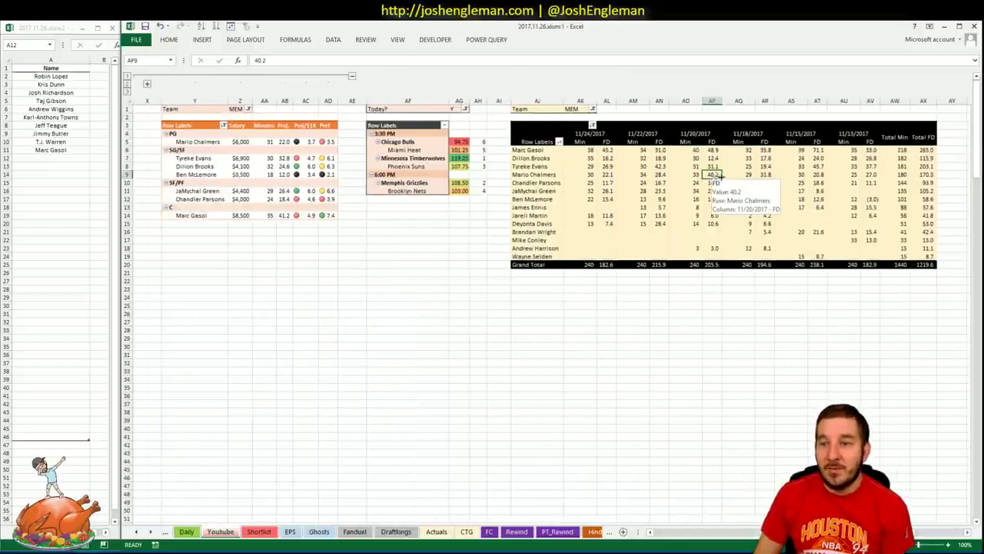
{"action": "left_click", "coordinate": [767, 176]}
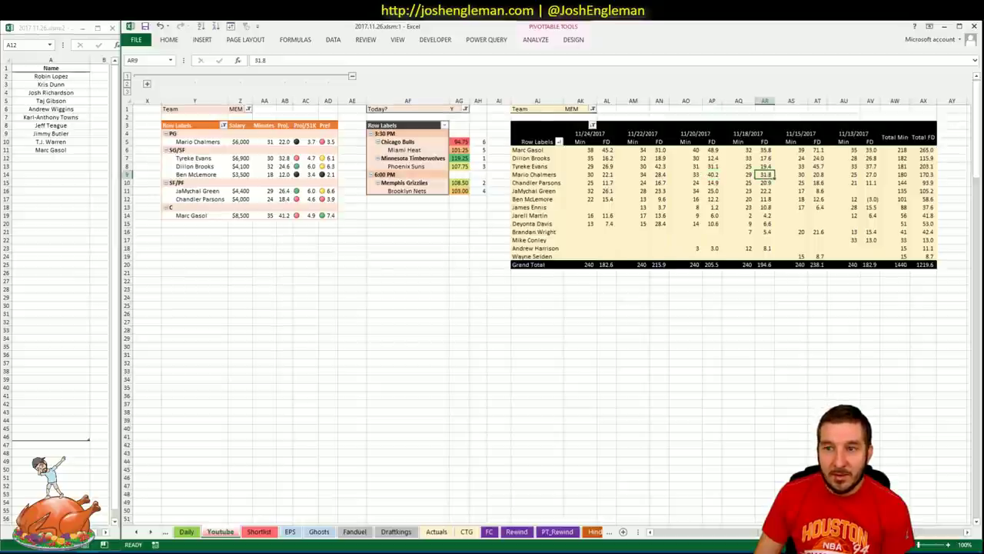
{"action": "scroll", "coordinate": [551, 296], "scroll_direction": "left", "scroll_amount": 3}
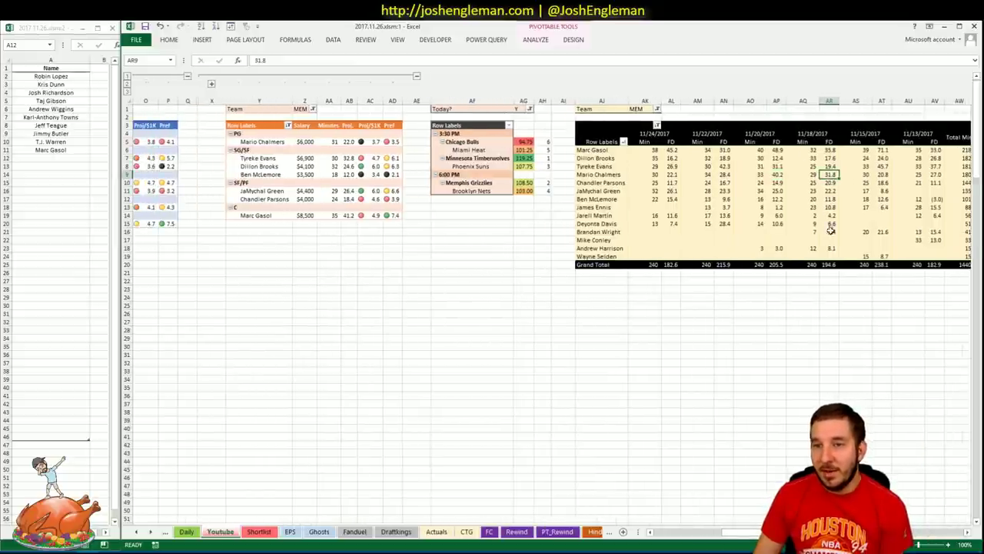
{"action": "scroll", "coordinate": [551, 297], "scroll_direction": "left", "scroll_amount": 5}
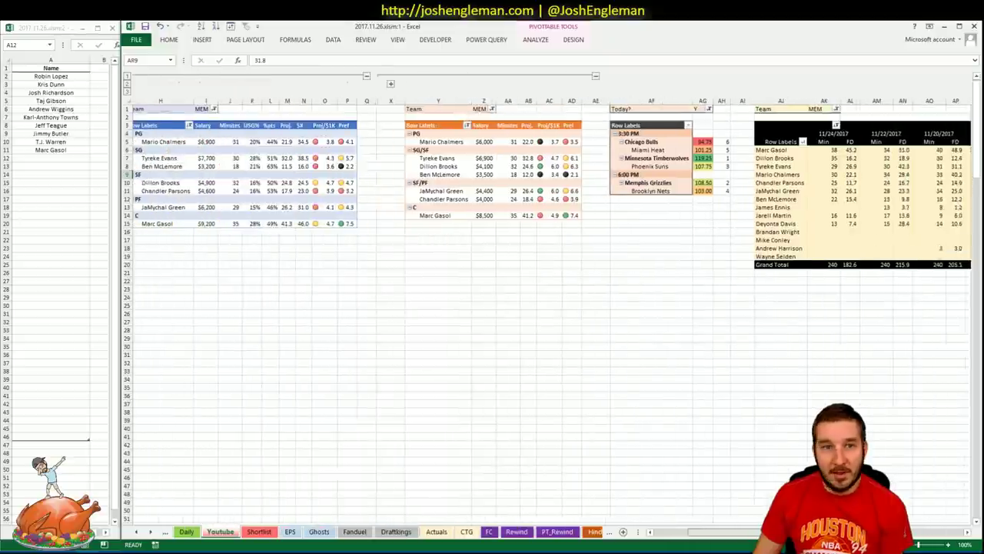
{"action": "scroll", "coordinate": [551, 296], "scroll_direction": "right", "scroll_amount": 5}
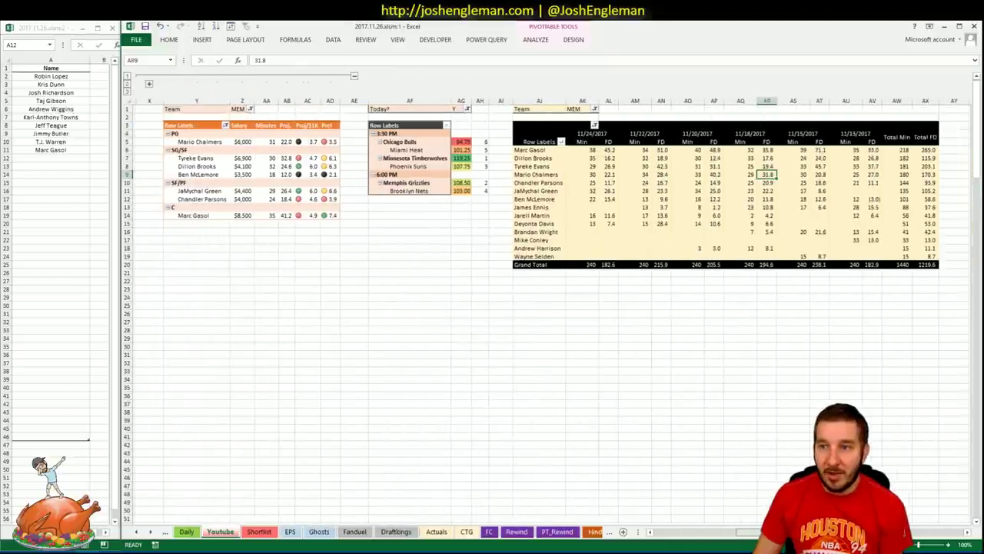
{"action": "scroll", "coordinate": [482, 433], "scroll_direction": "left", "scroll_amount": 5}
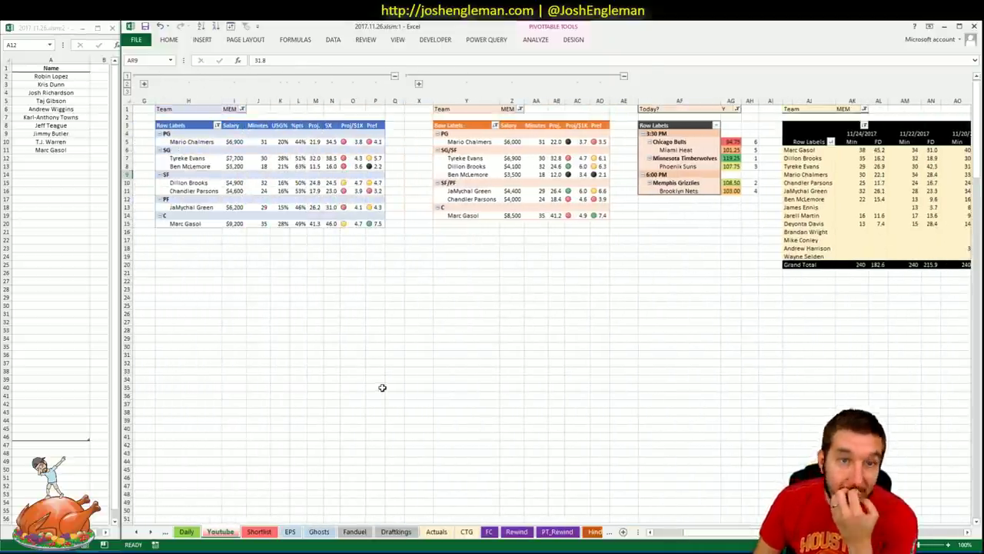
{"action": "left_click", "coordinate": [467, 531]}
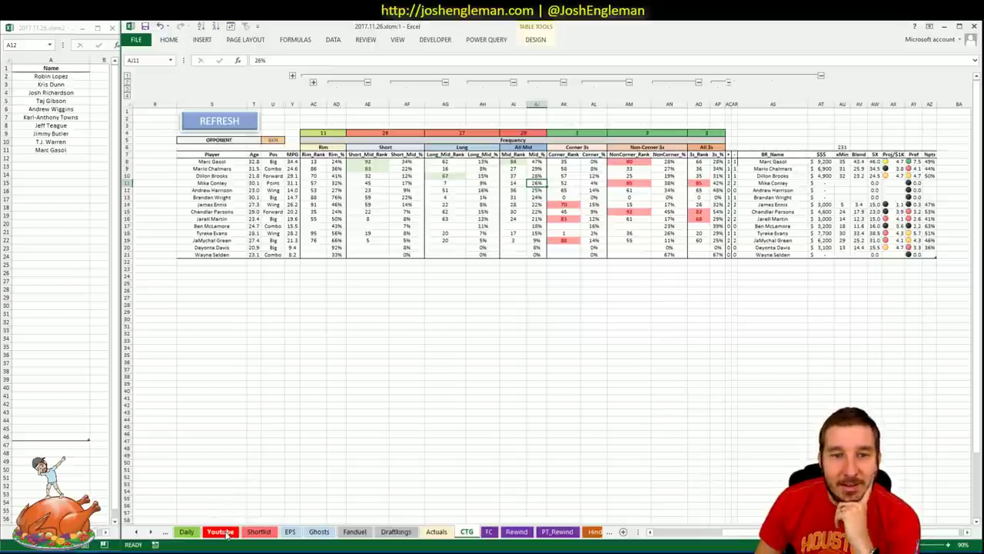
- After checking his mid-range share, enter Dillon Brooks in shortlist cell A12 and return to the Youtube sheet
{"action": "left_click", "coordinate": [535, 176]}
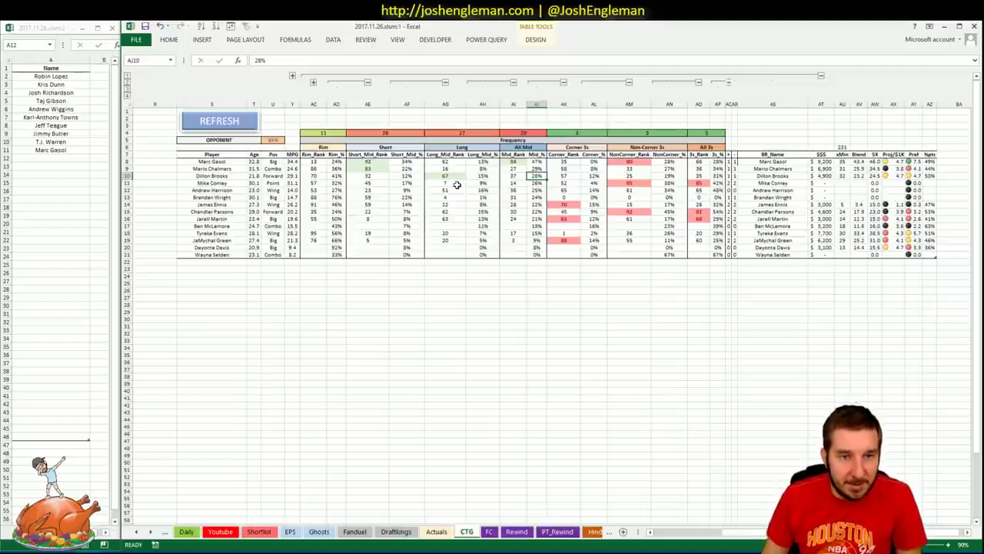
{"action": "left_click", "coordinate": [72, 158]}
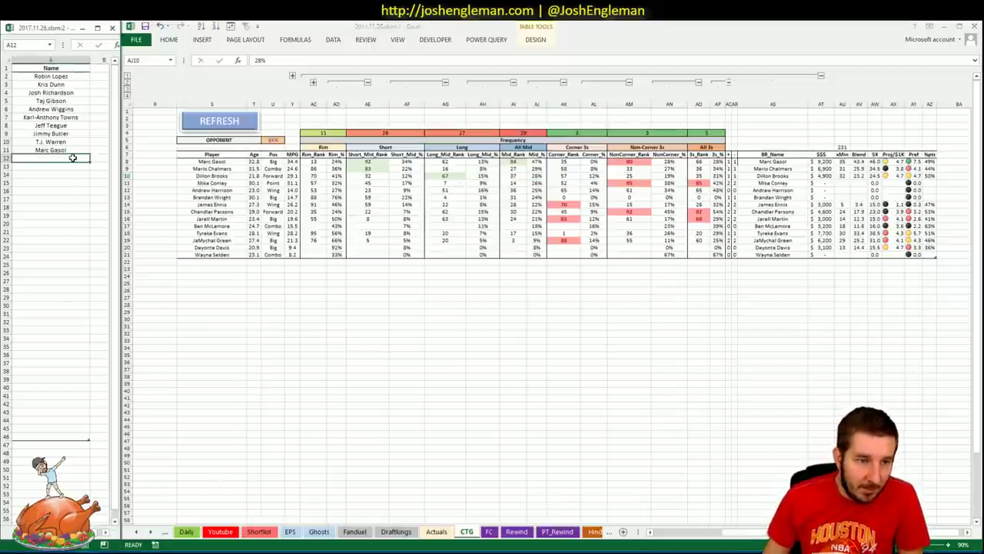
{"action": "double_click", "coordinate": [72, 157]}
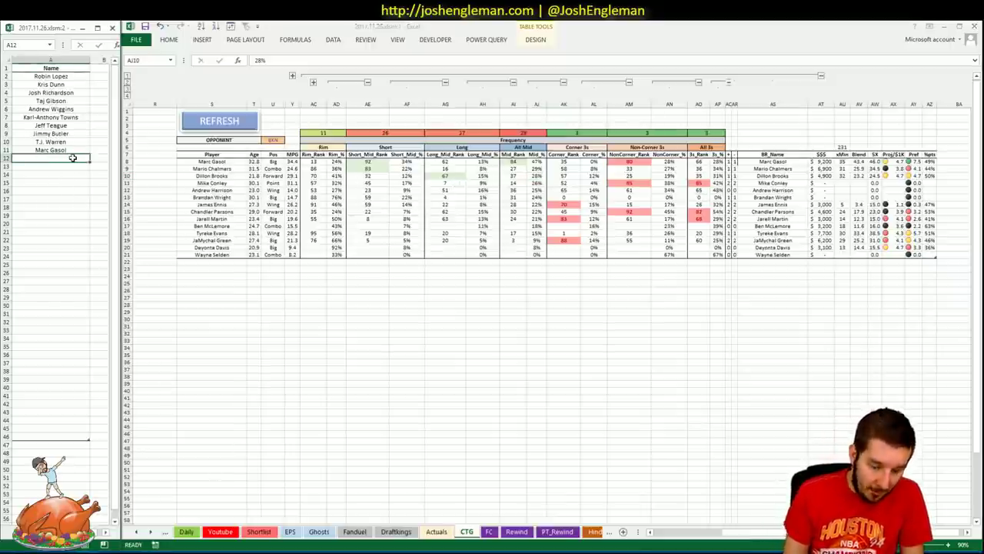
{"action": "type", "text": "Dillon Brooks"}
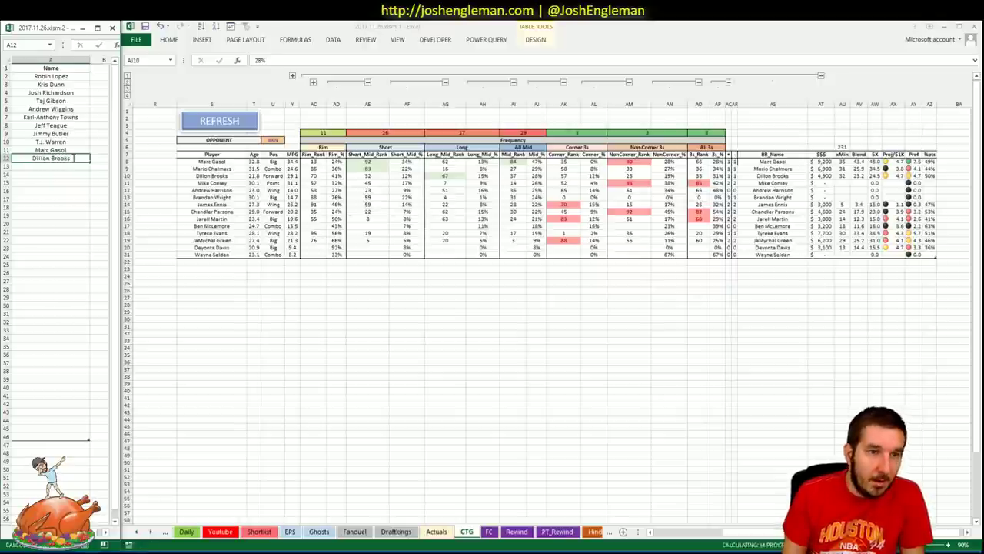
{"action": "key", "text": "Return"}
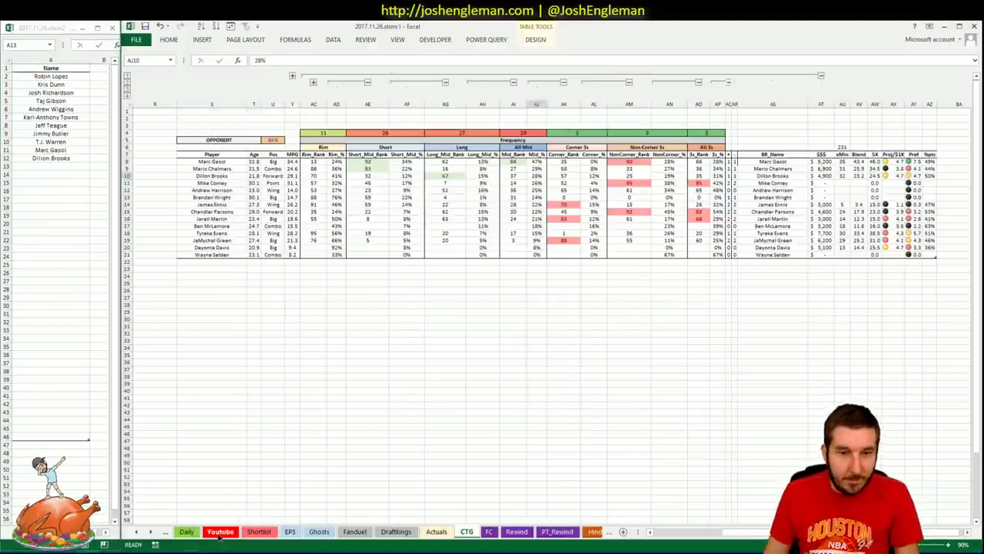
{"action": "left_click", "coordinate": [218, 532]}
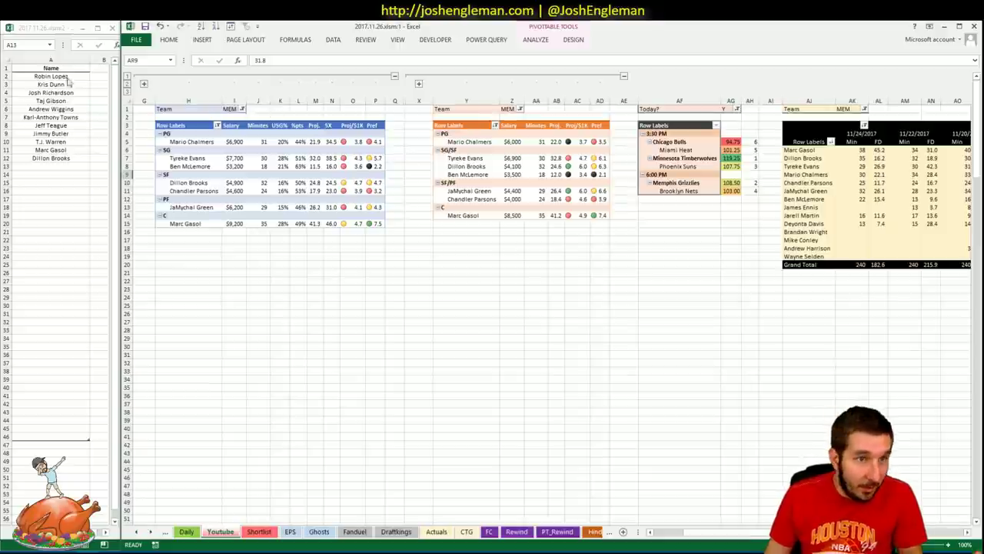
{"action": "left_click", "coordinate": [505, 271]}
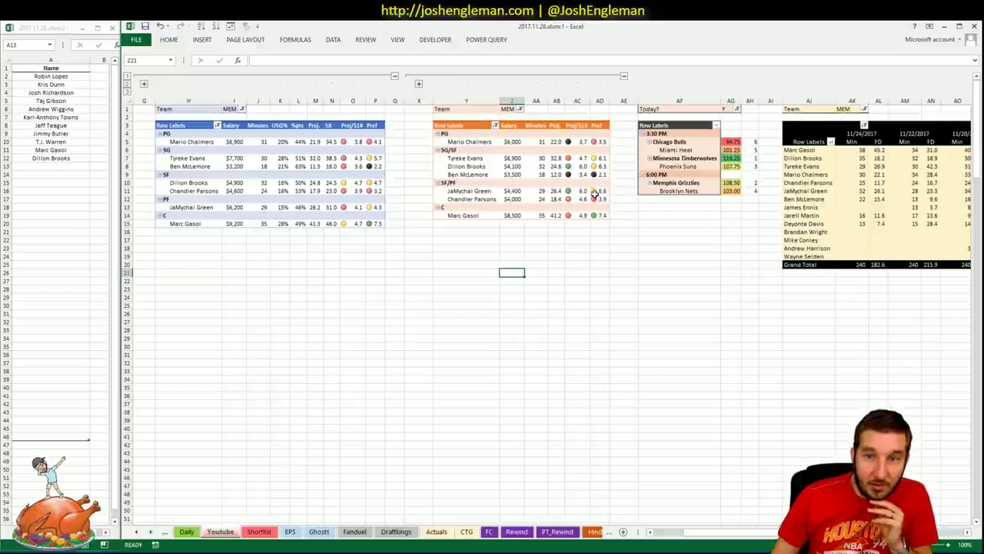
{"action": "left_click", "coordinate": [513, 190]}
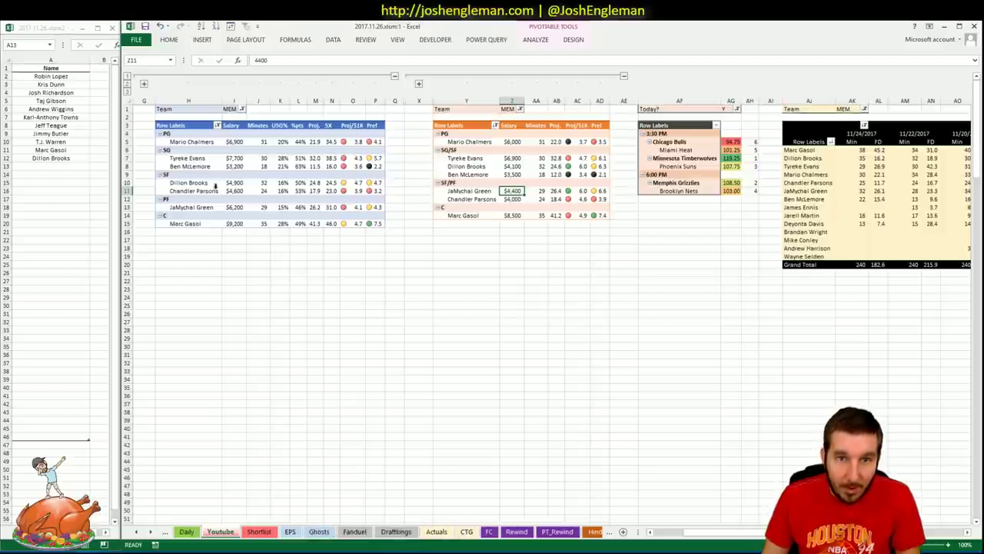
- Change the Team filter of the I1, Z1 and AK1 pivot tables from MEM to BRK
{"action": "left_click", "coordinate": [230, 108]}
{"action": "left_click", "coordinate": [242, 110]}
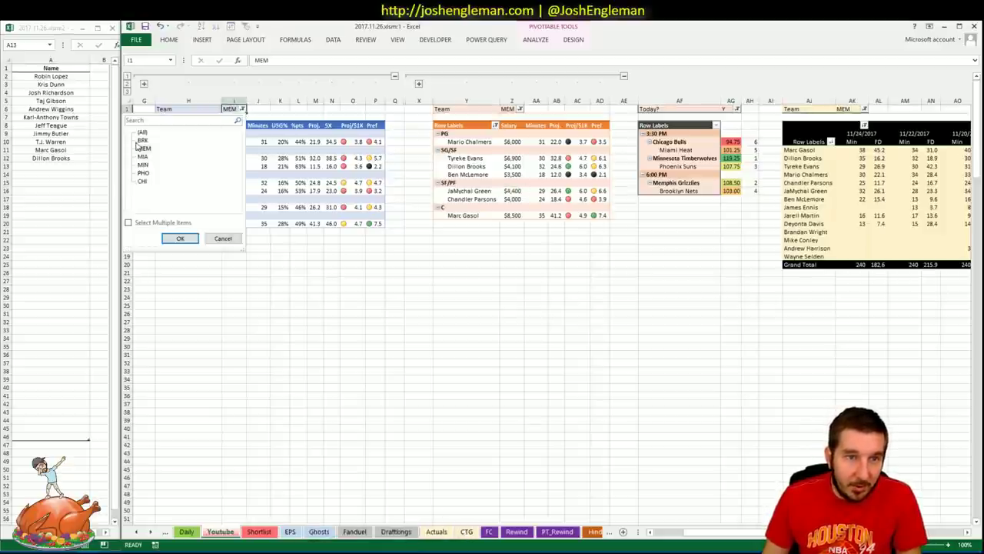
{"action": "left_click", "coordinate": [142, 140]}
{"action": "left_click", "coordinate": [180, 239]}
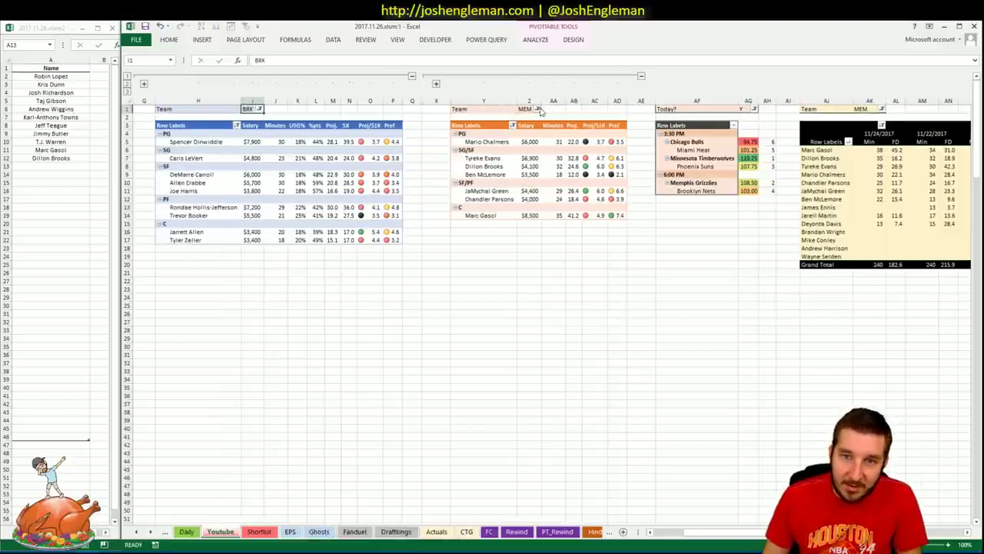
{"action": "left_click", "coordinate": [540, 110]}
{"action": "left_click", "coordinate": [439, 140]}
{"action": "left_click", "coordinate": [469, 236]}
{"action": "left_click", "coordinate": [899, 110]}
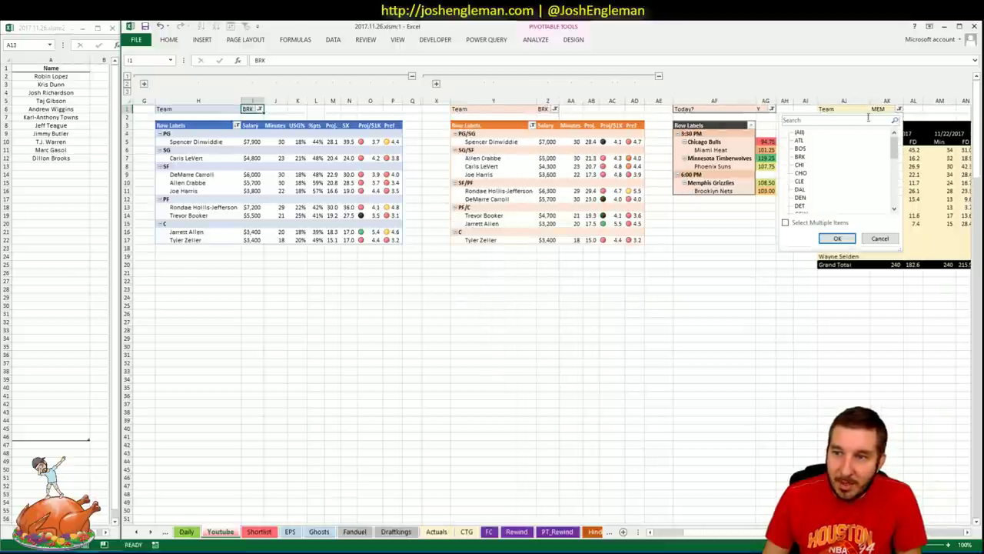
{"action": "left_click", "coordinate": [800, 156]}
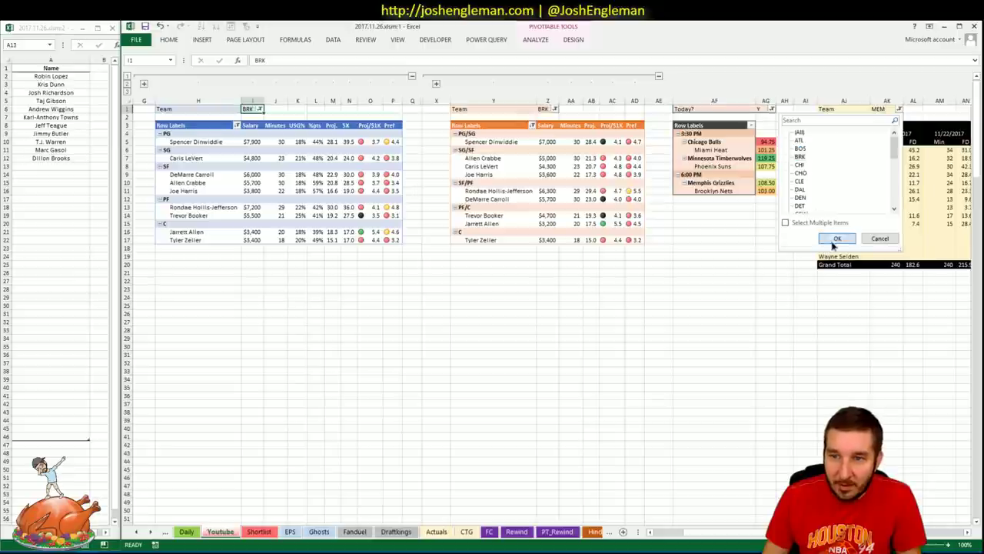
{"action": "left_click", "coordinate": [837, 239]}
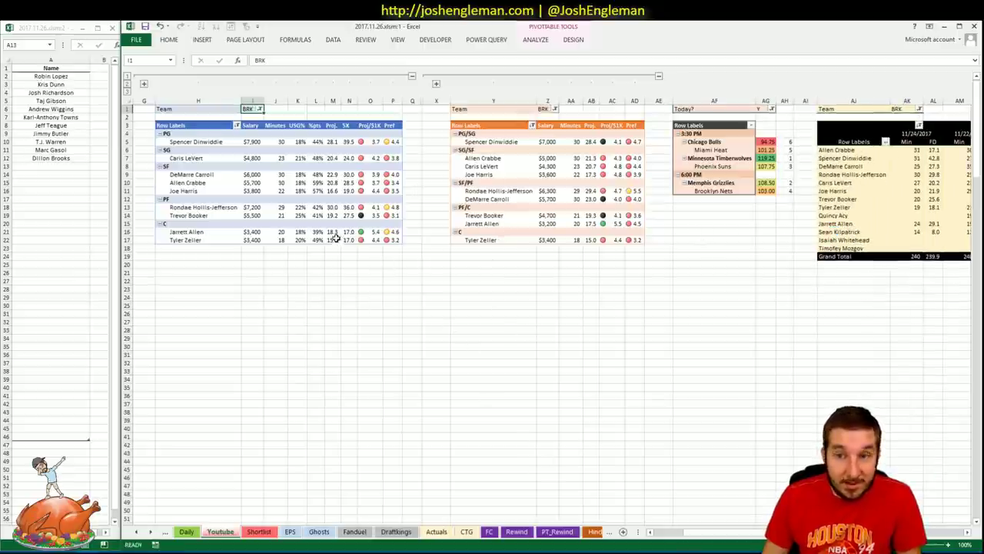
{"action": "left_click", "coordinate": [310, 297]}
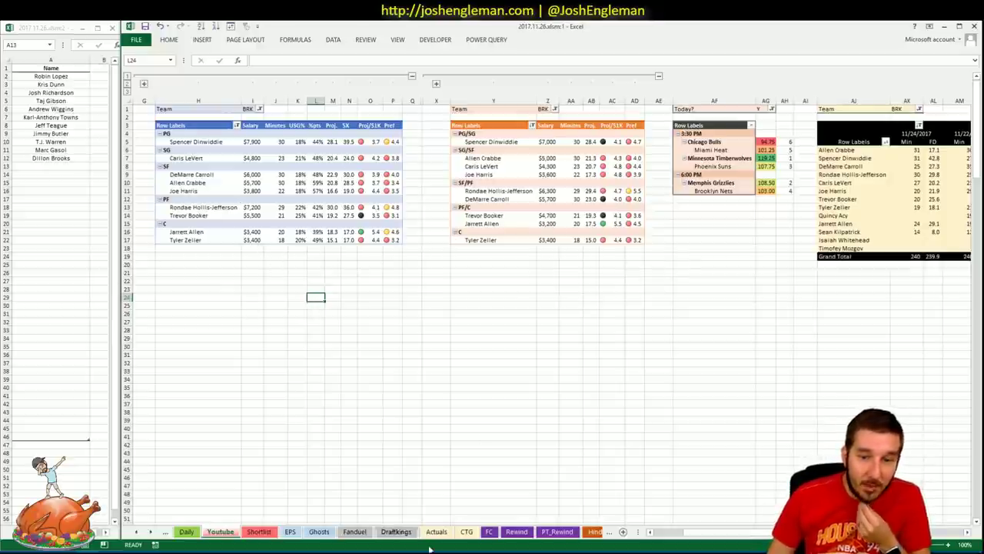
- Search 'nets' on Cleaning the Glass and select the Brooklyn Nets' Shooting: Frequency table rows
{"action": "key", "text": "alt+Tab"}
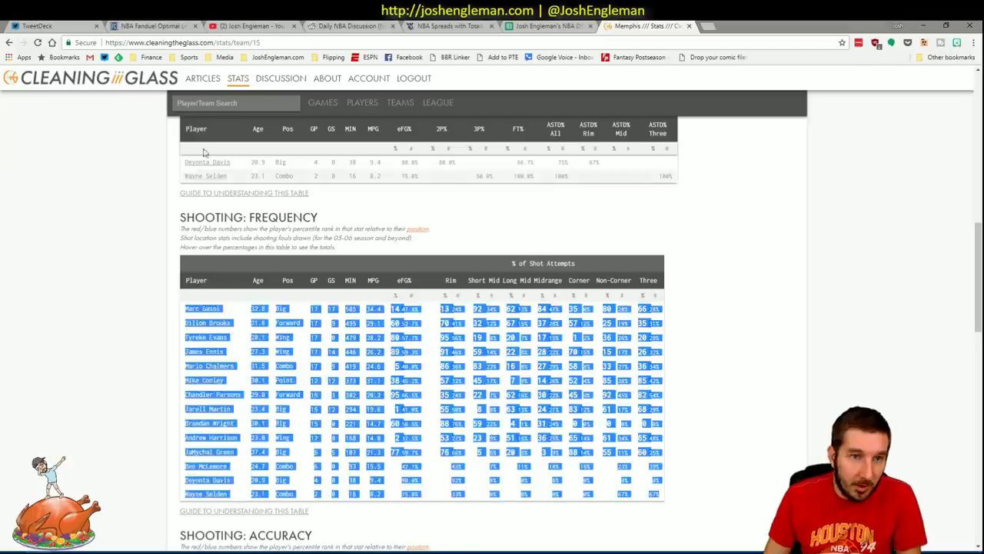
{"action": "left_click", "coordinate": [228, 105]}
{"action": "type", "text": "nets"}
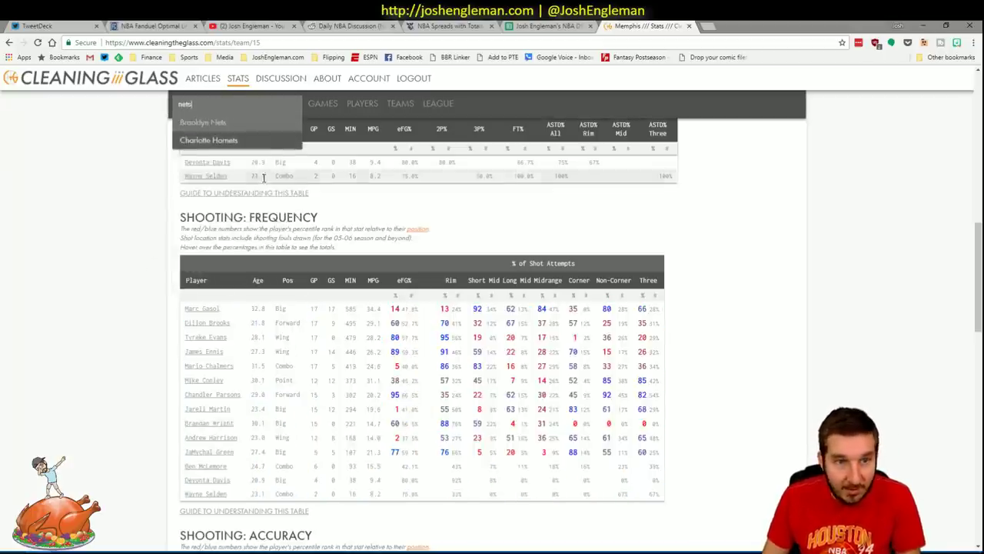
{"action": "key", "text": "Return"}
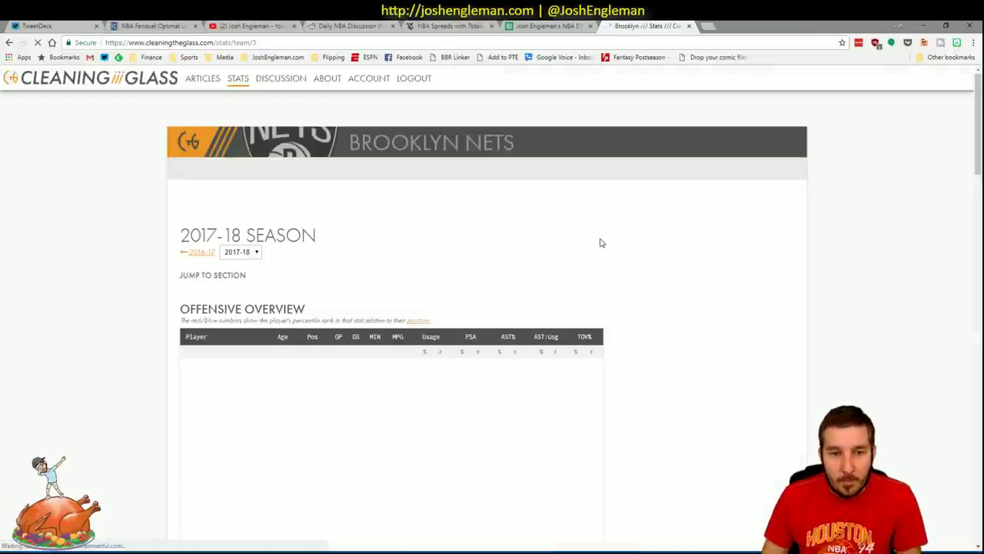
{"action": "scroll", "coordinate": [607, 243], "scroll_direction": "down", "scroll_amount": 8}
{"action": "scroll", "coordinate": [716, 244], "scroll_direction": "down", "scroll_amount": 5}
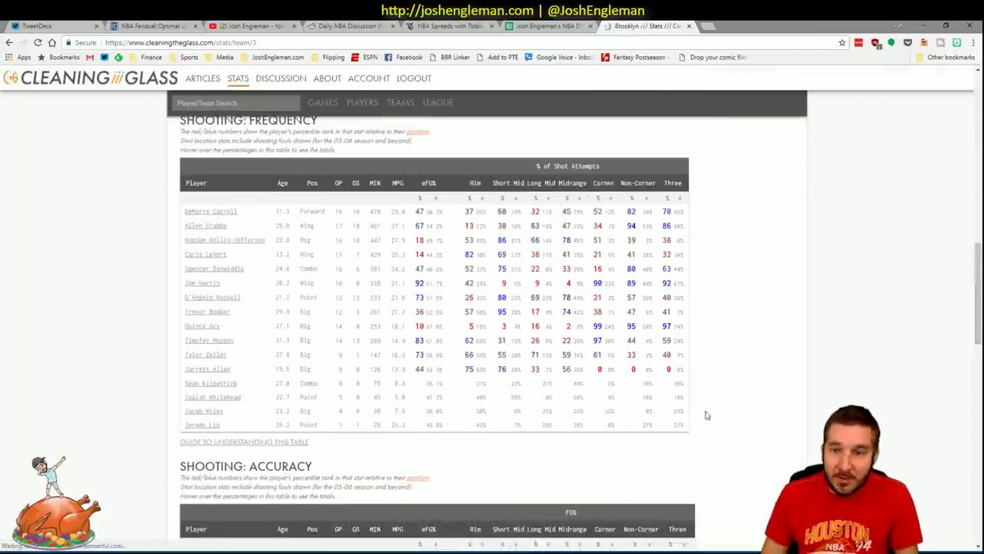
{"action": "mouse_move", "coordinate": [678, 424]}
{"action": "left_click_drag", "start_coordinate": [687, 427], "coordinate": [187, 215]}
- Refresh the CTG sheet with the copied Nets data and set opponent cell U5 to MEM
{"action": "key", "text": "alt+Tab"}
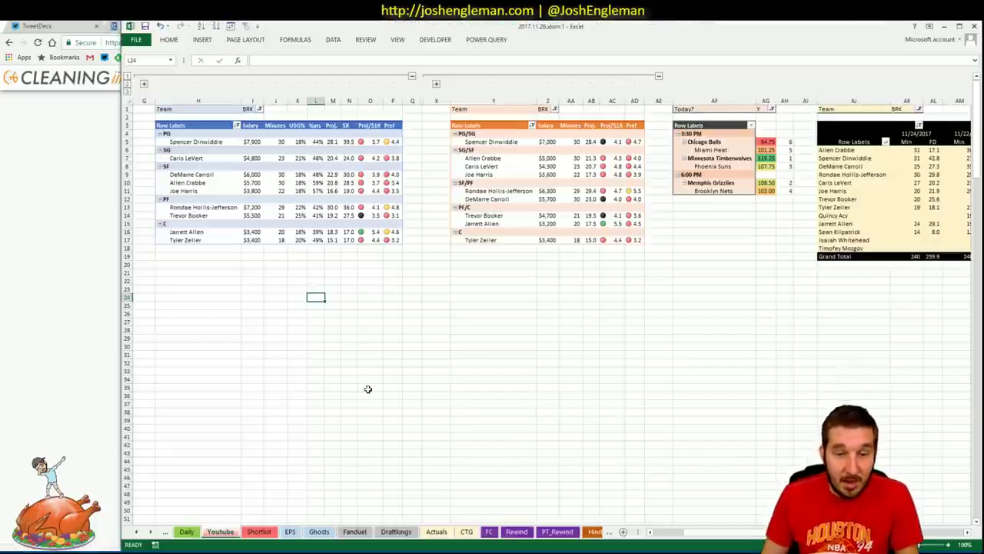
{"action": "left_click", "coordinate": [466, 531]}
{"action": "left_click", "coordinate": [240, 123]}
{"action": "left_click", "coordinate": [273, 140]}
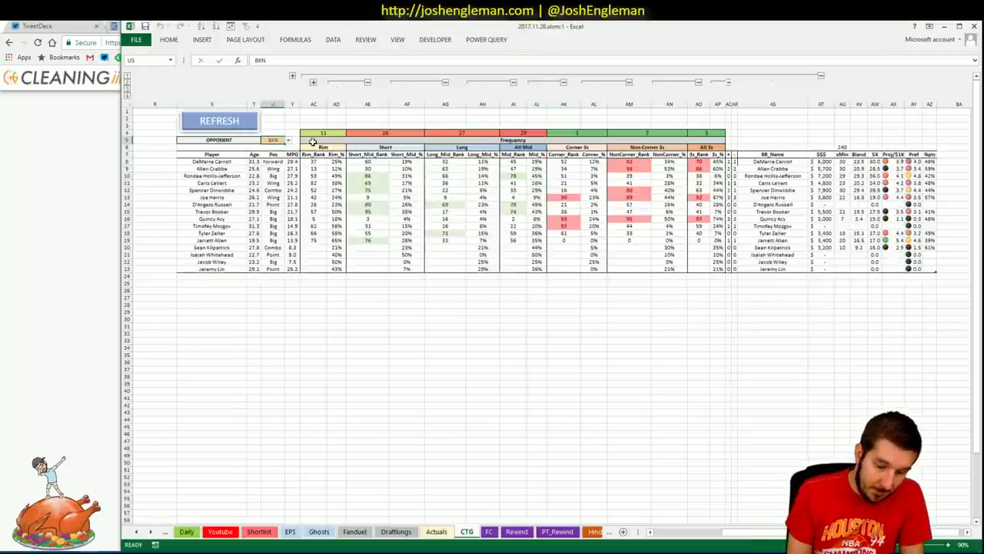
{"action": "type", "text": "MEM"}
{"action": "key", "text": "Return"}
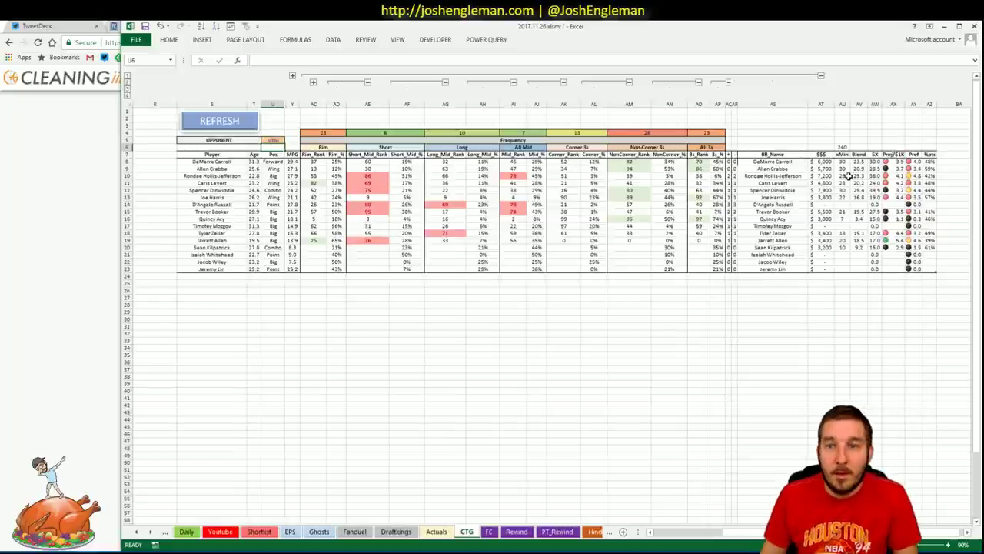
- Sort the NonCorner_% column descending, bringing Allen Crabbe to the top
{"action": "left_click", "coordinate": [671, 167]}
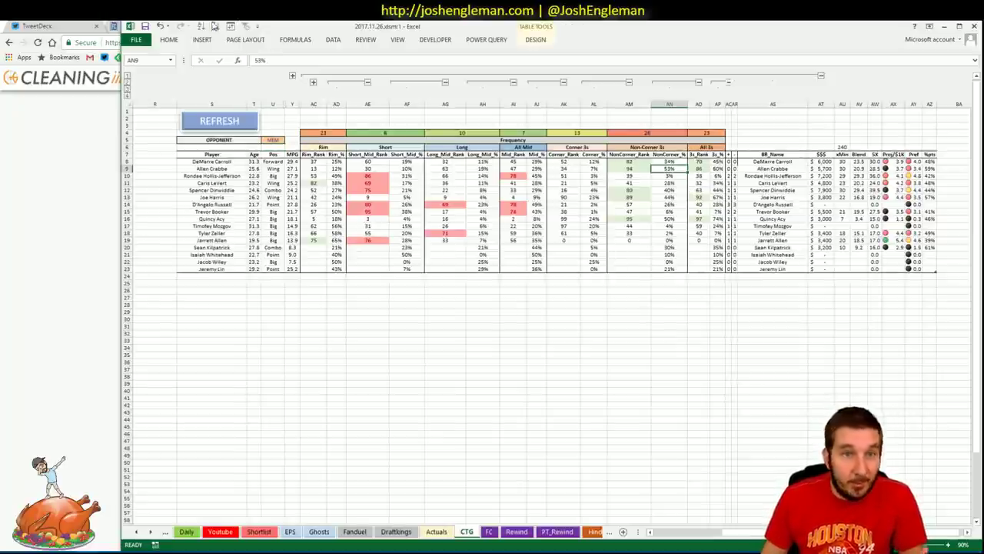
{"action": "left_click", "coordinate": [214, 26]}
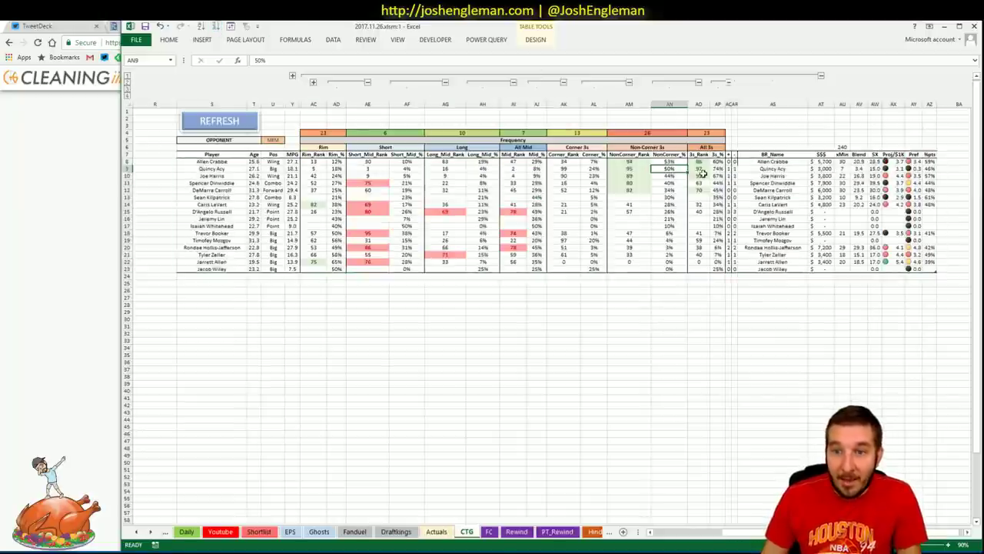
{"action": "left_click", "coordinate": [669, 161]}
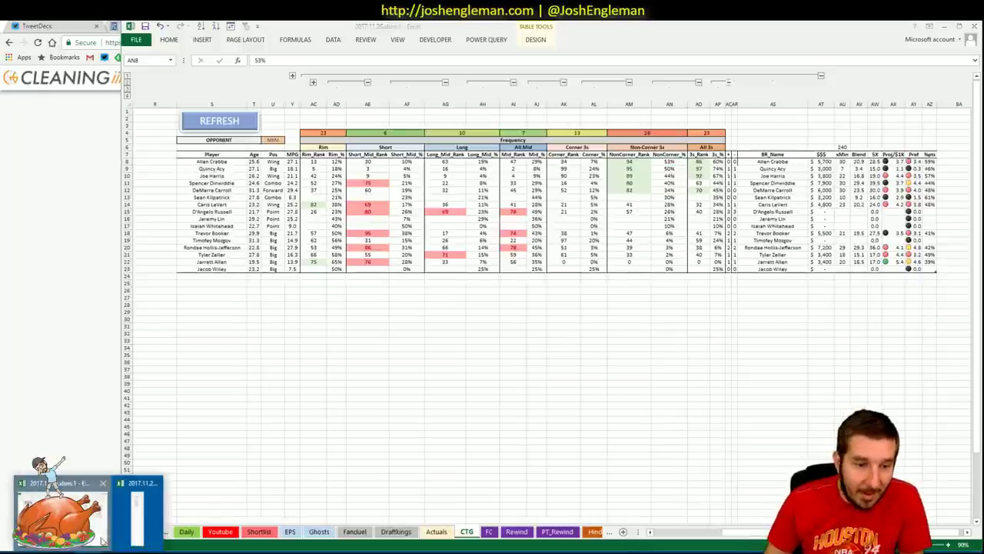
- Enter Allen Crabbe in shortlist cell A13
{"action": "key", "text": "alt+Tab"}
{"action": "type", "text": "Allen Crabbe"}
{"action": "key", "text": "Return"}
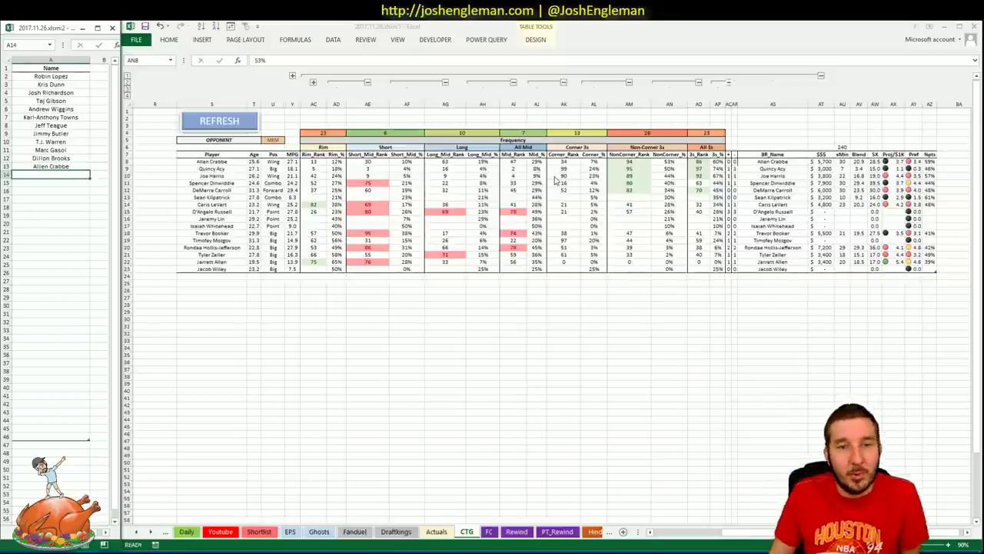
- Review Joe Harris's rim and three-point shares, then add him to the shortlist in A14
{"action": "left_click", "coordinate": [842, 169]}
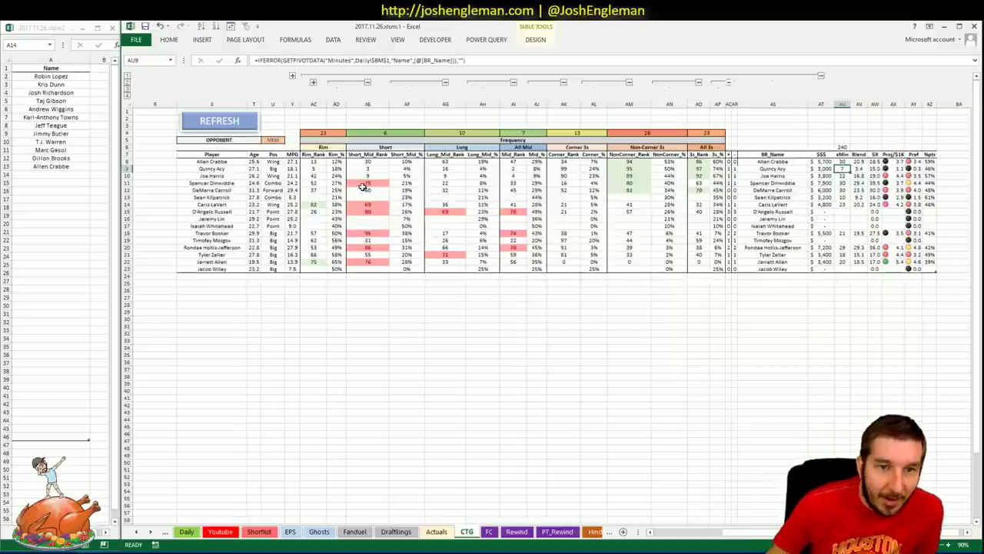
{"action": "left_click", "coordinate": [718, 176]}
{"action": "left_click", "coordinate": [336, 176], "text": "ctrl"}
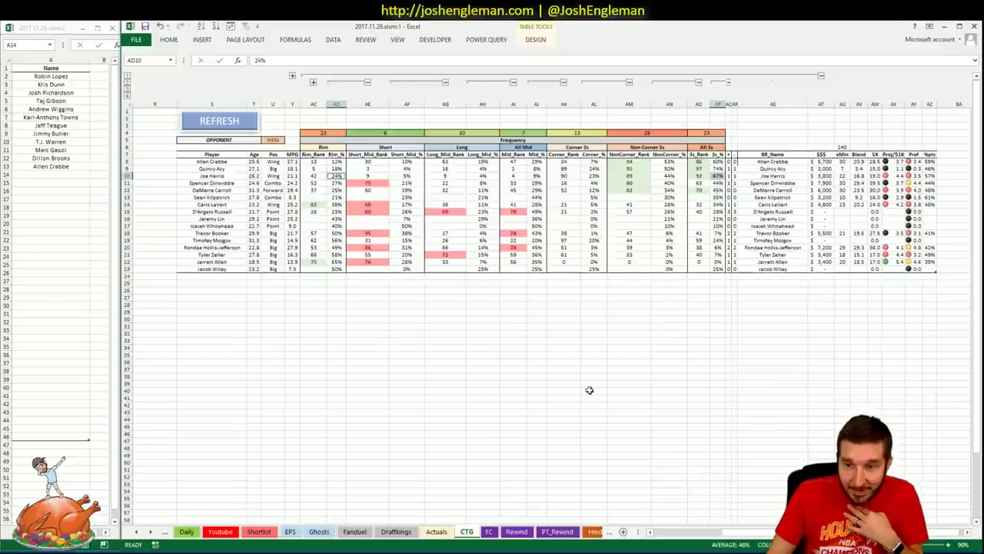
{"action": "left_click", "coordinate": [68, 174]}
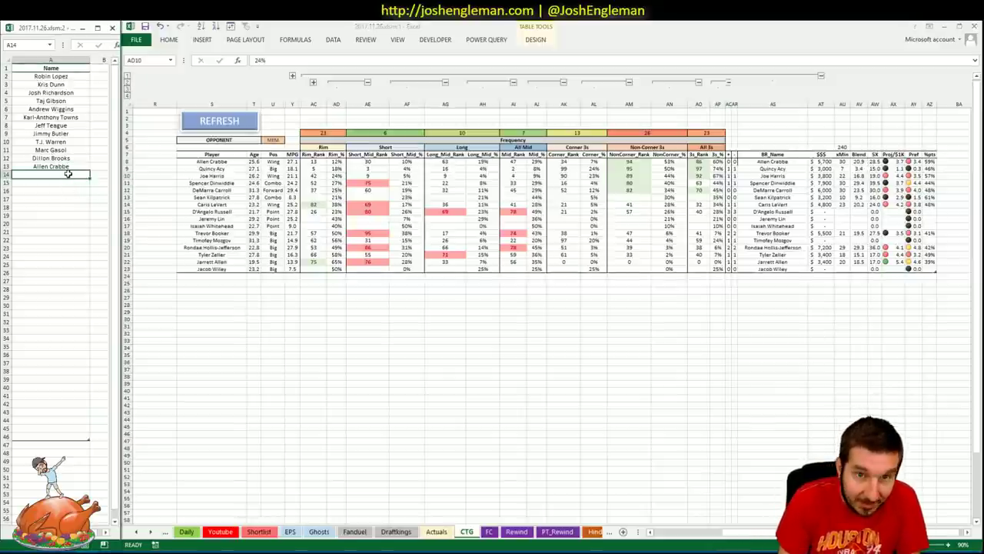
{"action": "type", "text": "Joe Harris"}
{"action": "key", "text": "Return"}
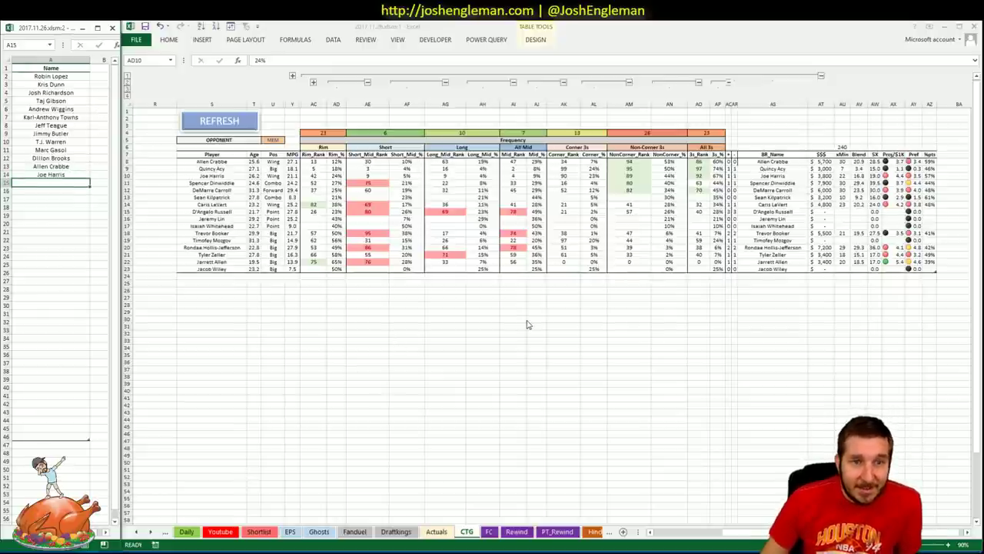
- Highlight Spencer Dinwiddie's and DeMarre Carroll's CTG rows for comparison, then return to the shortlist's next empty row
{"action": "left_click", "coordinate": [507, 306]}
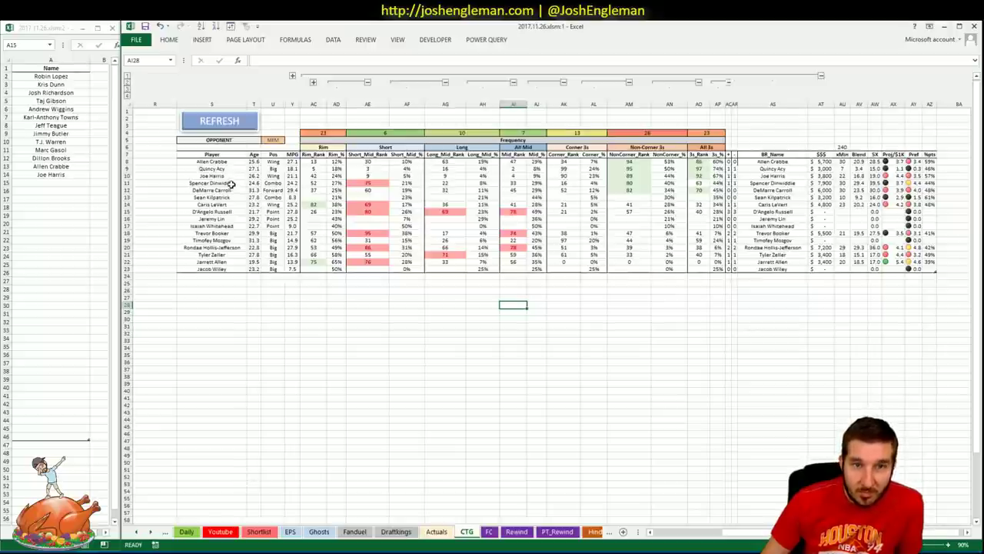
{"action": "left_click_drag", "start_coordinate": [231, 184], "coordinate": [715, 188]}
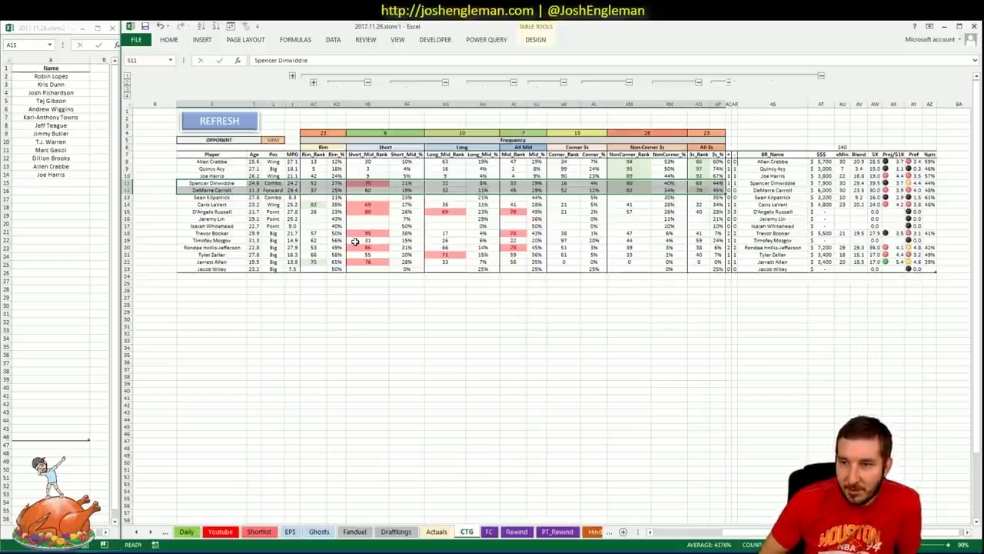
{"action": "left_click", "coordinate": [52, 167]}
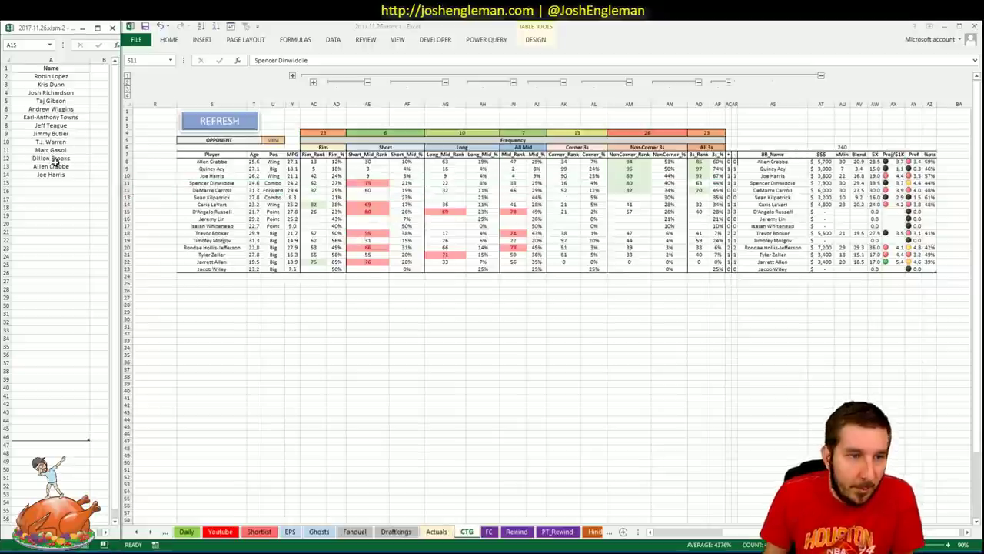
{"action": "left_click_drag", "start_coordinate": [62, 77], "coordinate": [66, 193]}
{"action": "left_click", "coordinate": [63, 190]}
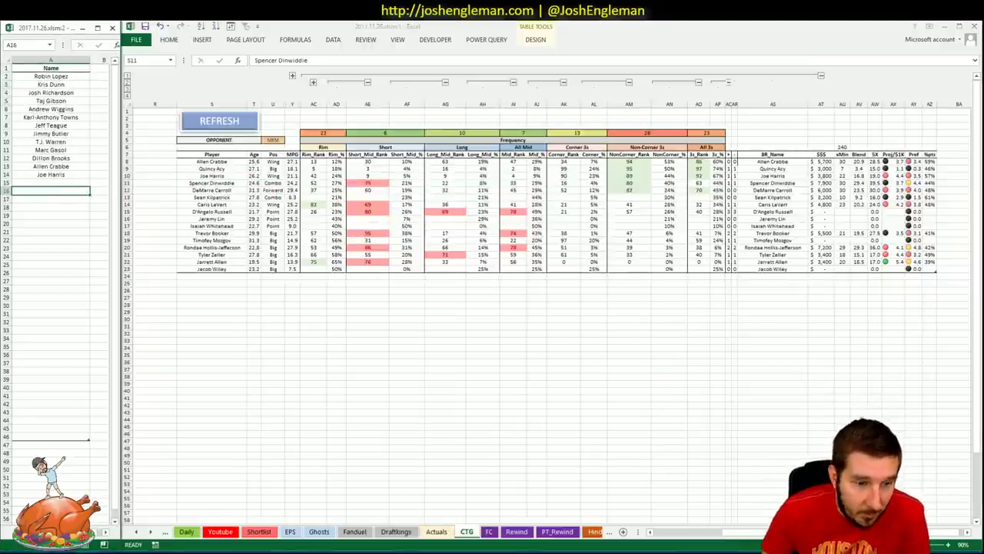
- Bring the browser forward, restore it to a smaller window, and go to the NBA Fanduel Optimal tab
{"action": "mouse_move", "coordinate": [53, 552]}
{"action": "left_click", "coordinate": [54, 508]}
{"action": "double_click", "coordinate": [673, 26]}
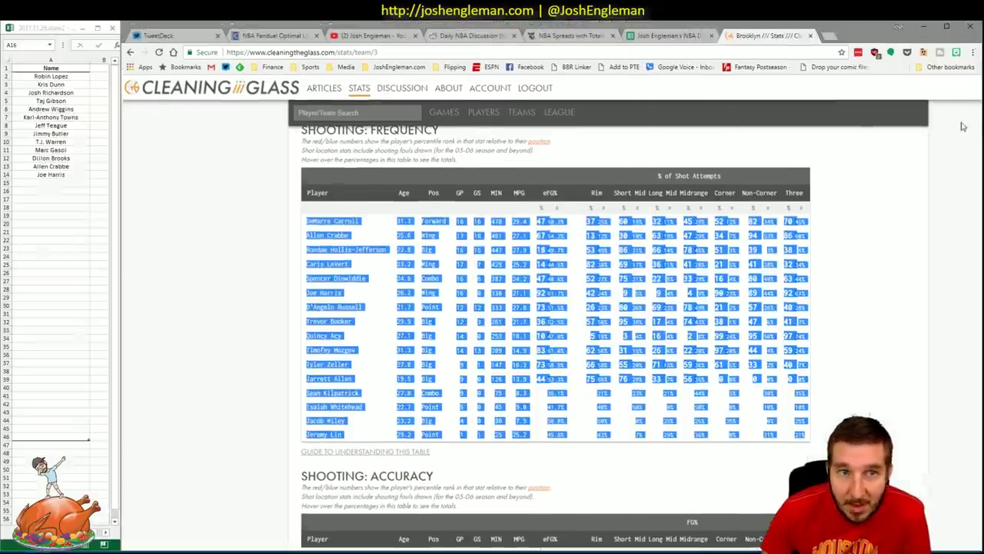
{"action": "left_click", "coordinate": [262, 36]}
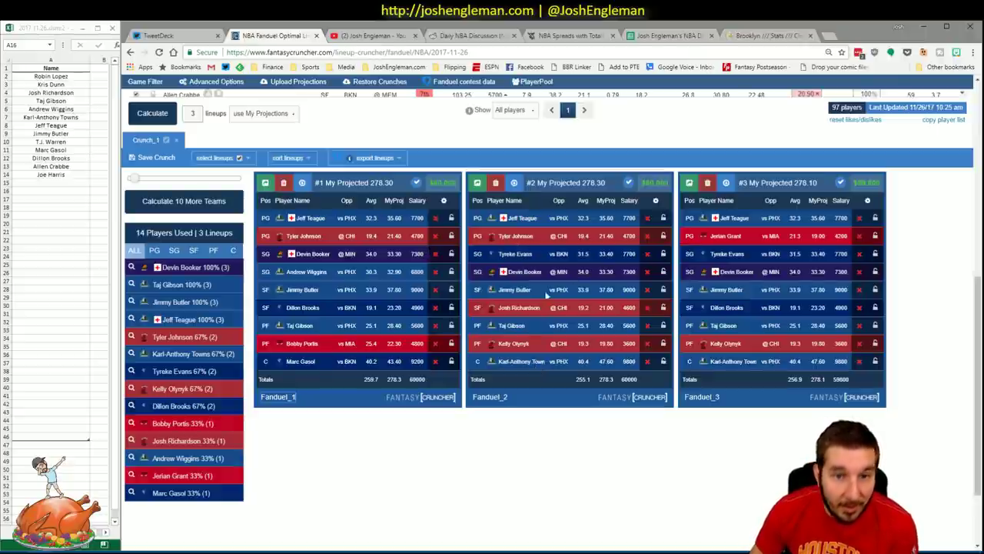
- Exclude Devin Booker and recalculate to produce the Crunch_2 set of three lineups
{"action": "left_click", "coordinate": [436, 254]}
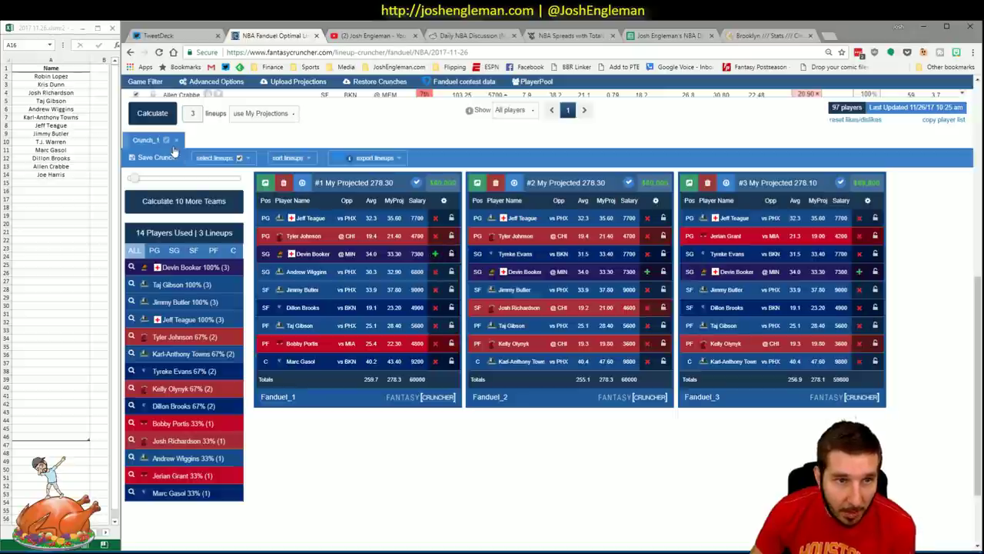
{"action": "left_click", "coordinate": [157, 110]}
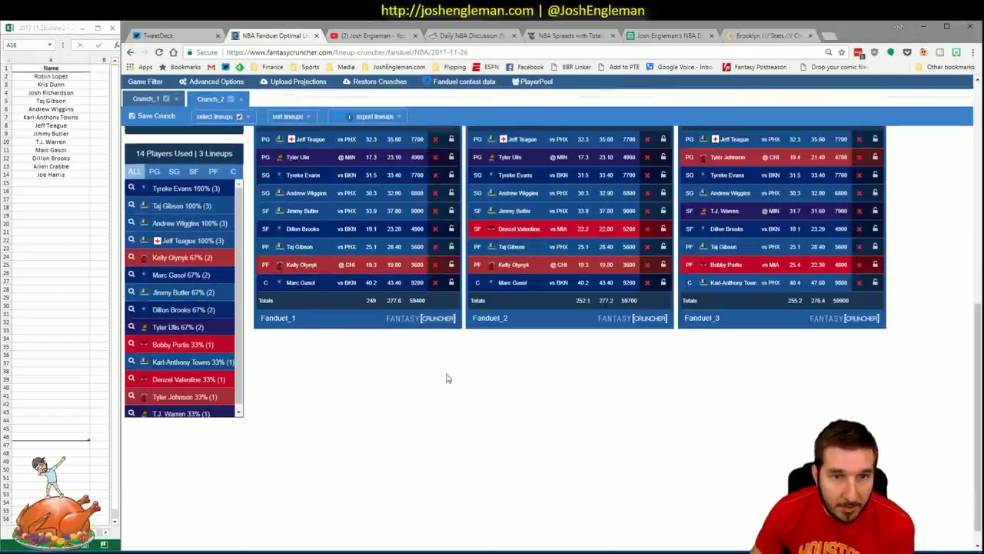
{"action": "scroll", "coordinate": [539, 407], "scroll_direction": "up", "scroll_amount": 2}
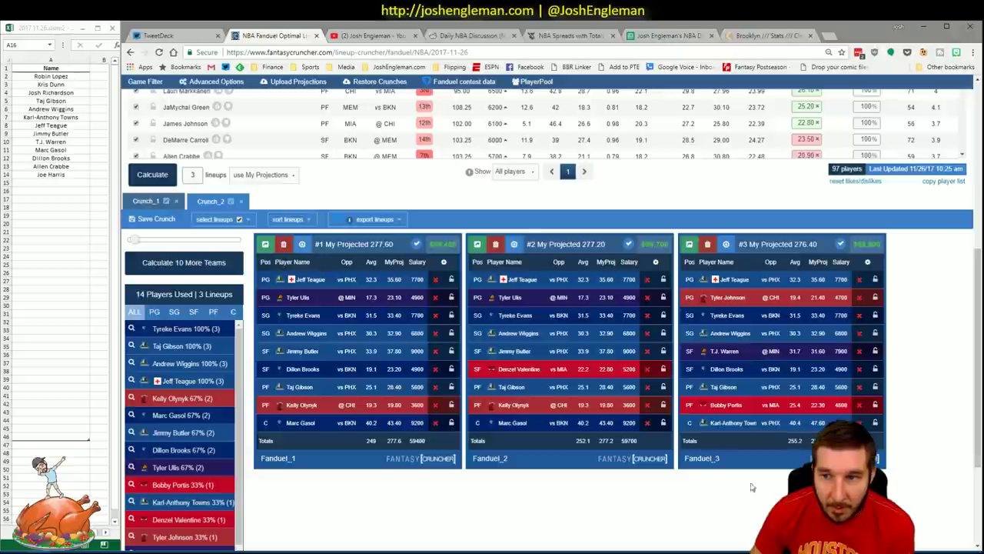
{"action": "scroll", "coordinate": [570, 479], "scroll_direction": "down", "scroll_amount": 1}
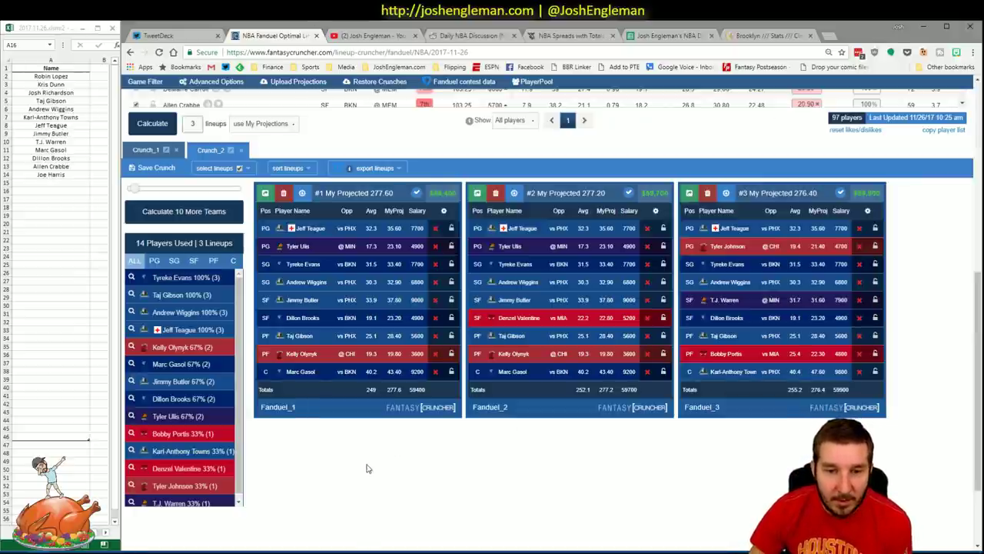
- Lock center Robin Lopez and calculate a new set of lineups
{"action": "scroll", "coordinate": [367, 466], "scroll_direction": "up", "scroll_amount": 5}
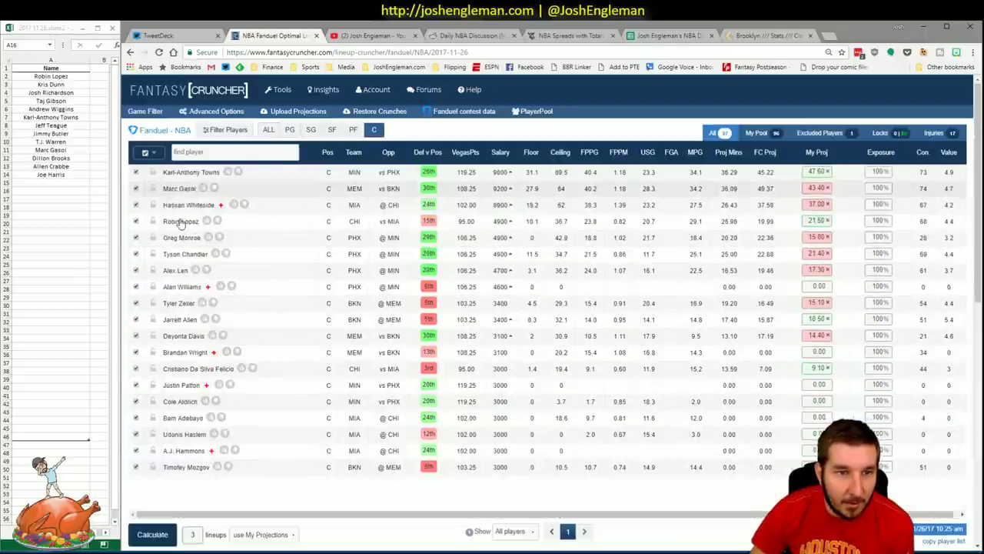
{"action": "left_click", "coordinate": [152, 221]}
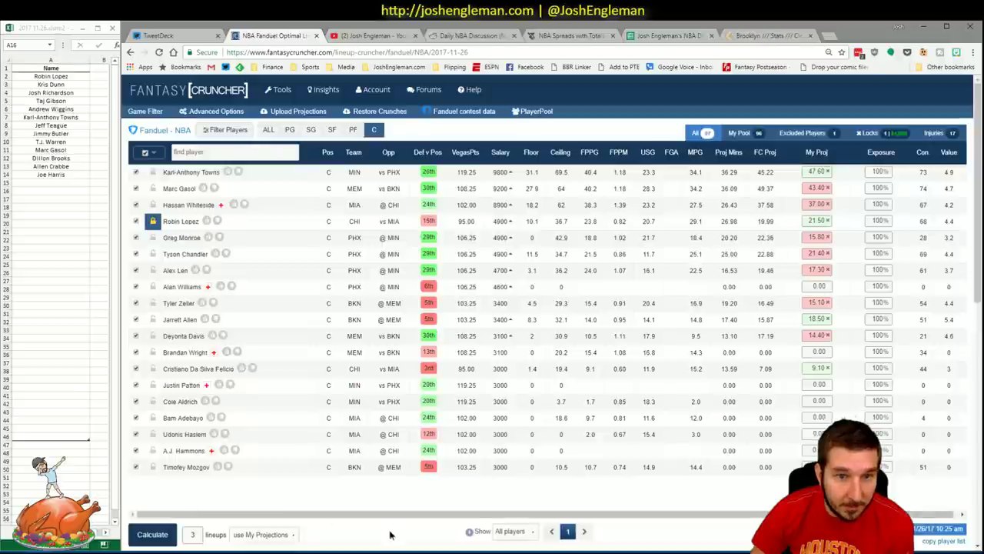
{"action": "scroll", "coordinate": [390, 530], "scroll_direction": "down", "scroll_amount": 5}
{"action": "scroll", "coordinate": [388, 522], "scroll_direction": "down", "scroll_amount": 1}
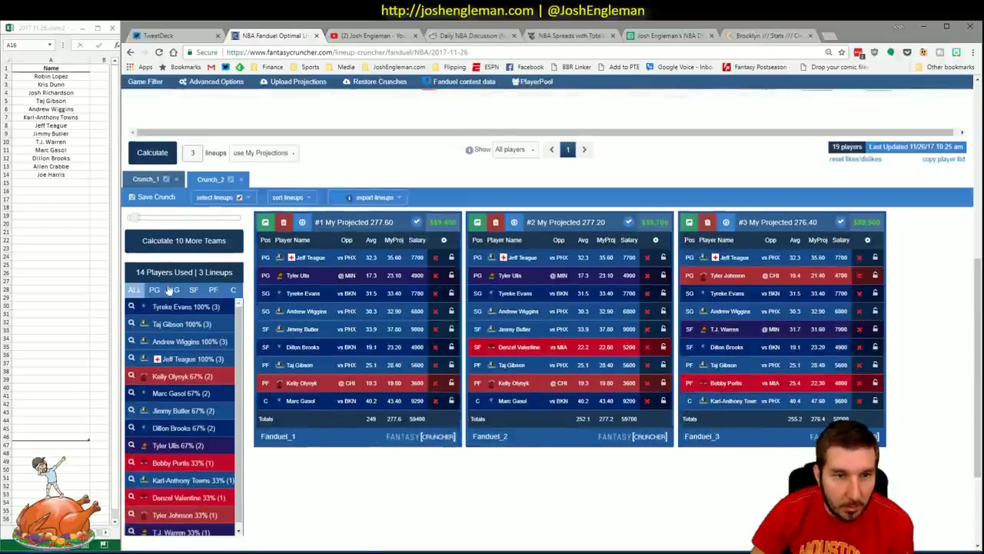
{"action": "left_click", "coordinate": [152, 153]}
{"action": "scroll", "coordinate": [629, 472], "scroll_direction": "down", "scroll_amount": 1}
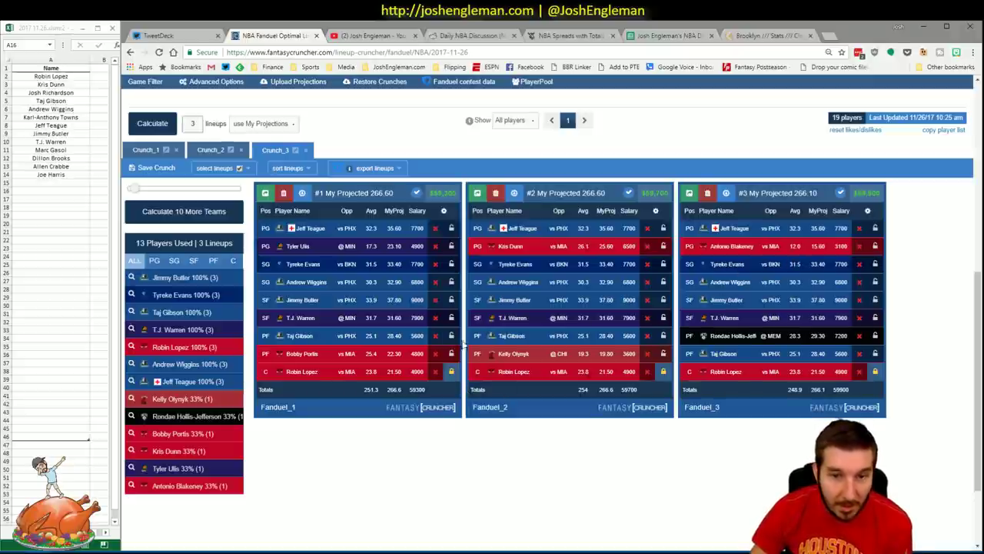
- Lock T.J. Warren, Taj Gibson and Jeff Teague from lineup 1 into every lineup
{"action": "left_click", "coordinate": [451, 318]}
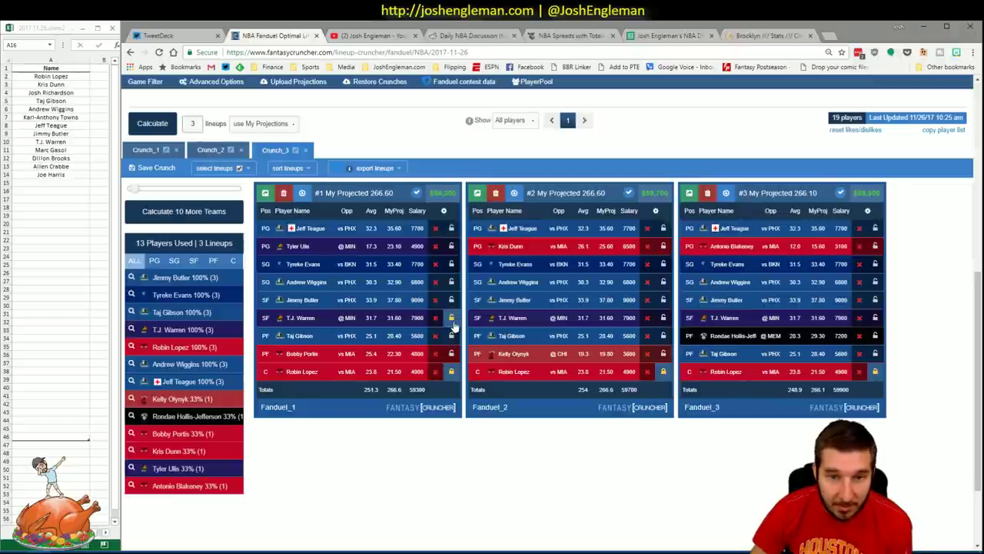
{"action": "left_click", "coordinate": [451, 335]}
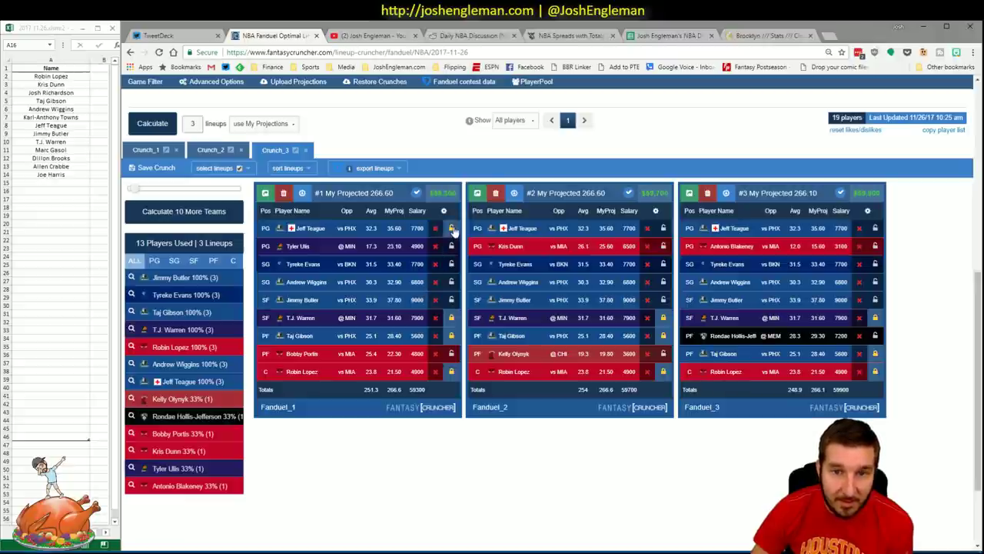
{"action": "left_click", "coordinate": [452, 229]}
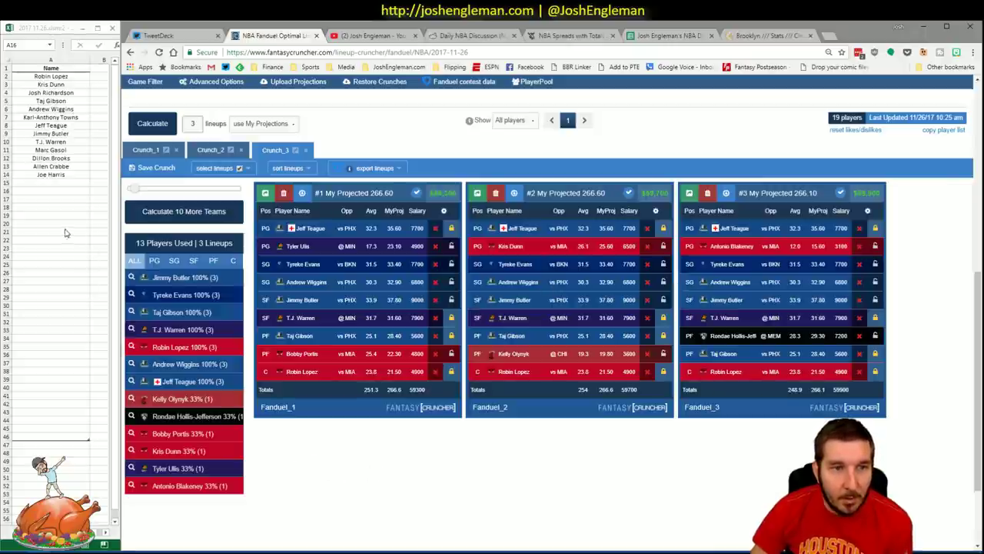
{"action": "key", "text": "alt+Tab"}
- Filter the pool to SG then SF, lock Joe Harris, and calculate the Crunch_4 lineups
{"action": "left_click", "coordinate": [358, 483]}
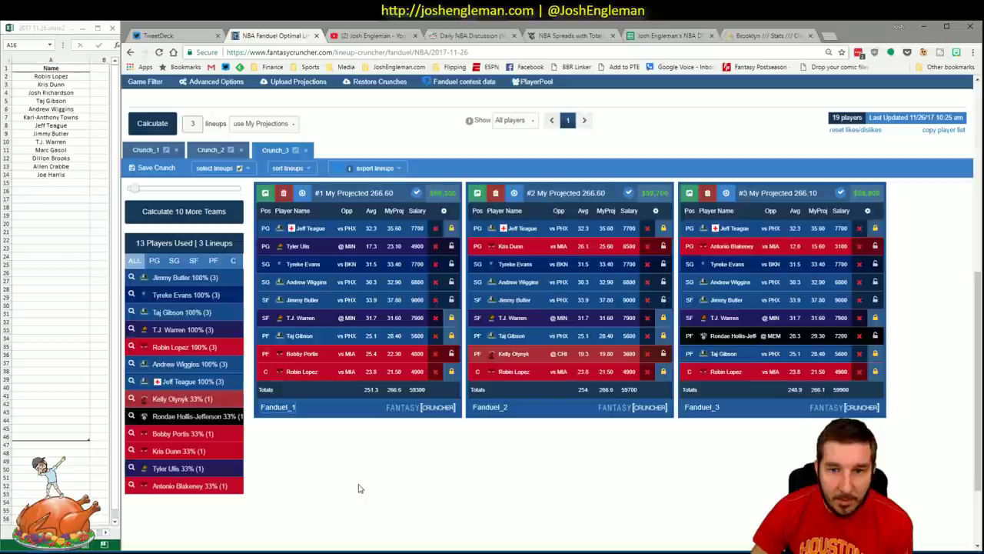
{"action": "scroll", "coordinate": [282, 405], "scroll_direction": "up", "scroll_amount": 5}
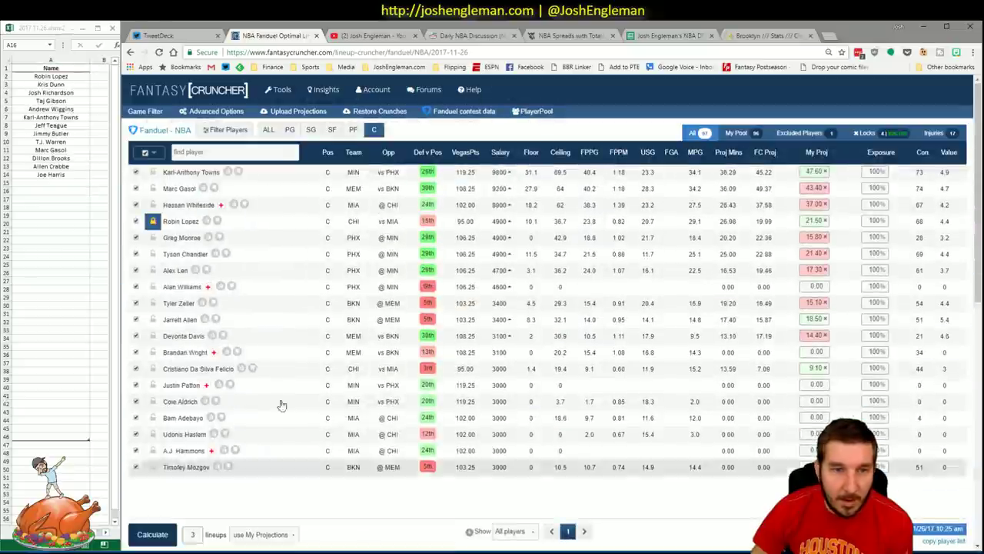
{"action": "left_click", "coordinate": [311, 129]}
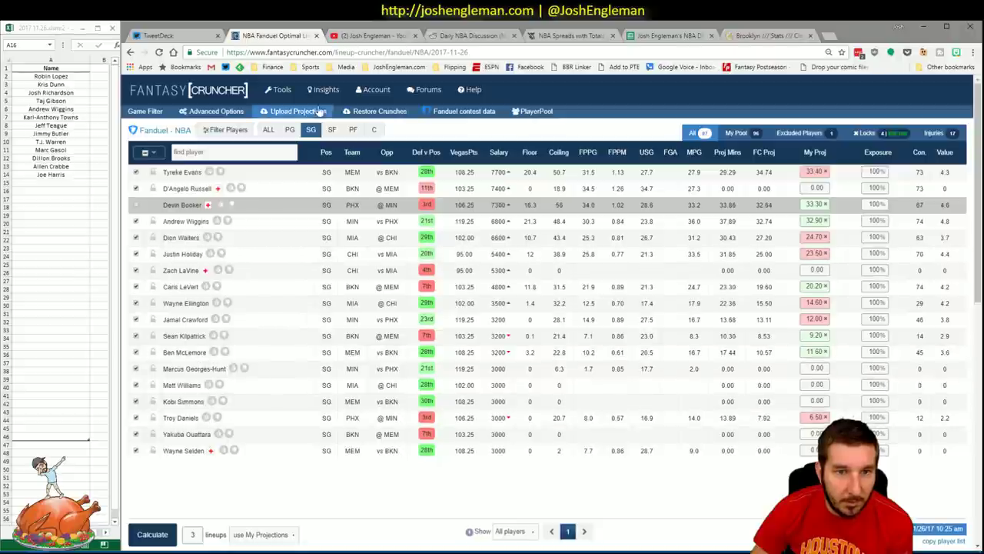
{"action": "left_click", "coordinate": [331, 129]}
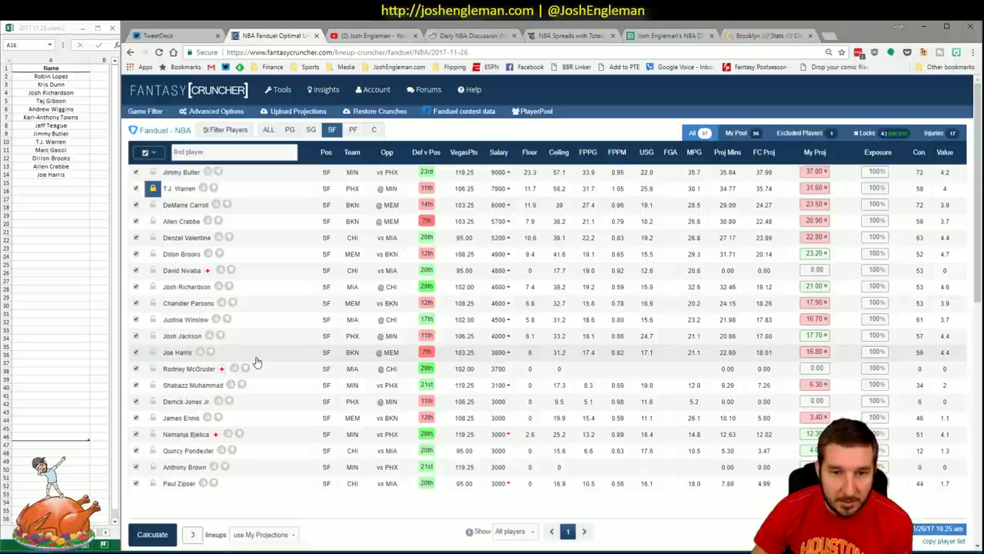
{"action": "left_click", "coordinate": [152, 351]}
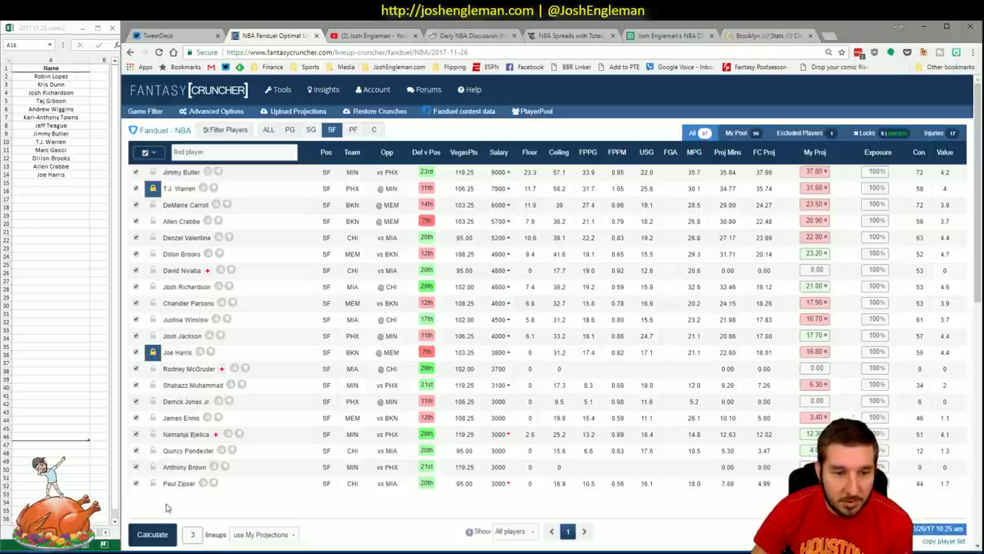
{"action": "left_click", "coordinate": [153, 534]}
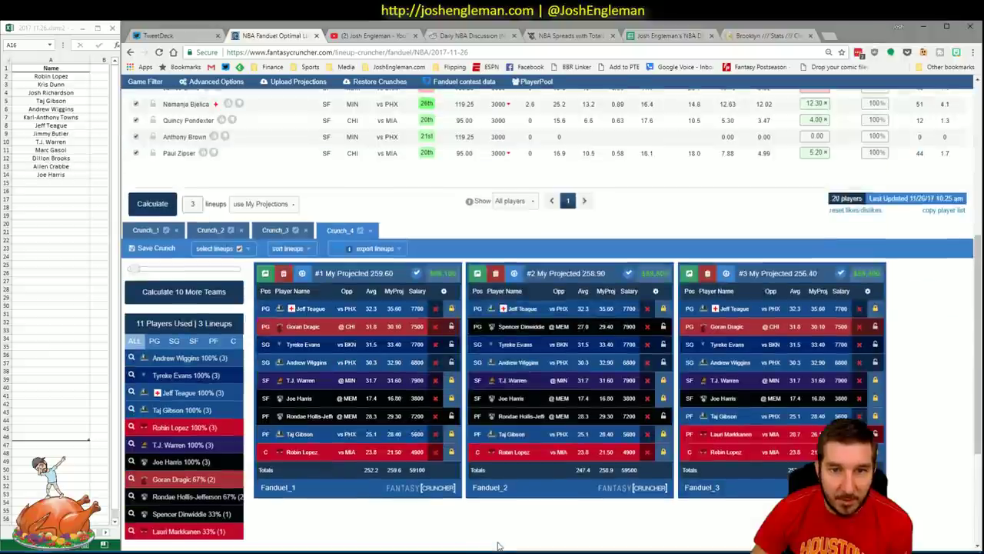
- Recalculate to generate a fresh Crunch_5 set of three lineups
{"action": "scroll", "coordinate": [500, 546], "scroll_direction": "down", "scroll_amount": 1}
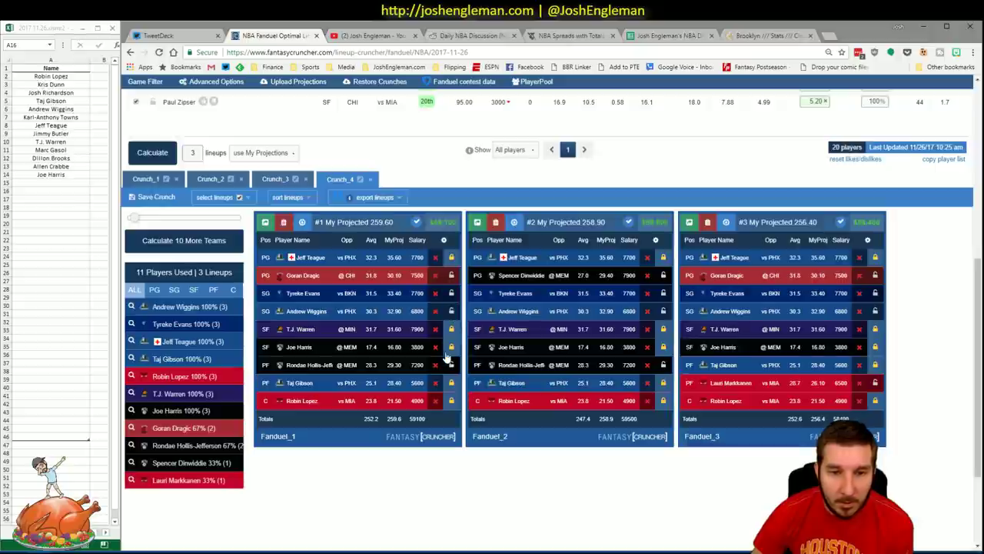
{"action": "scroll", "coordinate": [269, 339], "scroll_direction": "up", "scroll_amount": 3}
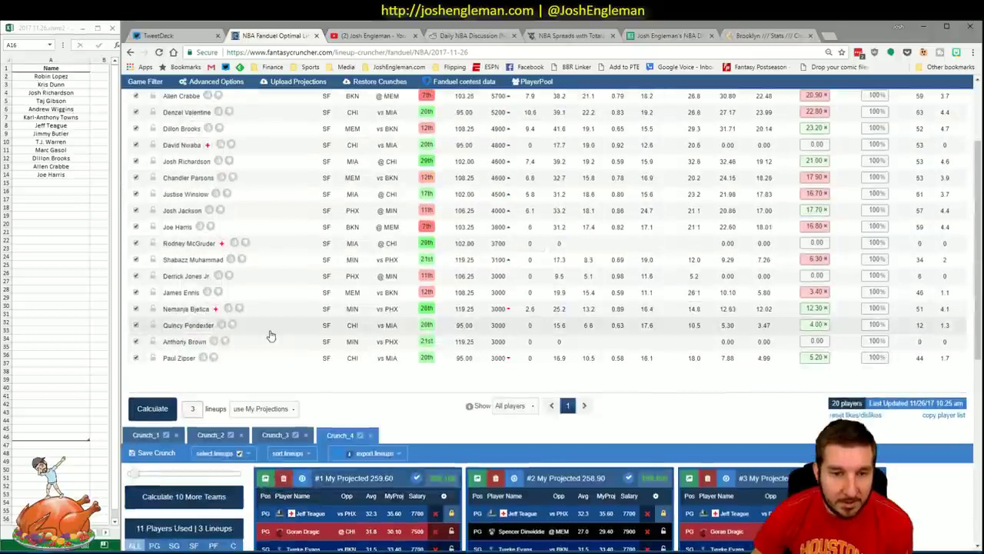
{"action": "left_click", "coordinate": [152, 409]}
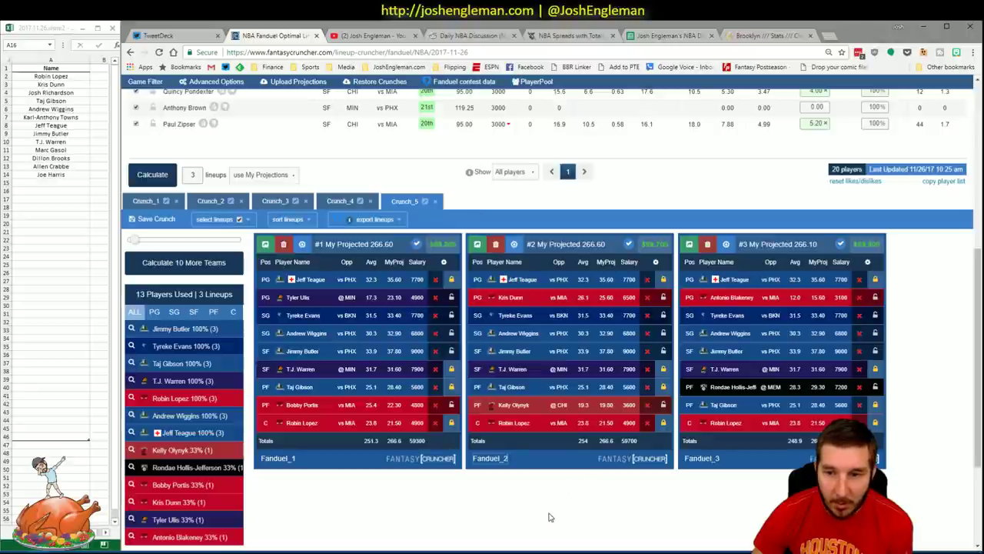
{"action": "scroll", "coordinate": [549, 517], "scroll_direction": "up", "scroll_amount": 10}
- Lock power forward Kelly Olynyk, recalculate the Crunch_6 lineups, then list shooting guards
{"action": "left_click", "coordinate": [353, 130]}
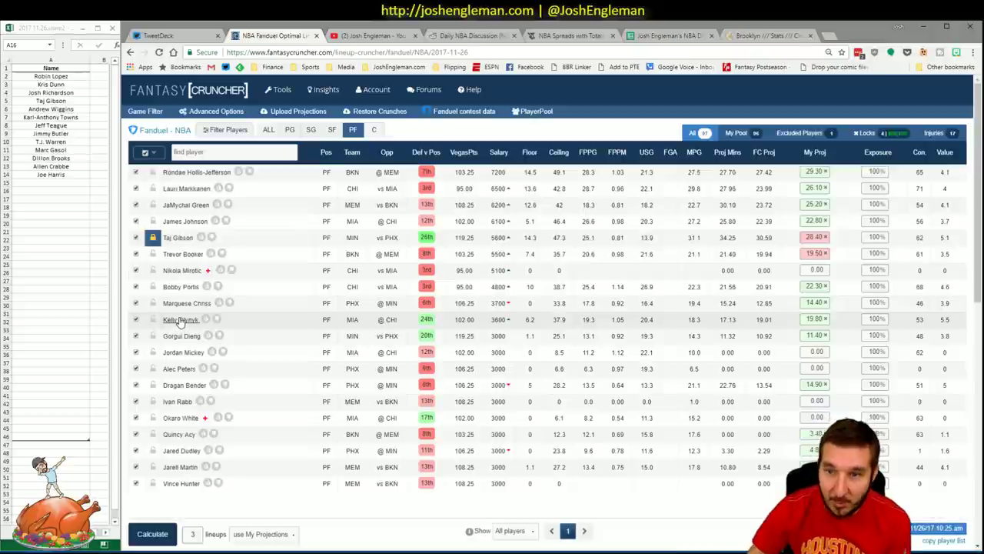
{"action": "left_click", "coordinate": [152, 319]}
{"action": "left_click", "coordinate": [152, 534]}
{"action": "scroll", "coordinate": [572, 410], "scroll_direction": "up", "scroll_amount": 2}
{"action": "scroll", "coordinate": [572, 410], "scroll_direction": "down", "scroll_amount": 1}
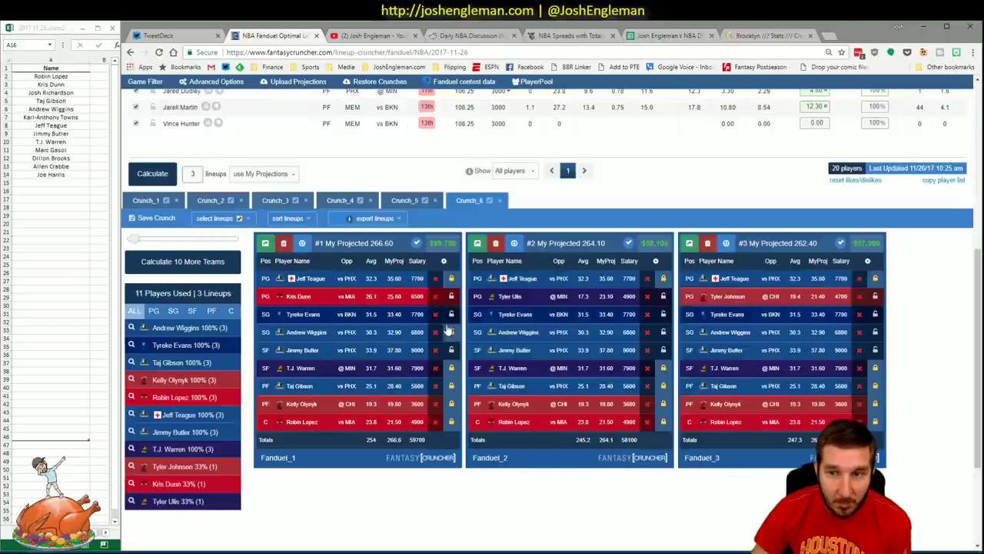
{"action": "scroll", "coordinate": [390, 329], "scroll_direction": "up", "scroll_amount": 2}
{"action": "scroll", "coordinate": [390, 329], "scroll_direction": "up", "scroll_amount": 5}
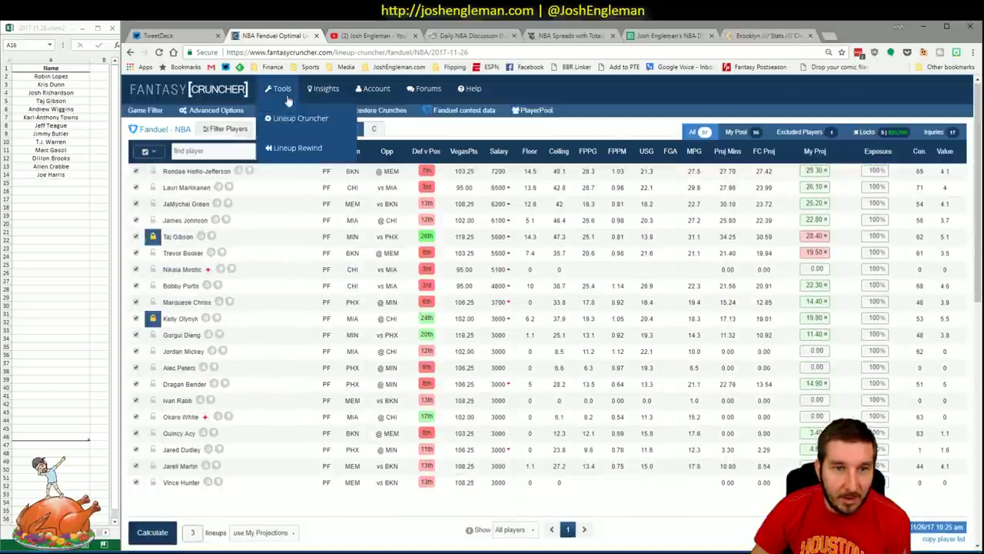
{"action": "left_click", "coordinate": [310, 130]}
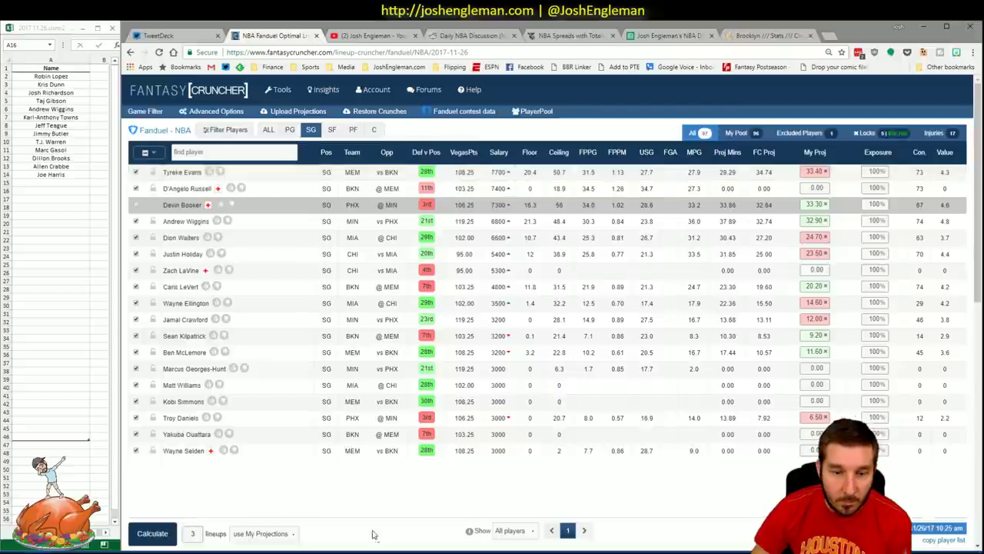
- Unlock Robin Lopez and regenerate the lineups
{"action": "scroll", "coordinate": [368, 492], "scroll_direction": "down", "scroll_amount": 1}
{"action": "scroll", "coordinate": [371, 530], "scroll_direction": "down", "scroll_amount": 4}
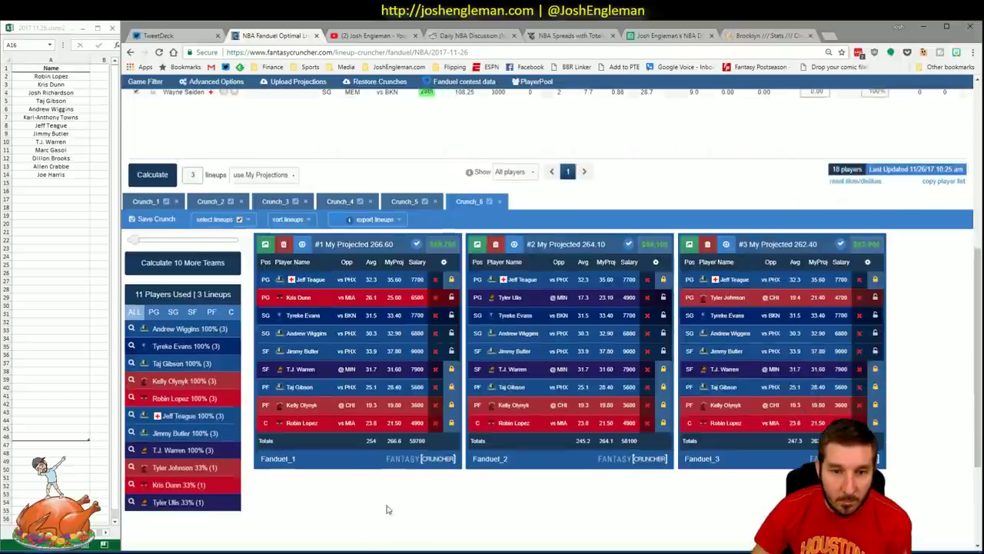
{"action": "left_click", "coordinate": [451, 423]}
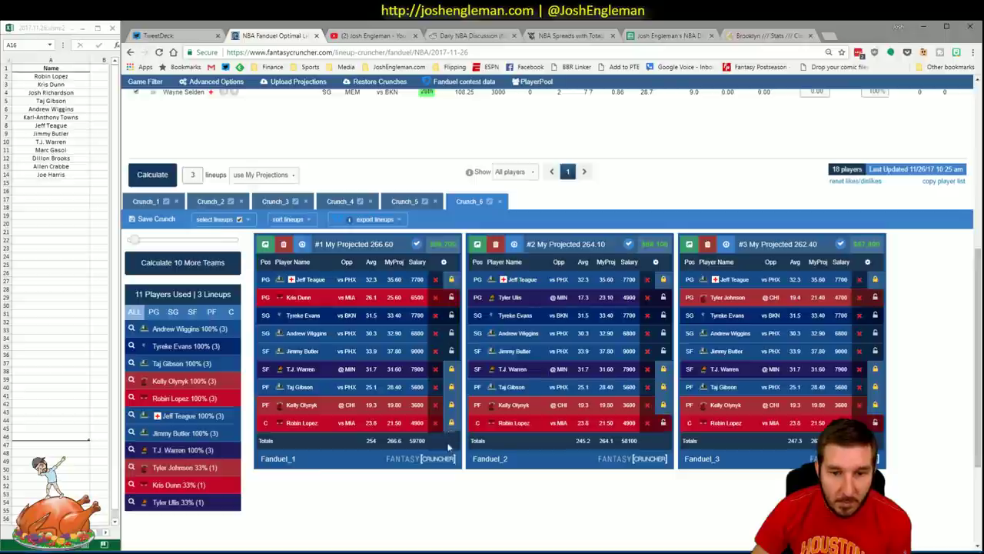
{"action": "left_click", "coordinate": [157, 175]}
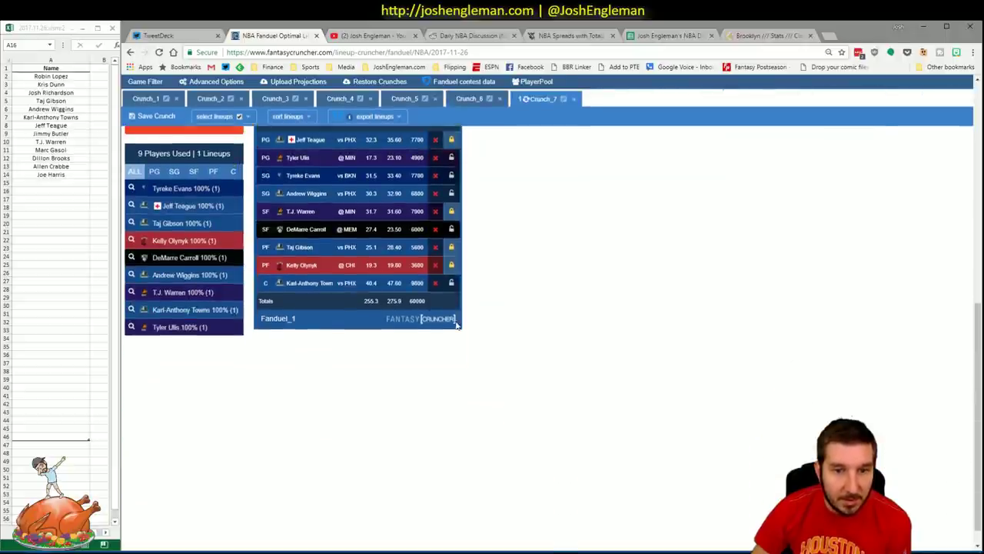
- Filter to centers, lock Marc Gasol, and recalculate the lineups
{"action": "scroll", "coordinate": [356, 240], "scroll_direction": "up", "scroll_amount": 5}
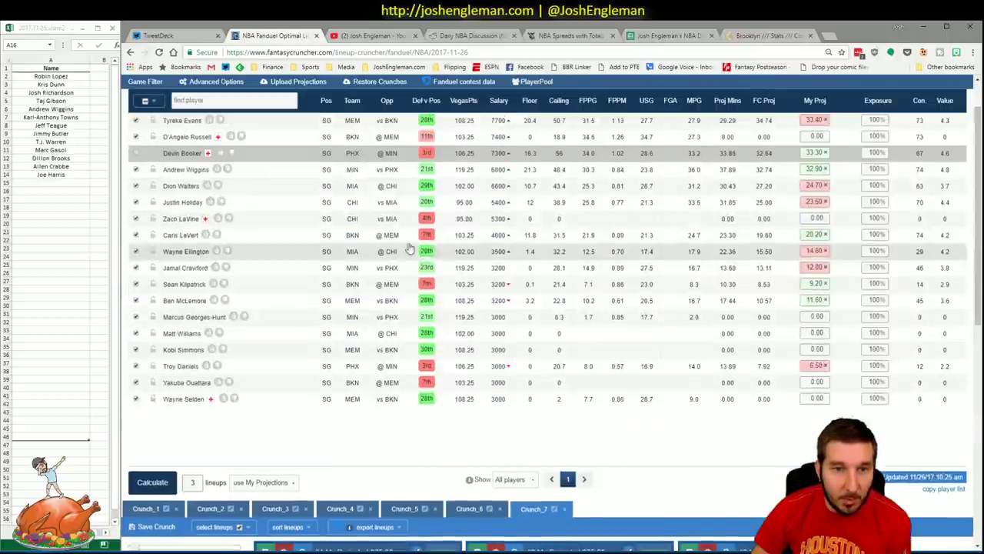
{"action": "scroll", "coordinate": [356, 240], "scroll_direction": "up", "scroll_amount": 2}
{"action": "left_click", "coordinate": [377, 132]}
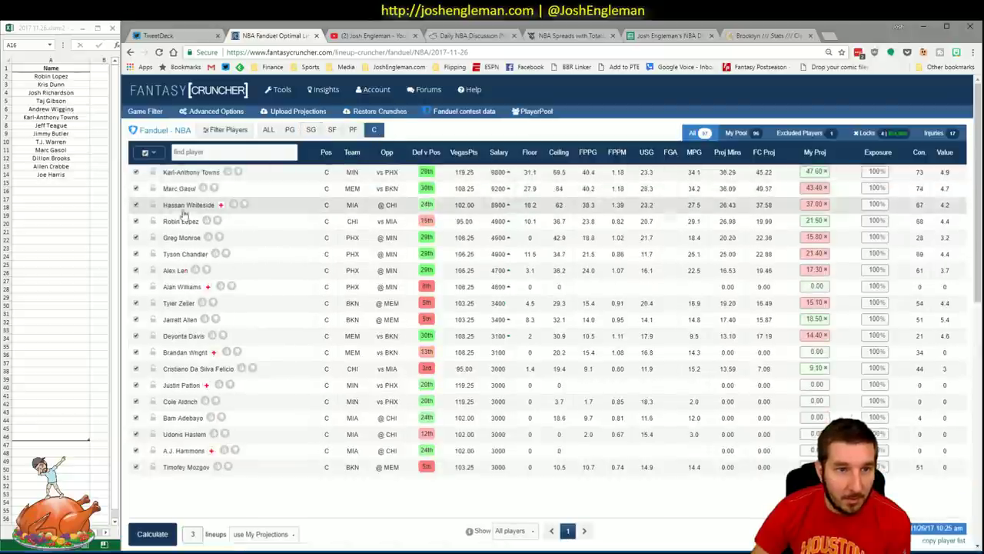
{"action": "left_click", "coordinate": [153, 188]}
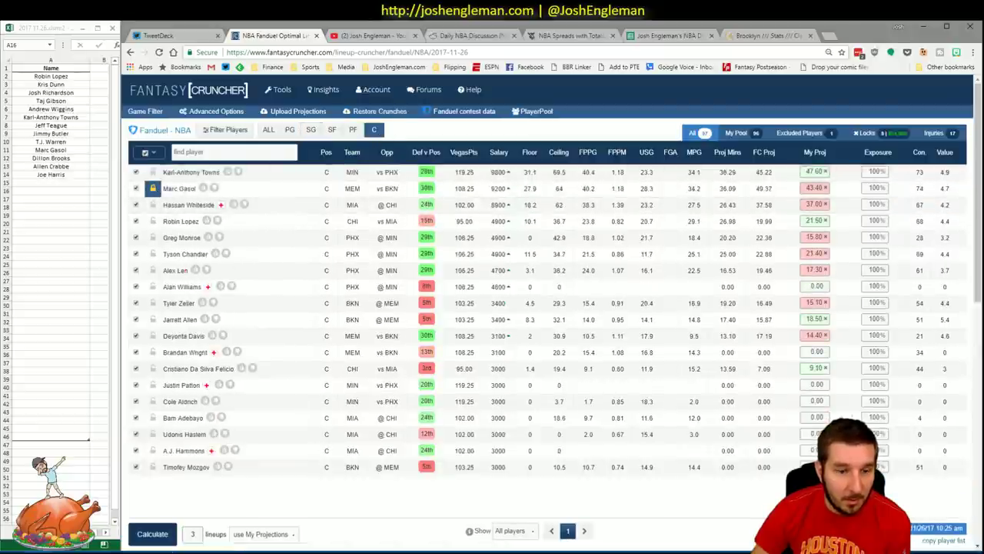
{"action": "left_click", "coordinate": [157, 536]}
- Lock Dillon Brooks from lineup 2 and build the single locked lineup at 273.90 for $59,900
{"action": "scroll", "coordinate": [477, 492], "scroll_direction": "up", "scroll_amount": 2}
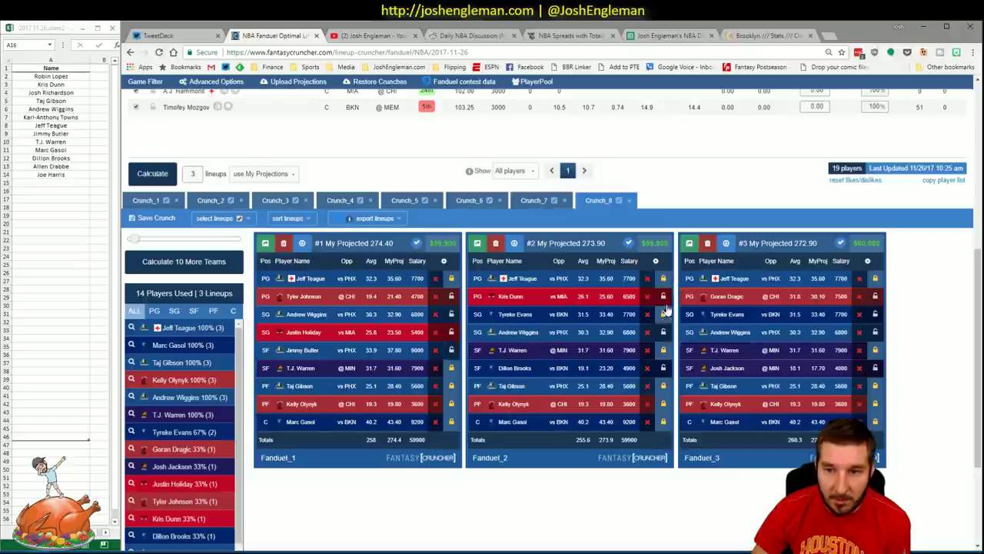
{"action": "left_click", "coordinate": [663, 367]}
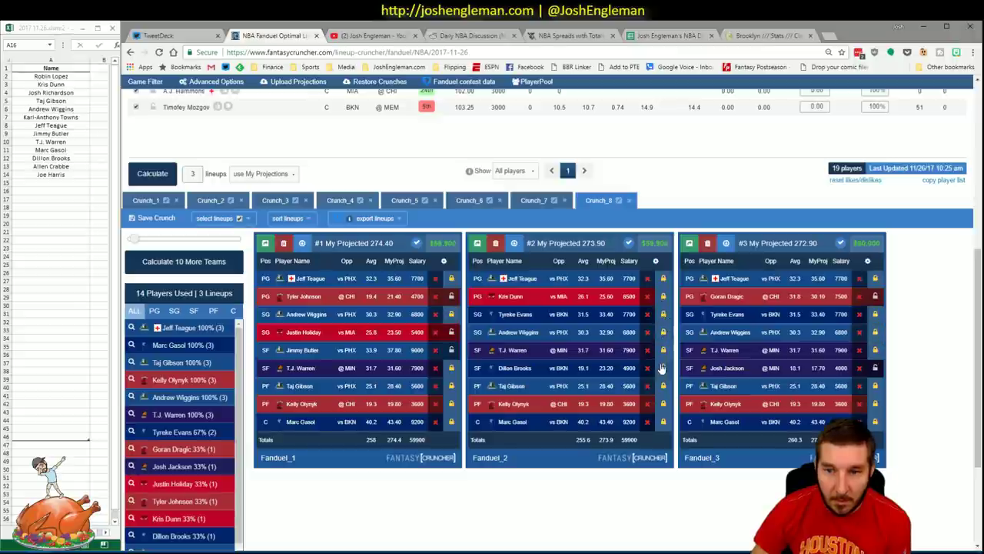
{"action": "left_click", "coordinate": [162, 178]}
{"action": "left_click", "coordinate": [542, 383]}
{"action": "scroll", "coordinate": [542, 383], "scroll_direction": "up", "scroll_amount": 2}
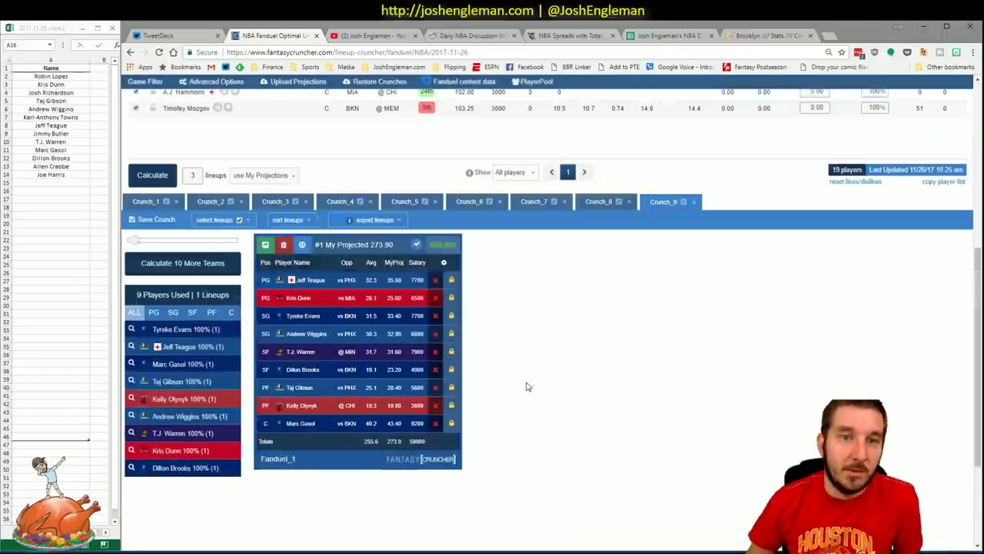